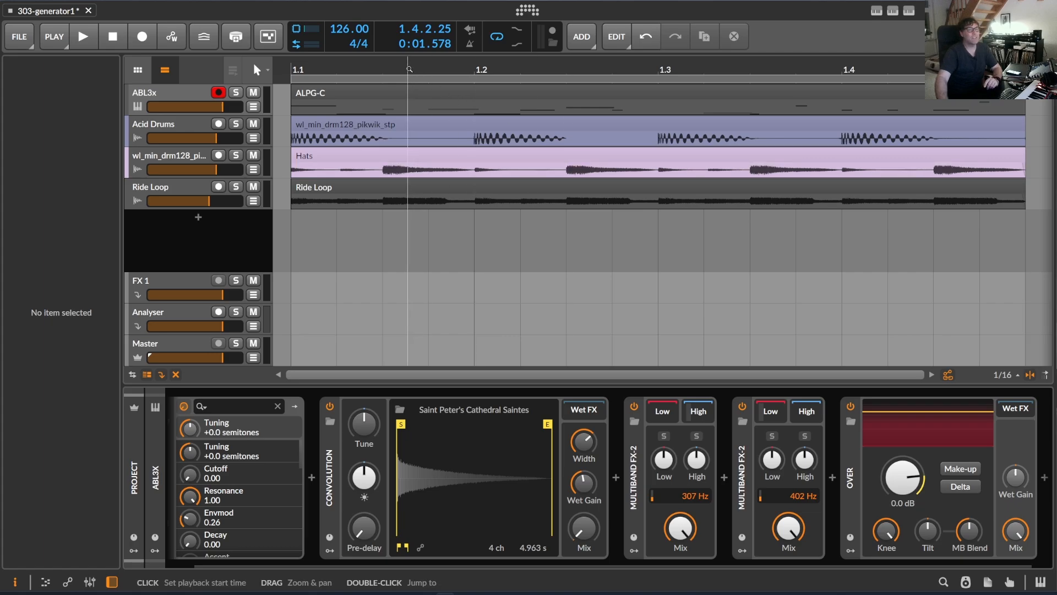
Step: Open the AcidLinePatternGenerator controller settings, review the full list of parameters, and close them
left_click(876, 11)
left_click(909, 11)
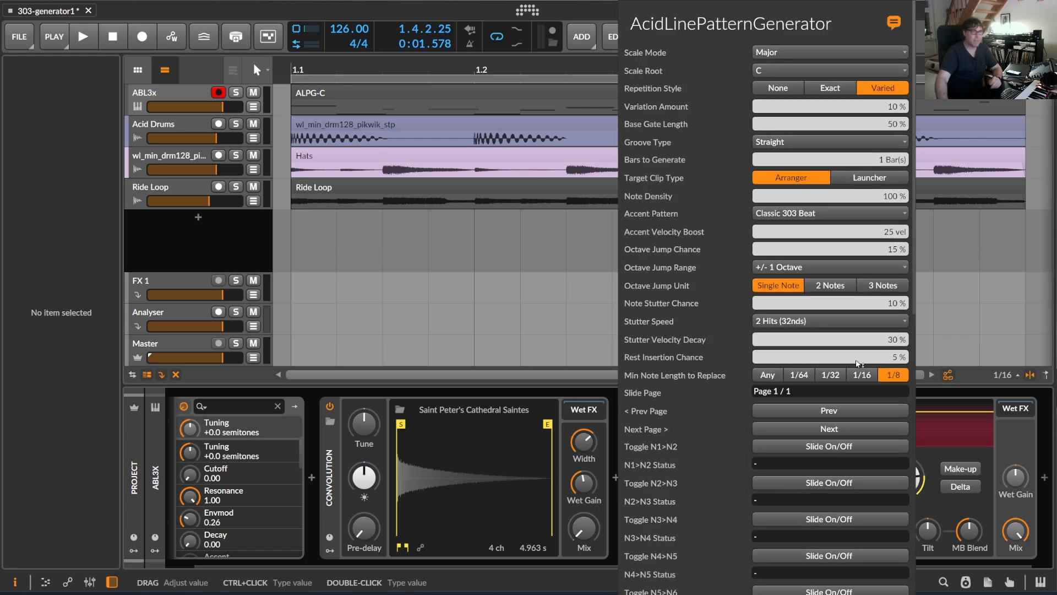
scroll(817, 352, "down", 10)
scroll(883, 265, "up", 10)
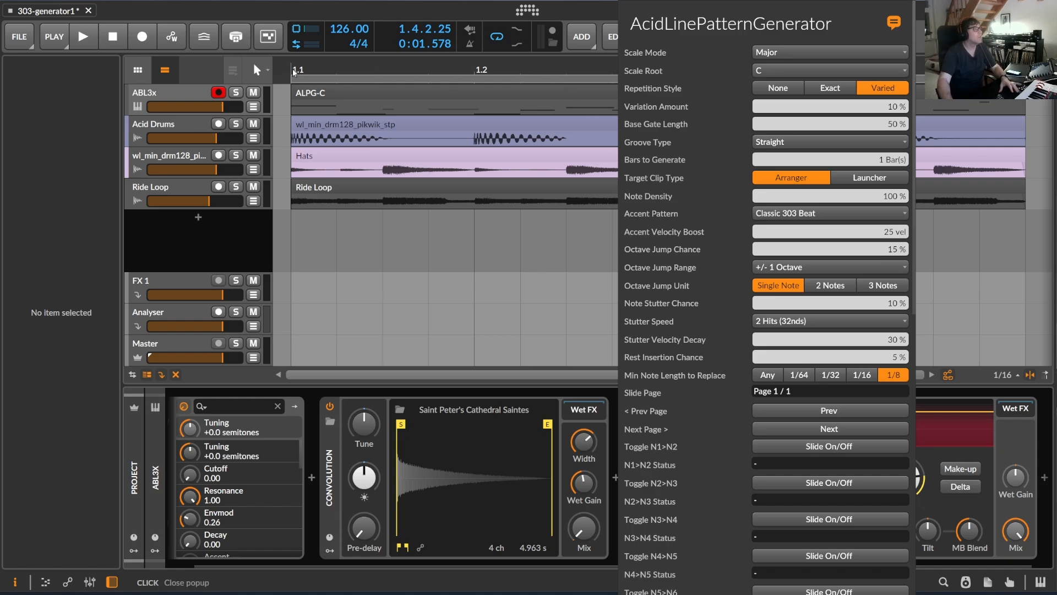
left_click(190, 97)
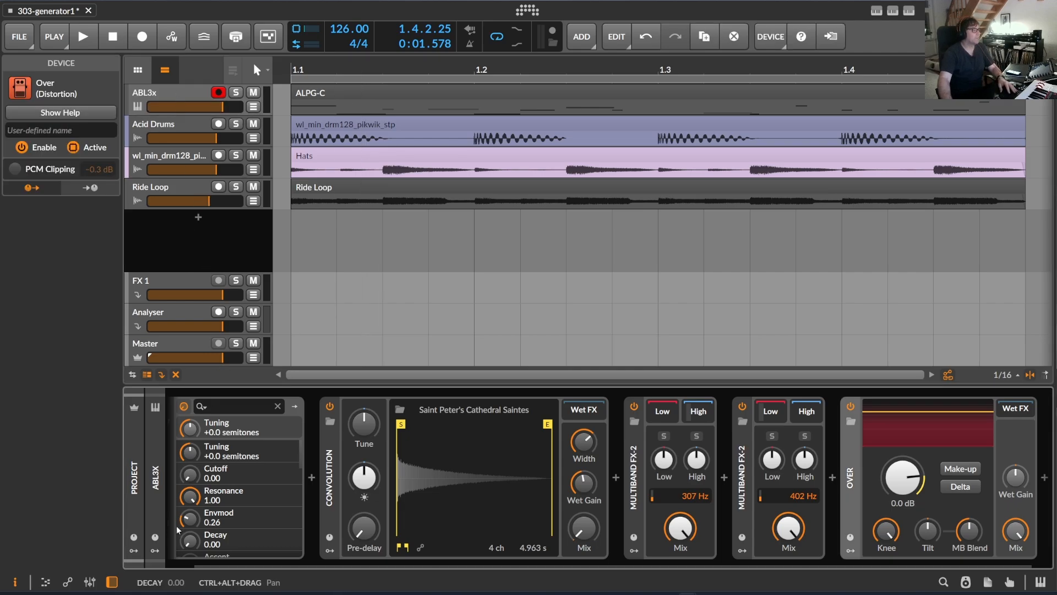
Step: Open the ABL3x synth's plugin window, move it fully into view to inspect it, and close it
scroll(255, 566, "left", 2)
left_click(193, 522)
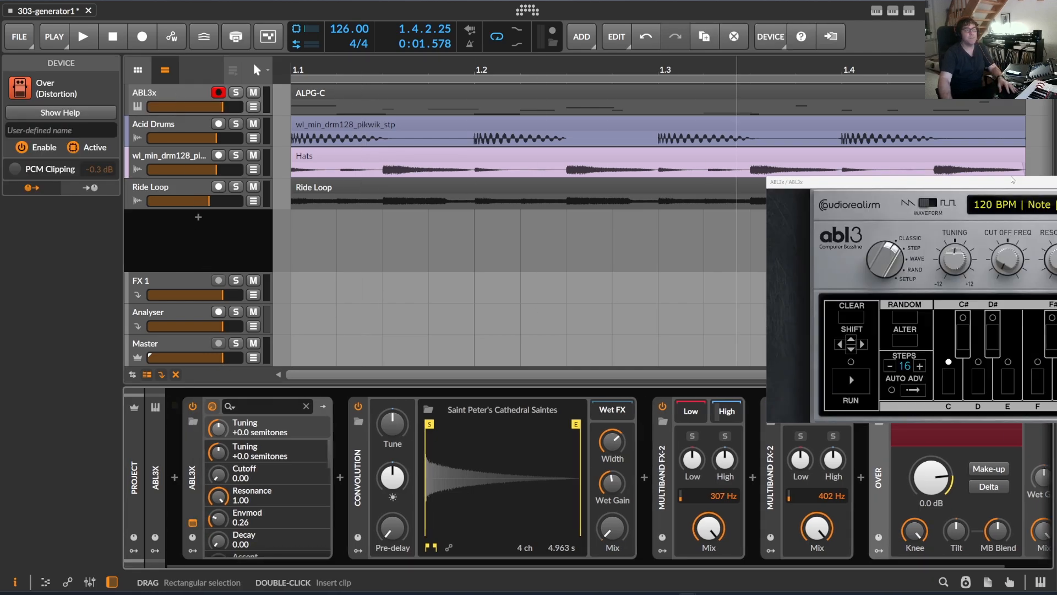
left_click_drag(1025, 181, 381, 183)
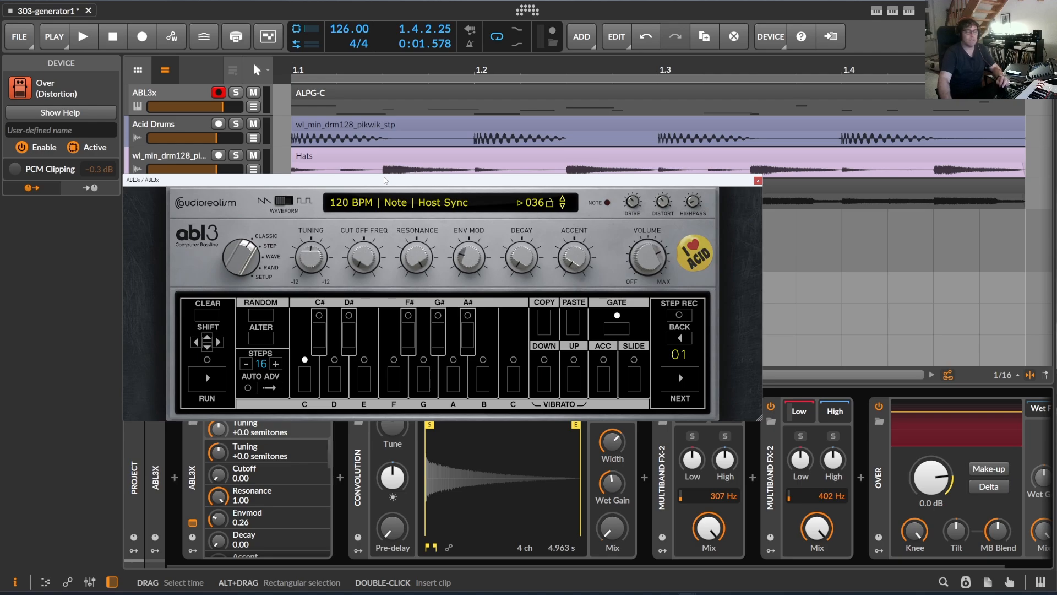
left_click(760, 191)
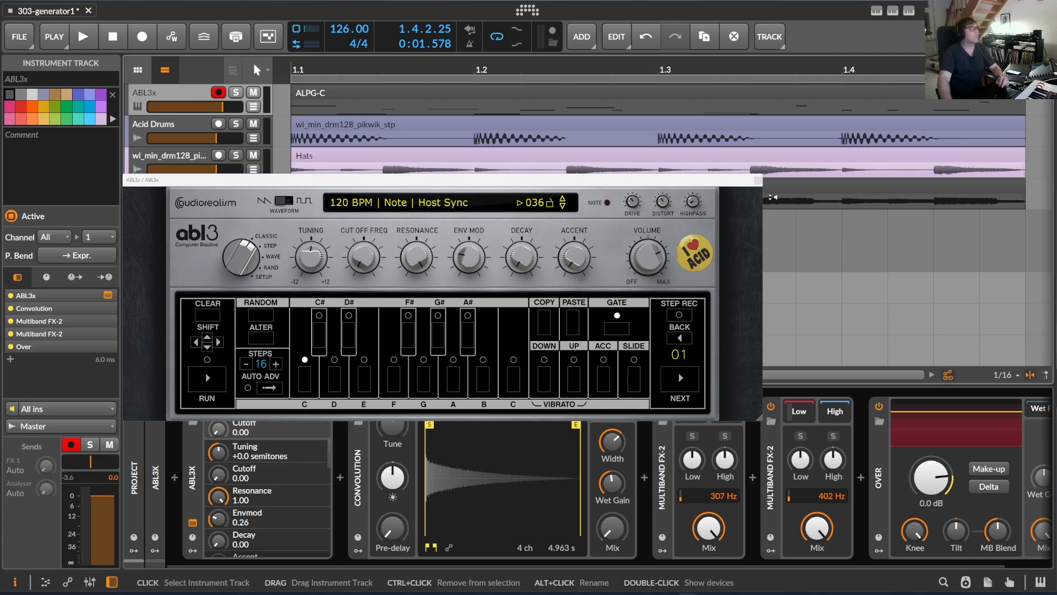
Step: Open the ALPG-C clip in the note editor and enlarge the editor to show its notes
double_click(421, 91)
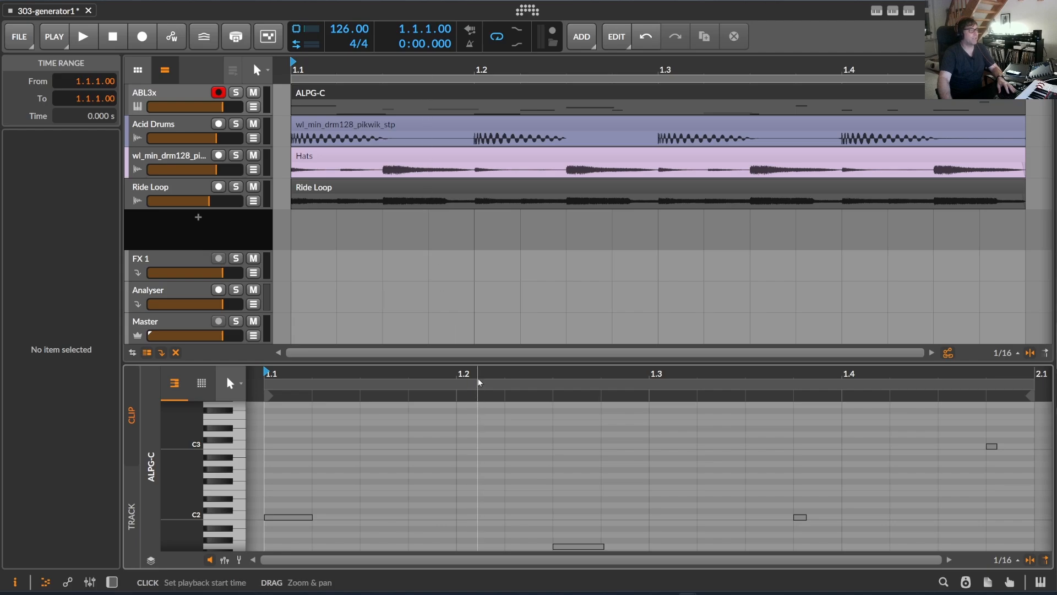
left_click_drag(482, 371, 450, 278)
scroll(450, 456, "down", 4)
scroll(450, 455, "down", 1)
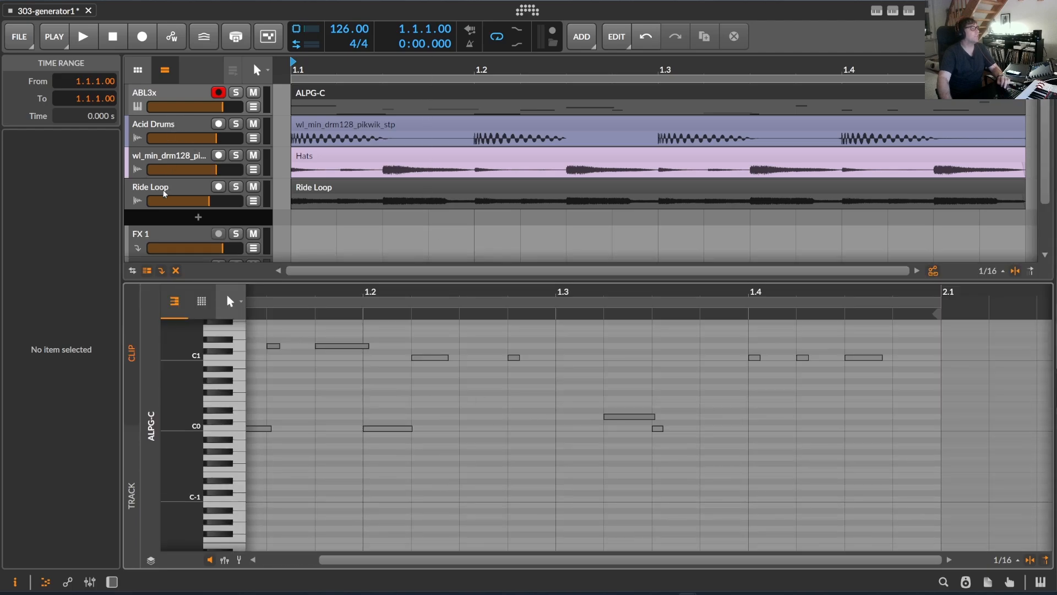
Step: Select the Acid Drums, hats and Ride Loop tracks in turn, and start playback
left_click(159, 126)
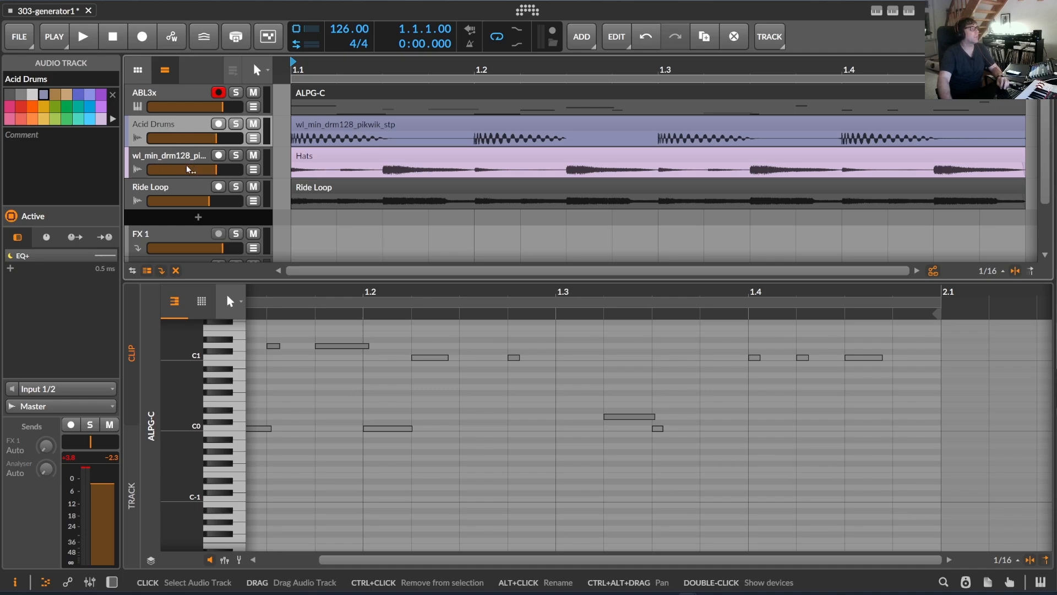
left_click(169, 155)
left_click(165, 189)
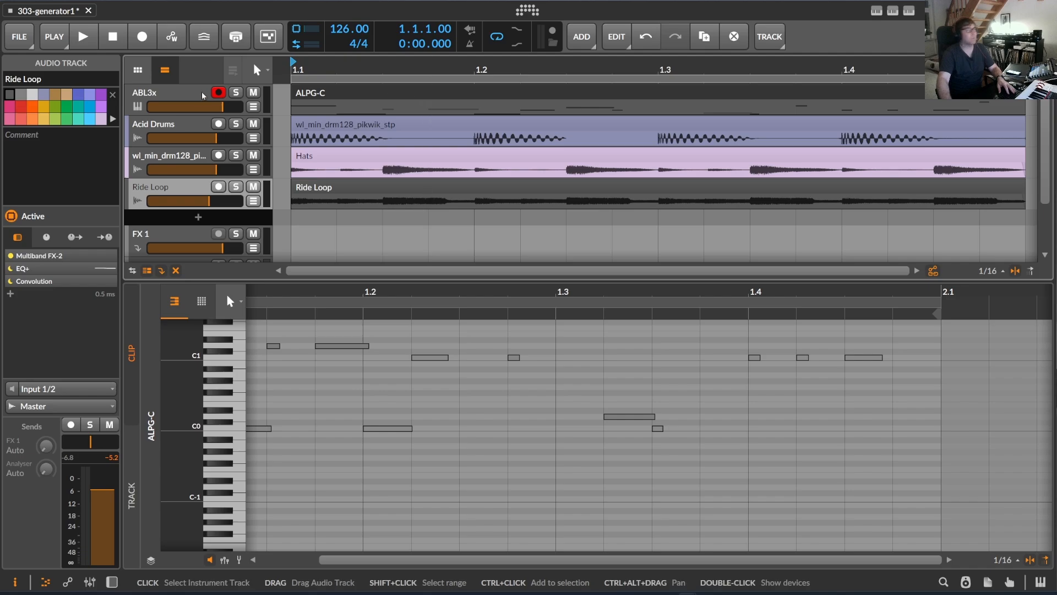
left_click(87, 38)
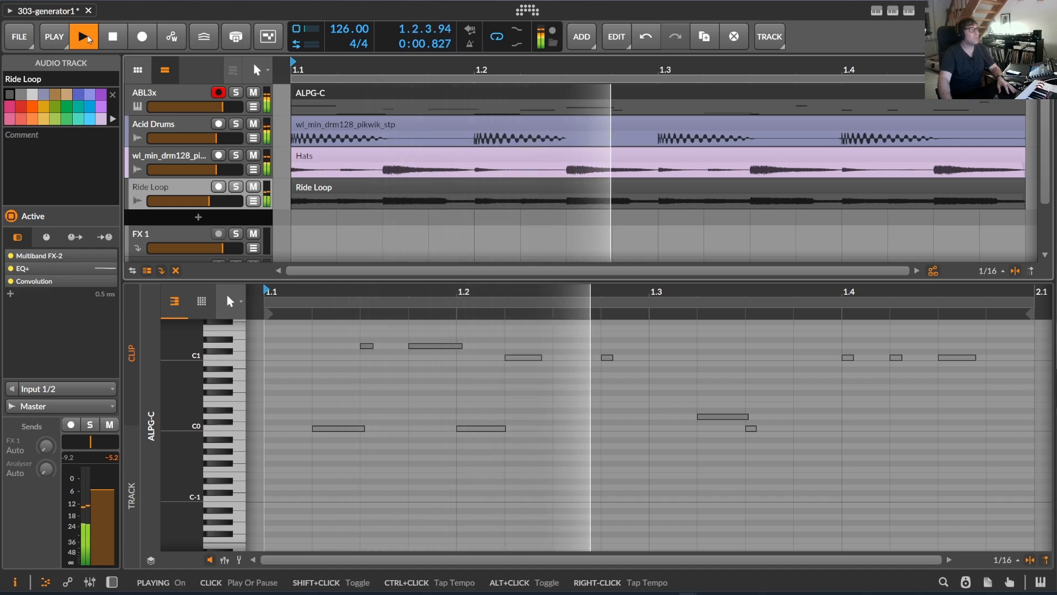
Step: Open the ABL3x synth's plugin window during playback and adjust its cutoff frequency, ending at 0.0%
double_click(161, 92)
left_click(162, 89)
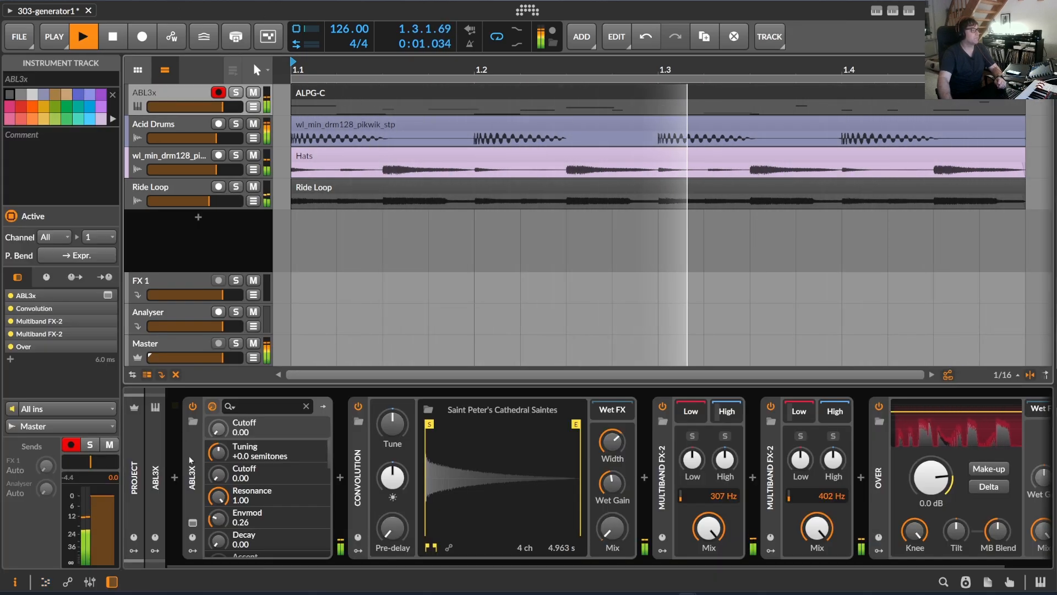
left_click(175, 405)
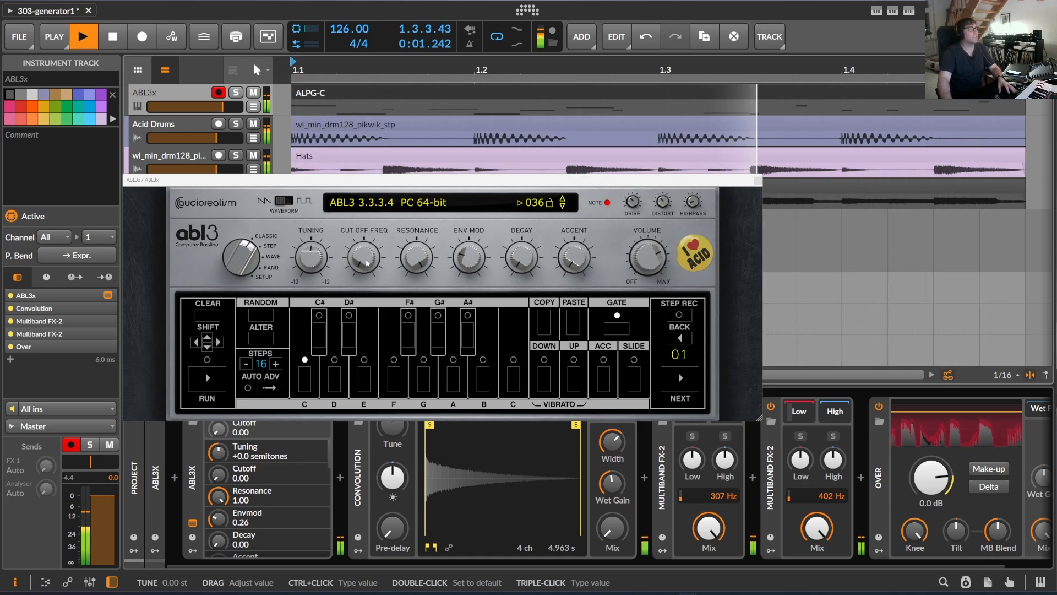
mouse_move(375, 252)
left_mouse_down()
mouse_move(366, 225)
mouse_move(380, 153)
mouse_move(378, 259)
left_mouse_up()
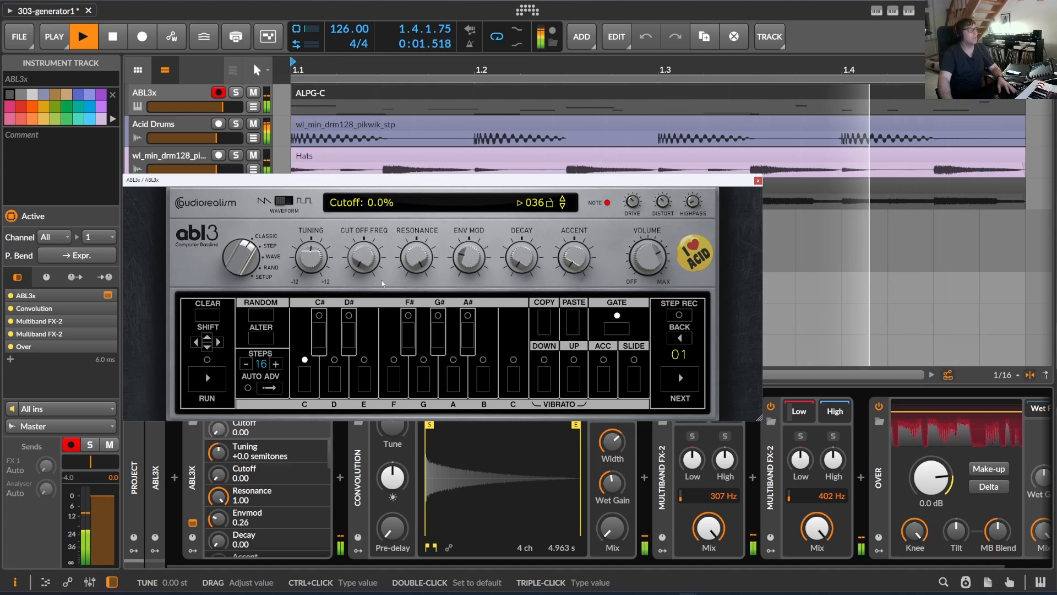
left_click_drag(292, 181, 270, 342)
Step: Reopen the ALPG-C clip in the note editor, close the synth window, and enlarge the editor further
double_click(366, 97)
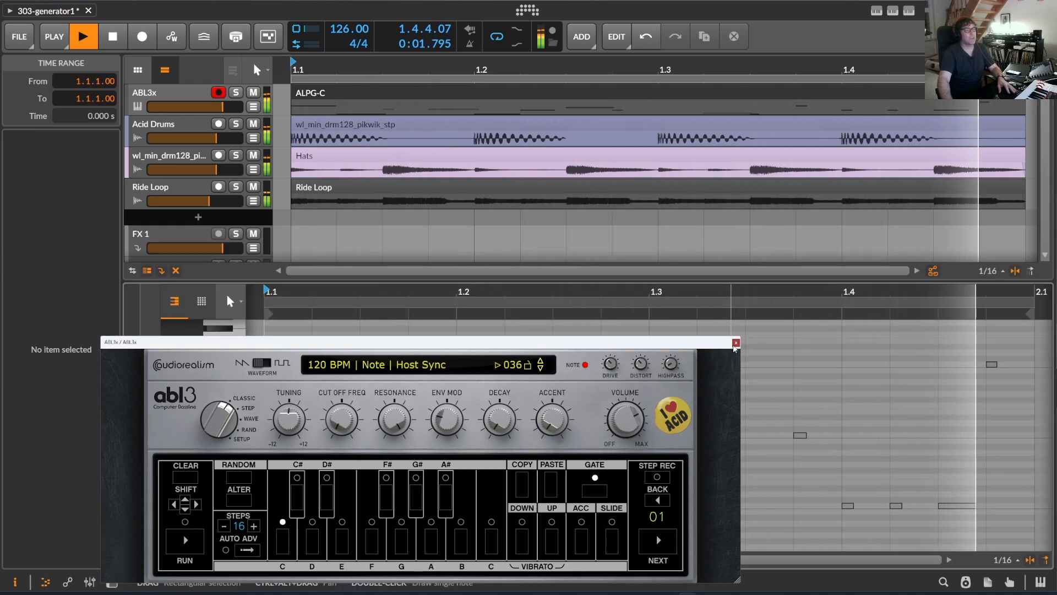
left_click(338, 283)
left_click_drag(338, 283, 338, 238)
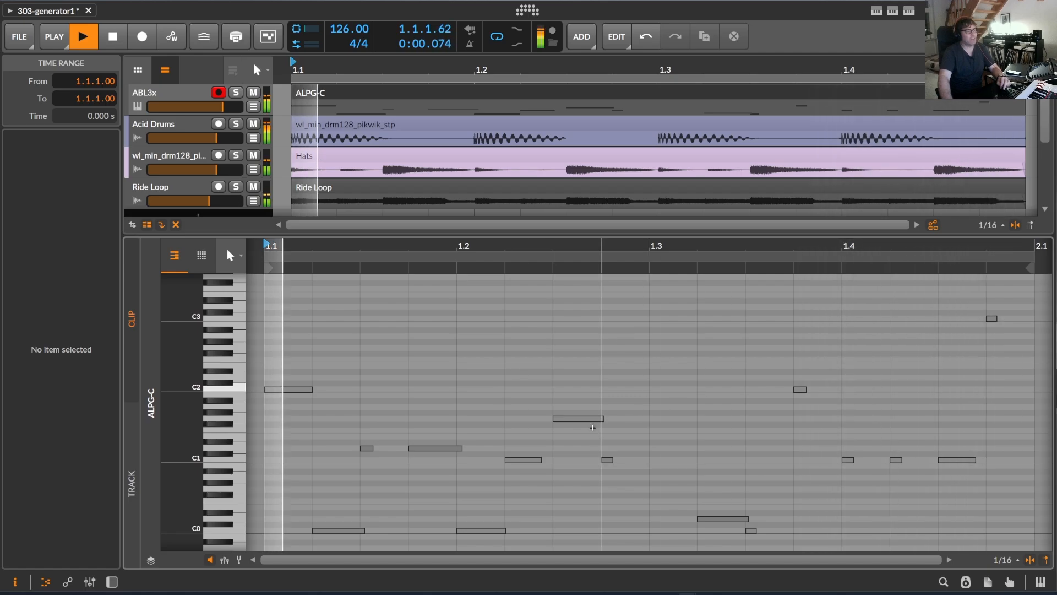
scroll(605, 413, "down", 2)
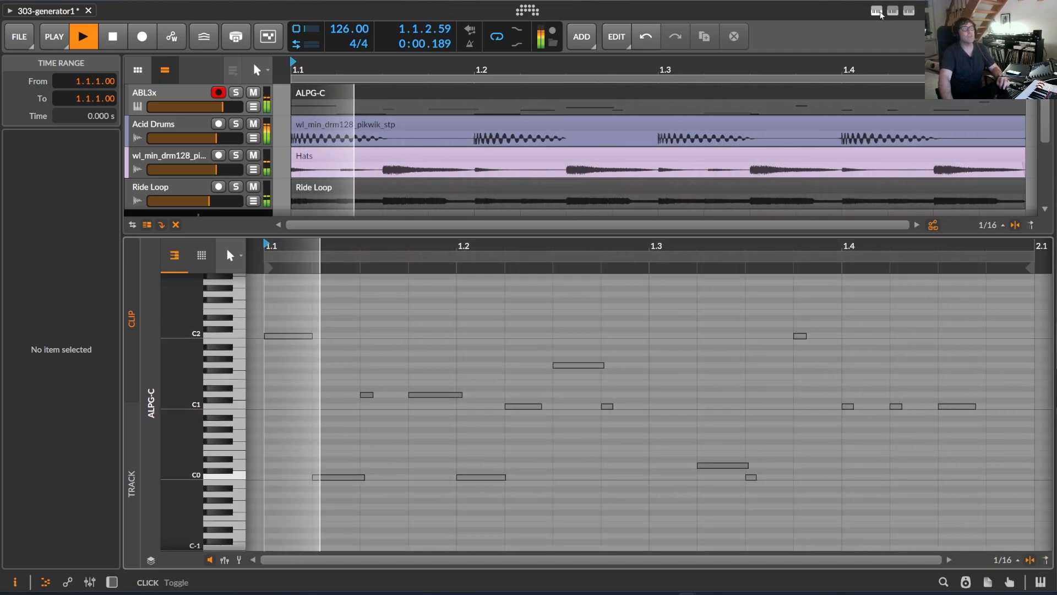
Step: Open the AcidLinePatternGenerator settings, stop playback, and look through the available Scale Mode options
left_click(909, 11)
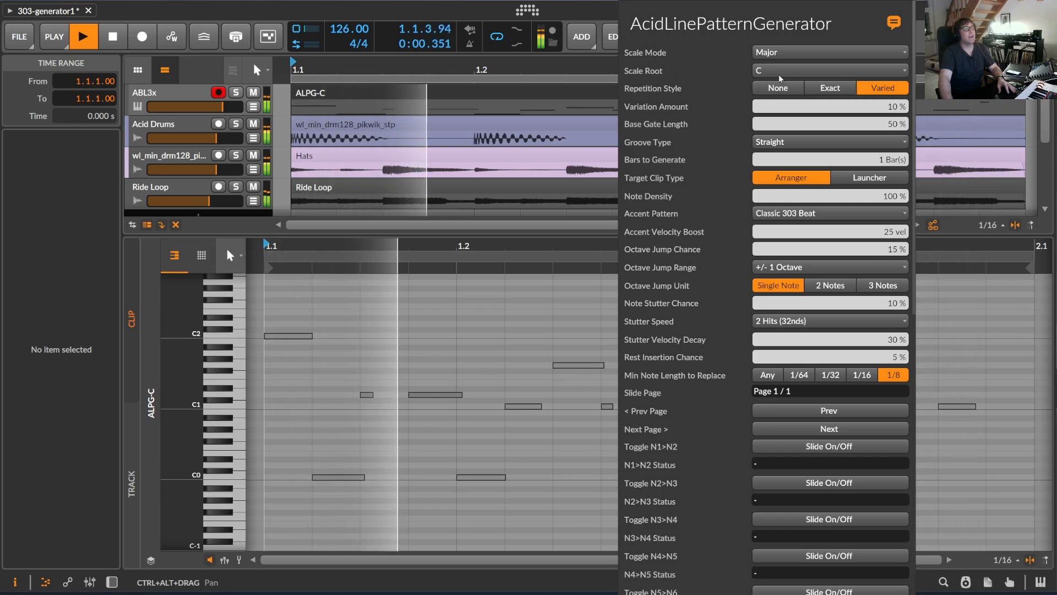
key("space")
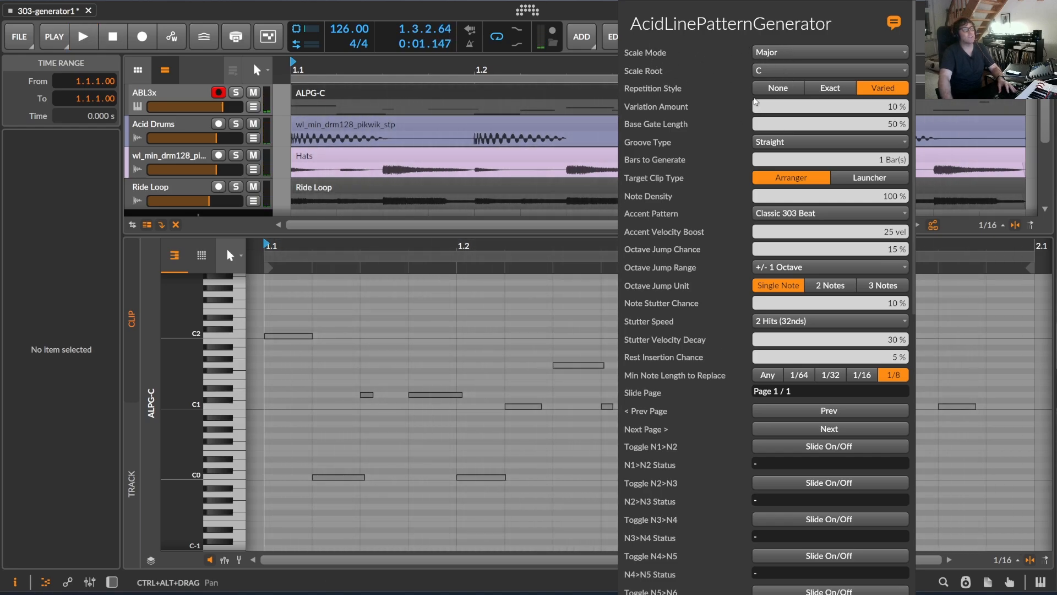
left_click(791, 57)
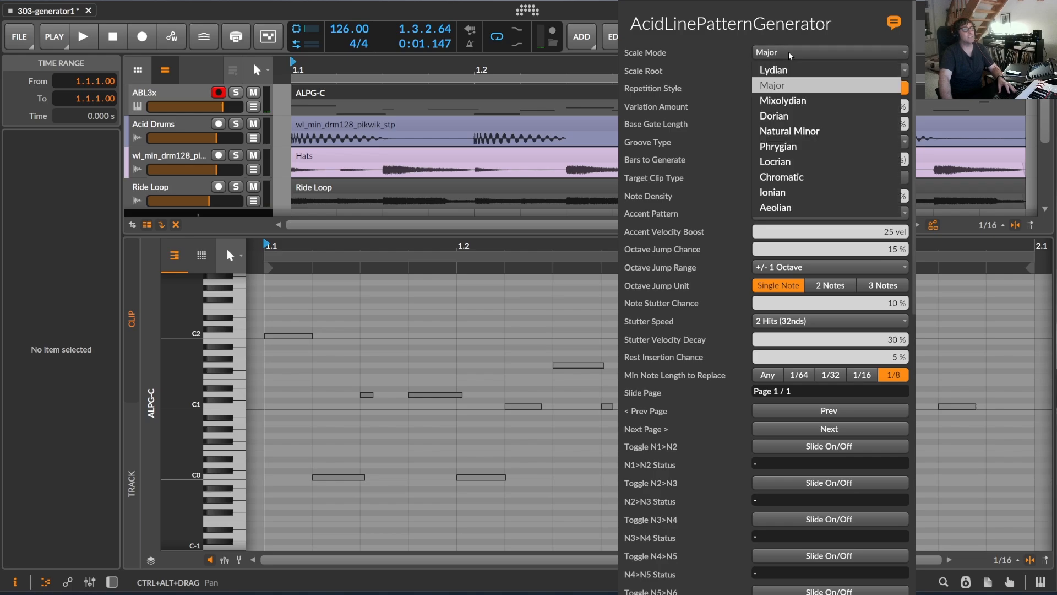
left_click(791, 56)
left_click(764, 59)
left_click(700, 78)
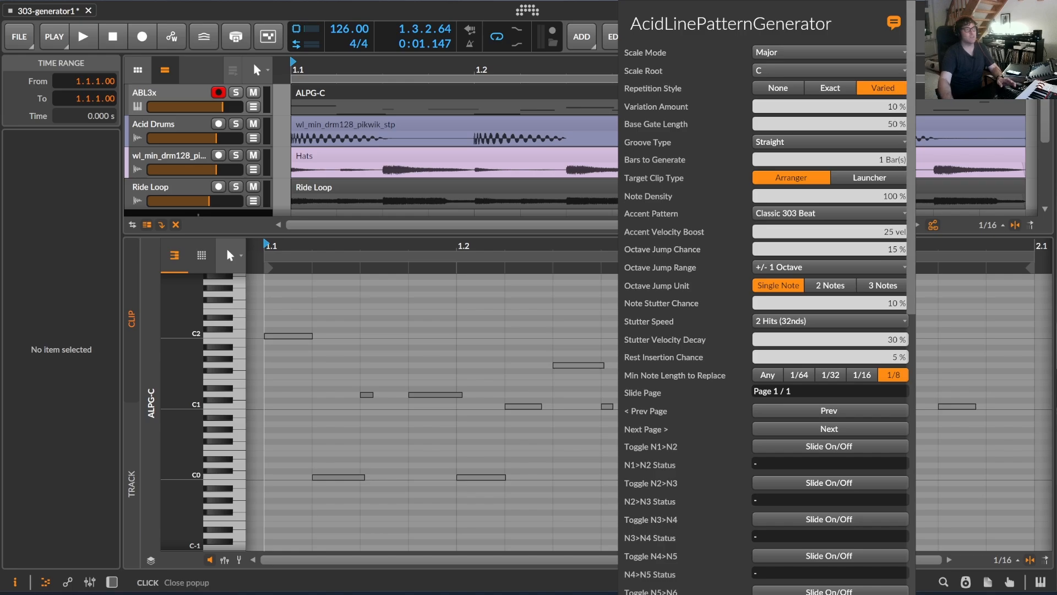
Step: Try the Exact Repetition Style, return it to Varied, and view the Groove Type options
left_click(832, 94)
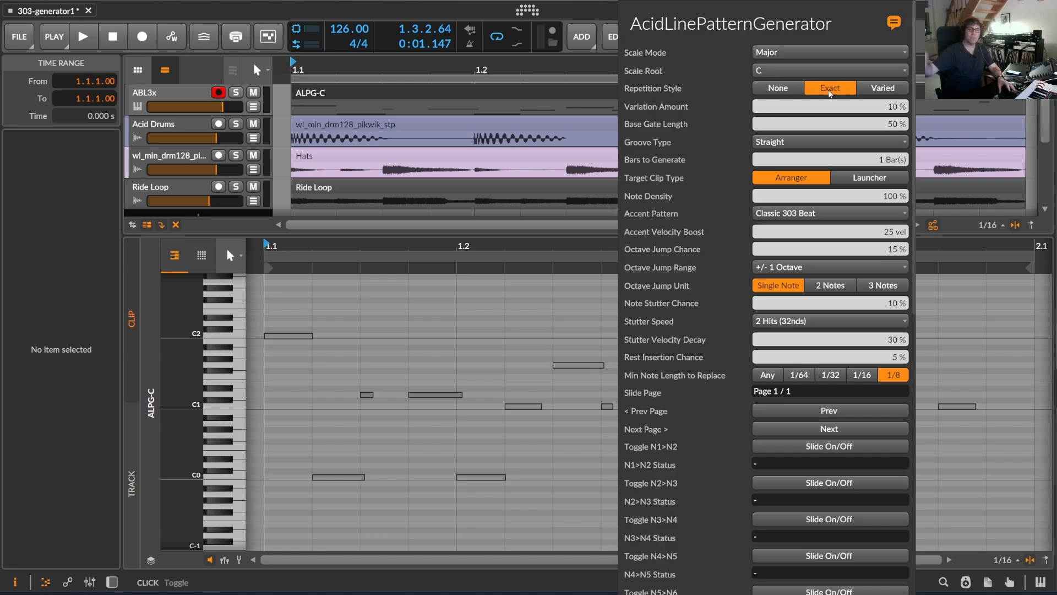
left_click(883, 90)
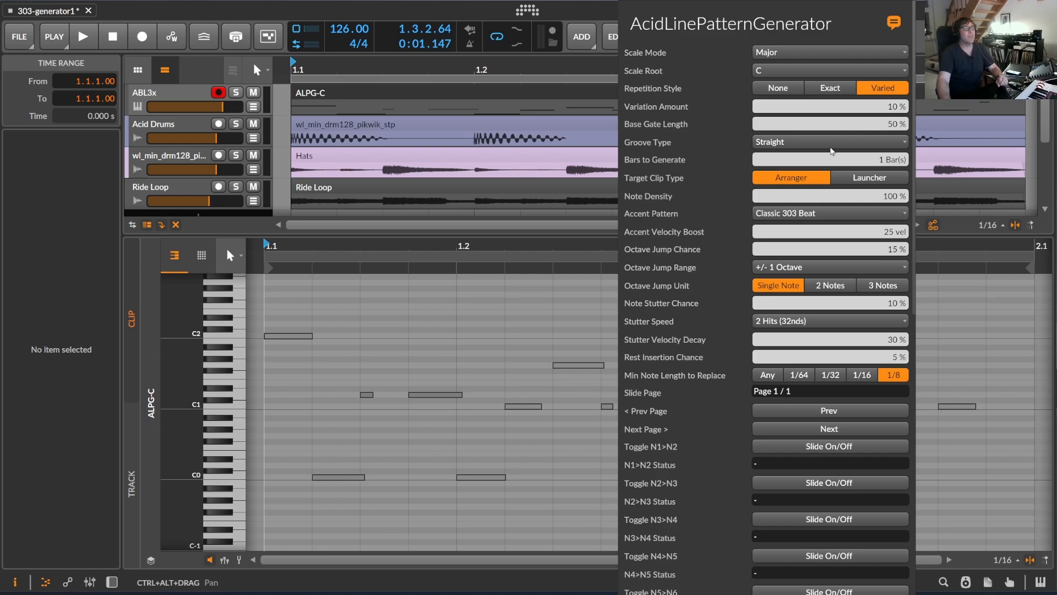
left_click(772, 143)
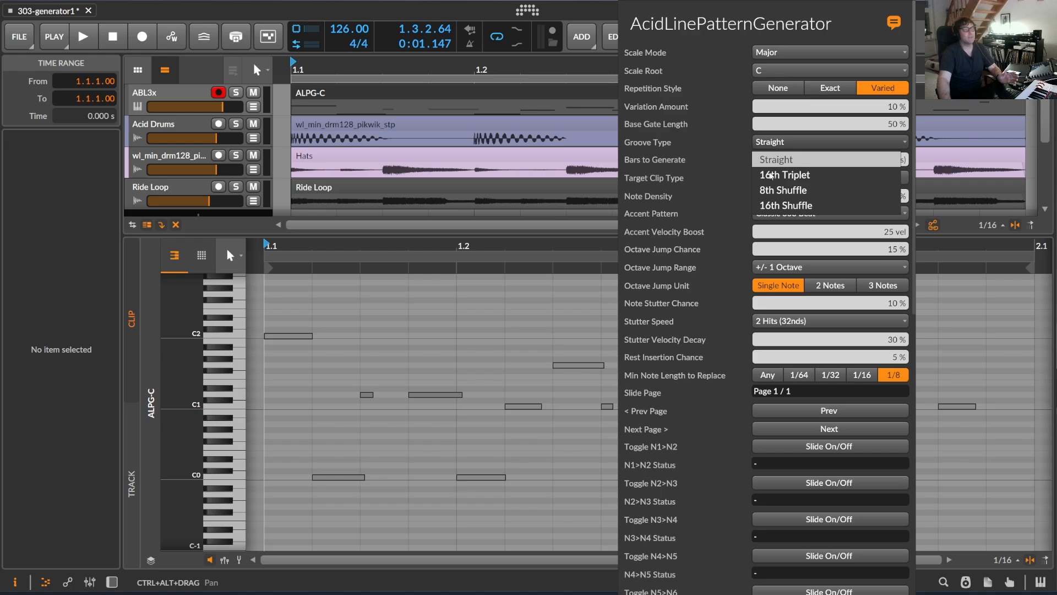
left_click(776, 145)
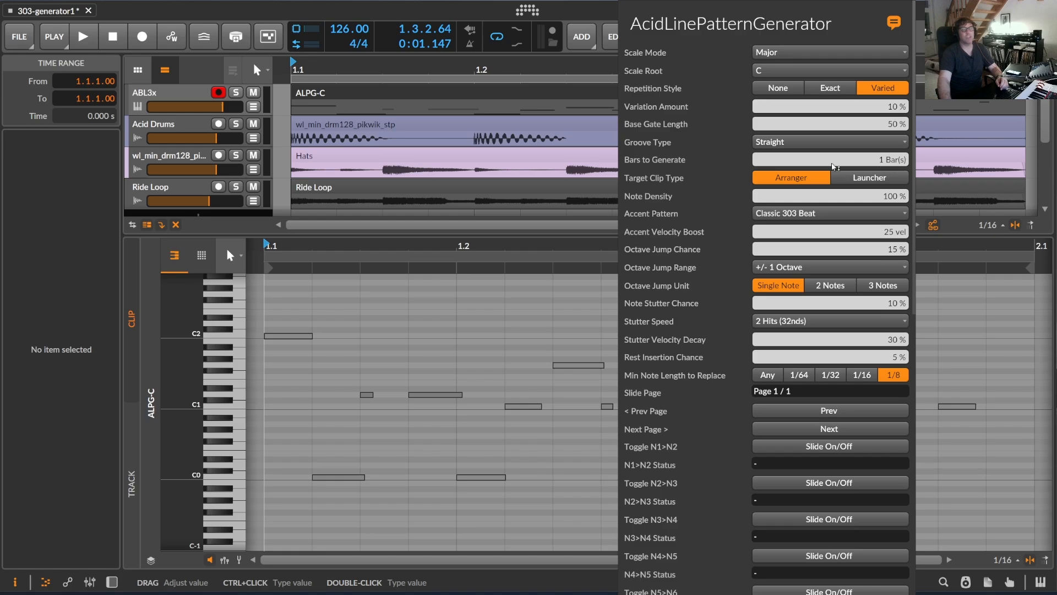
Step: Set both the Accent Pattern and the Octave Jump Range to None
scroll(834, 162, "down", 2)
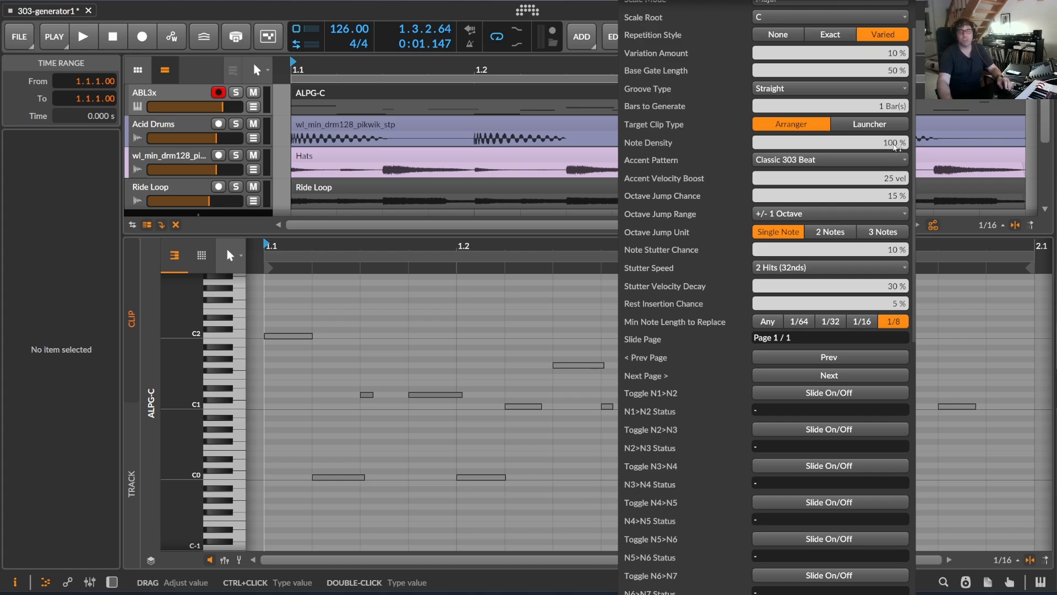
left_click(805, 164)
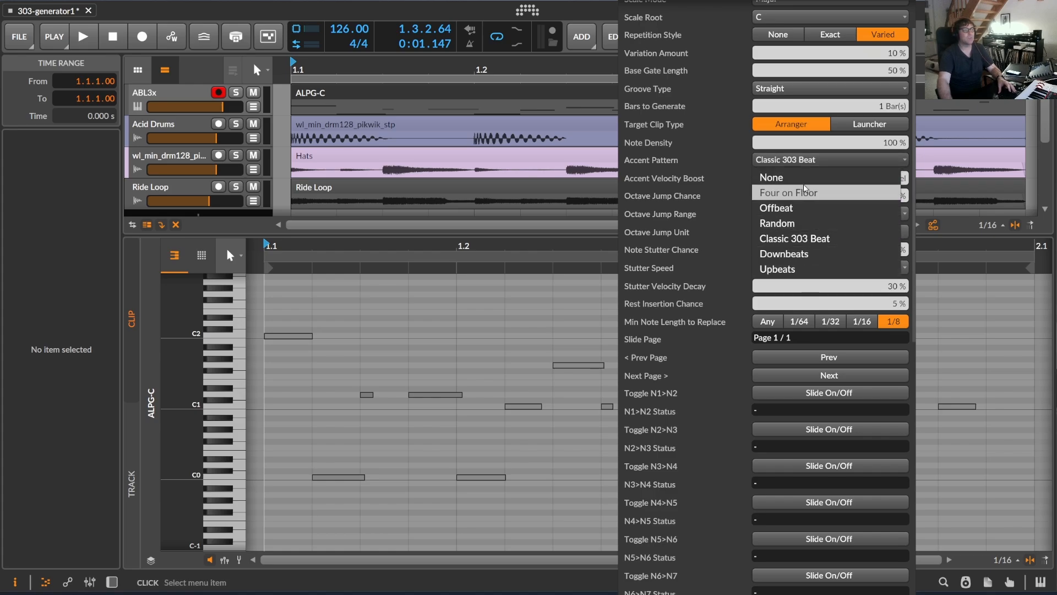
left_click(804, 177)
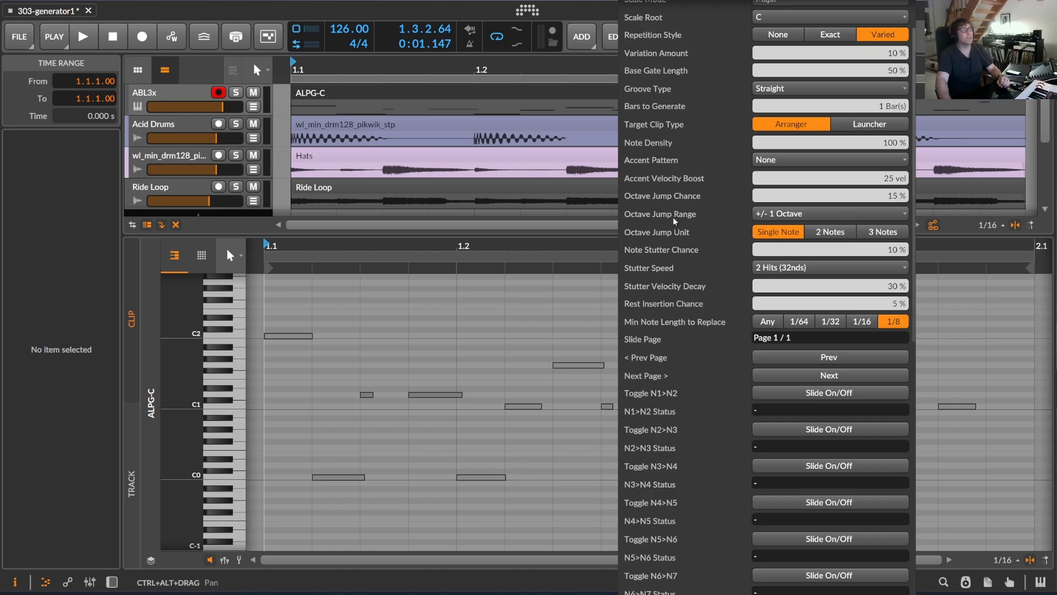
left_click(787, 215)
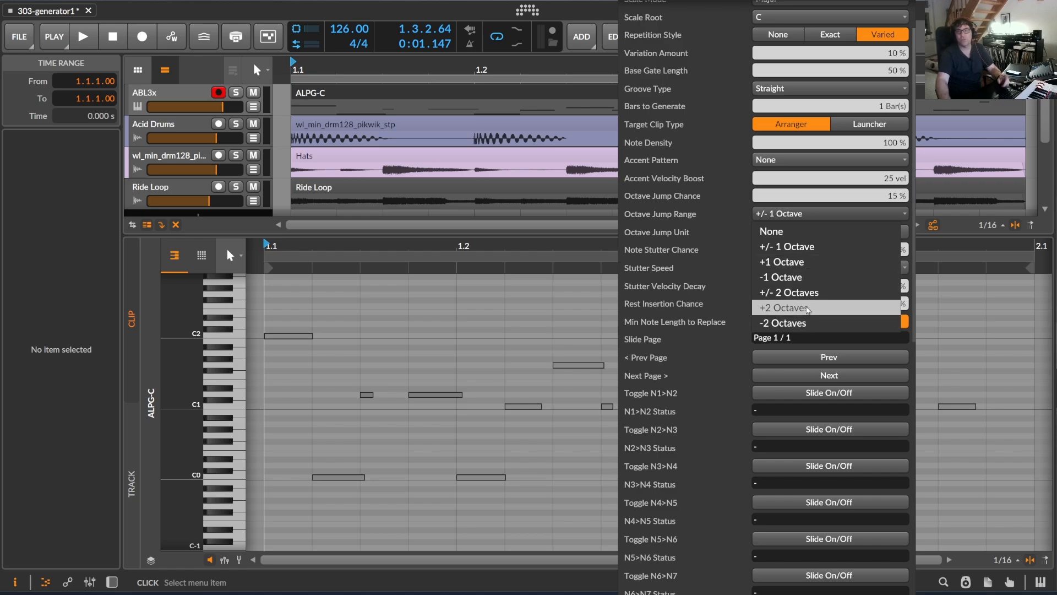
left_click(793, 232)
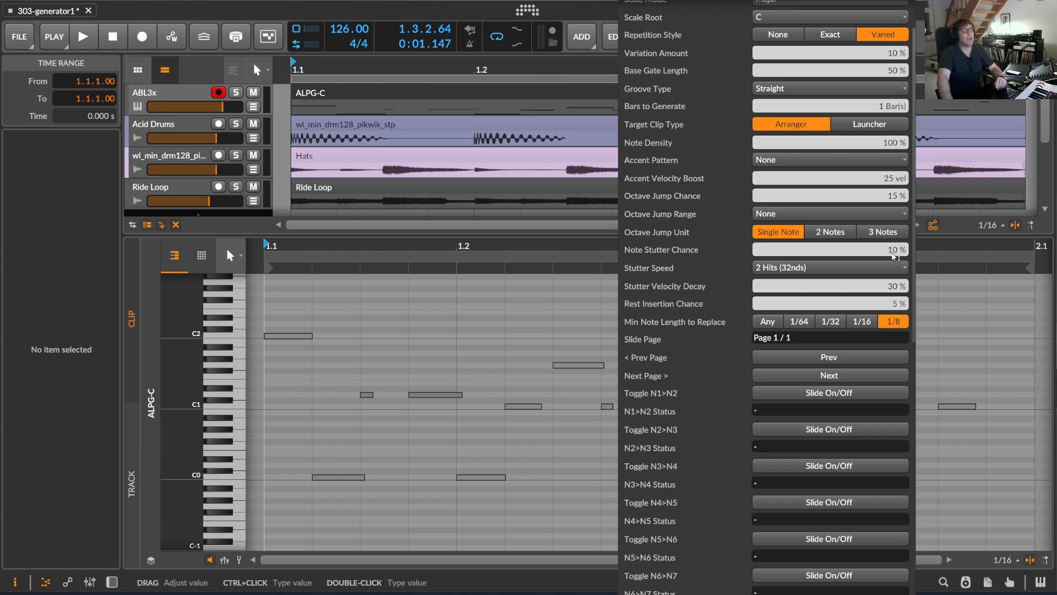
Step: Review the Stutter Speed options, keeping 2 Hits (32nds), and look through the rest, note length and slide settings
scroll(854, 267, "down", 1)
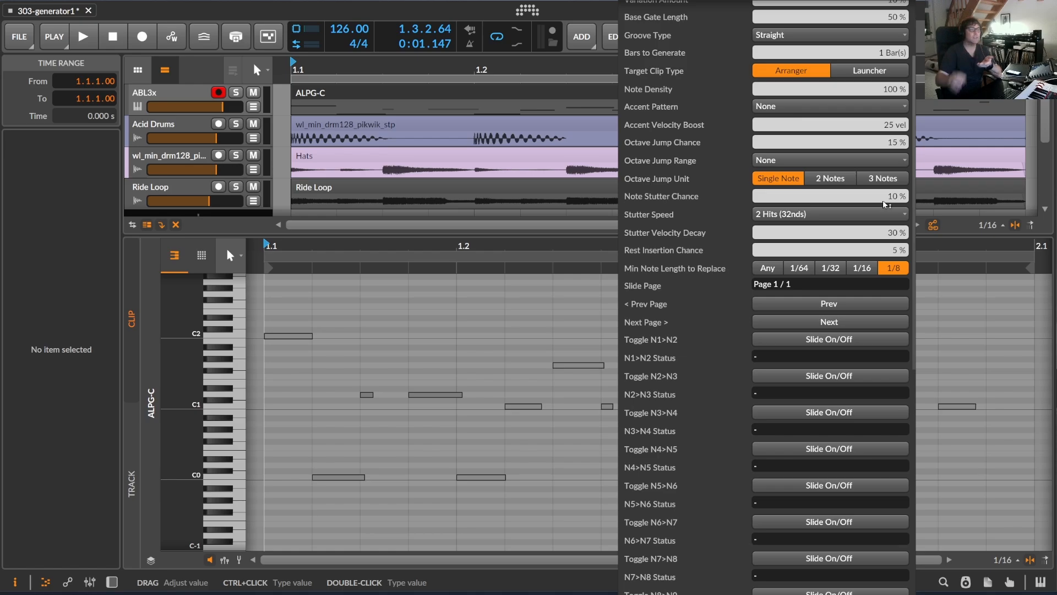
left_click(830, 214)
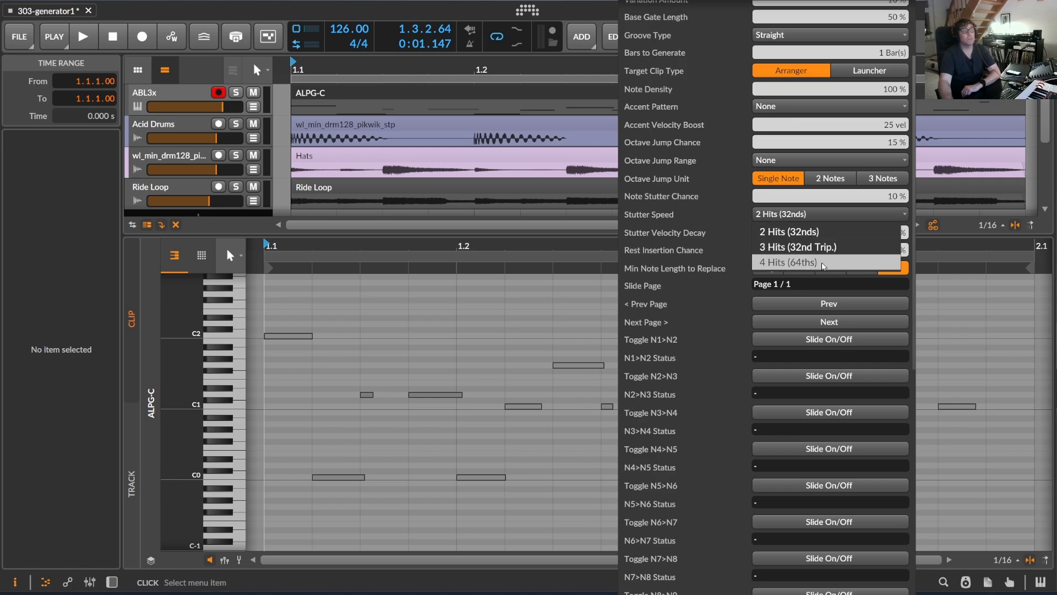
left_click(812, 233)
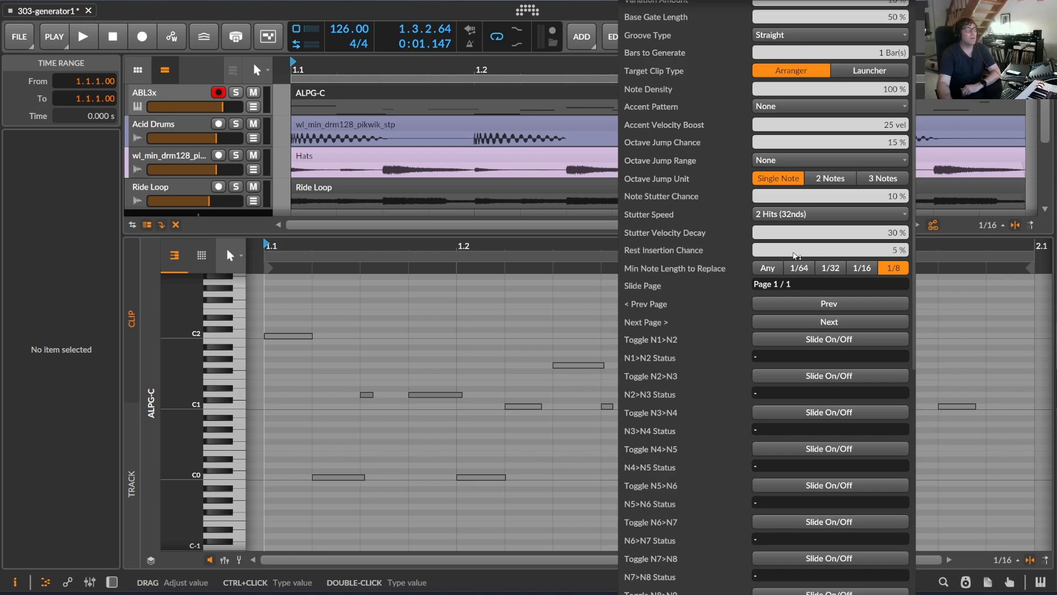
scroll(676, 256, "down", 3)
scroll(685, 174, "up", 1)
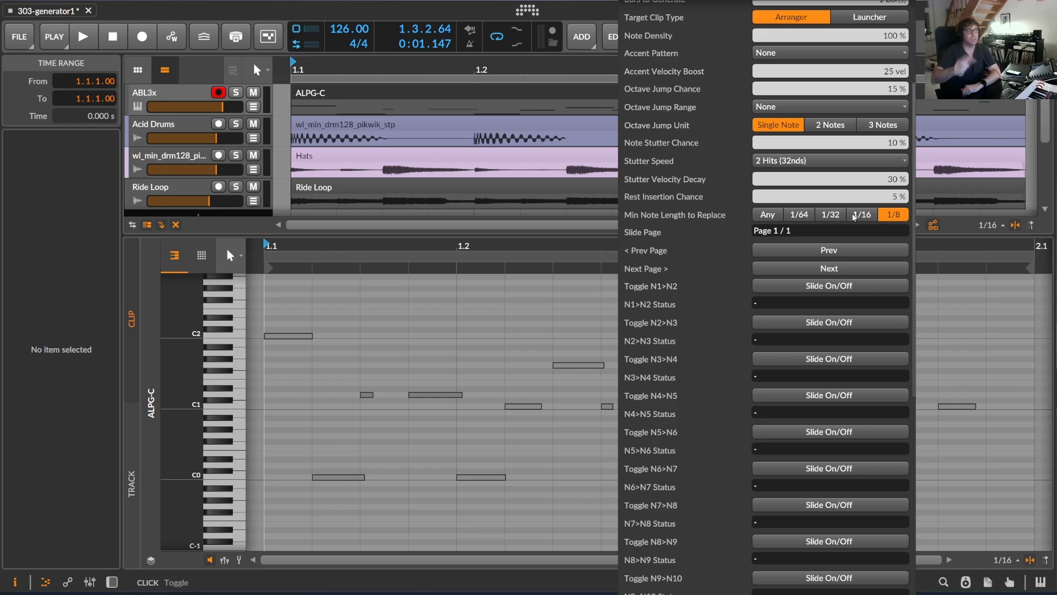
scroll(831, 275, "down", 8)
scroll(810, 331, "up", 7)
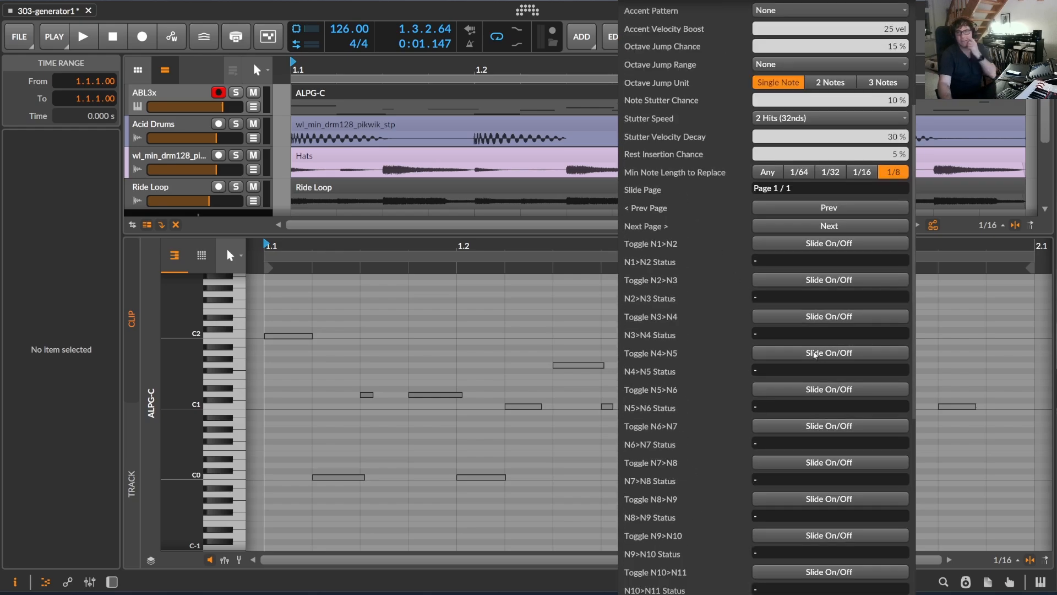
Step: Start playback and generate a new acid line with the current AcidLinePatternGenerator settings
scroll(821, 336, "down", 8)
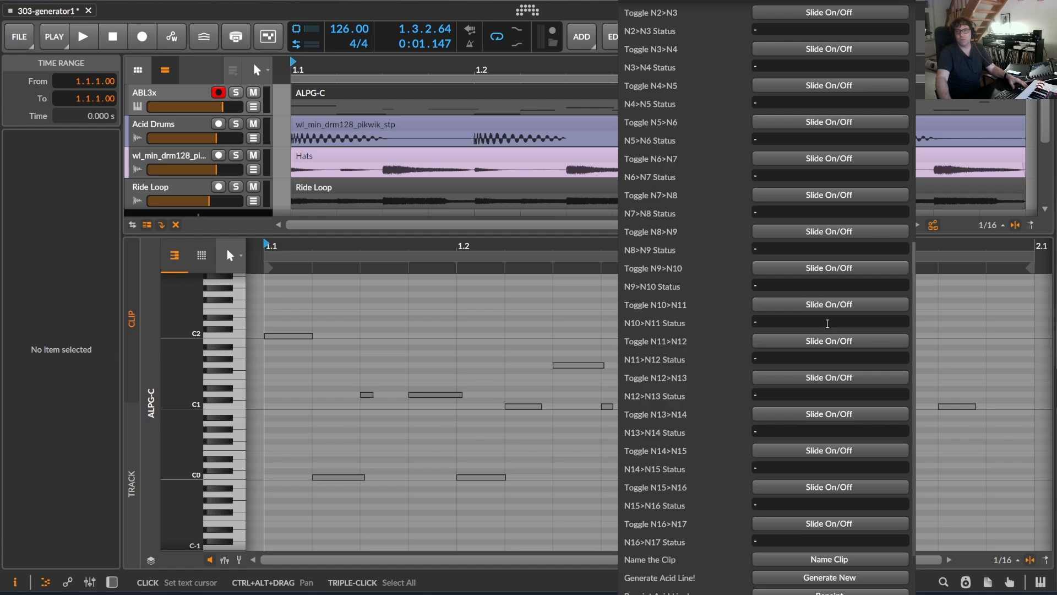
left_click(115, 37)
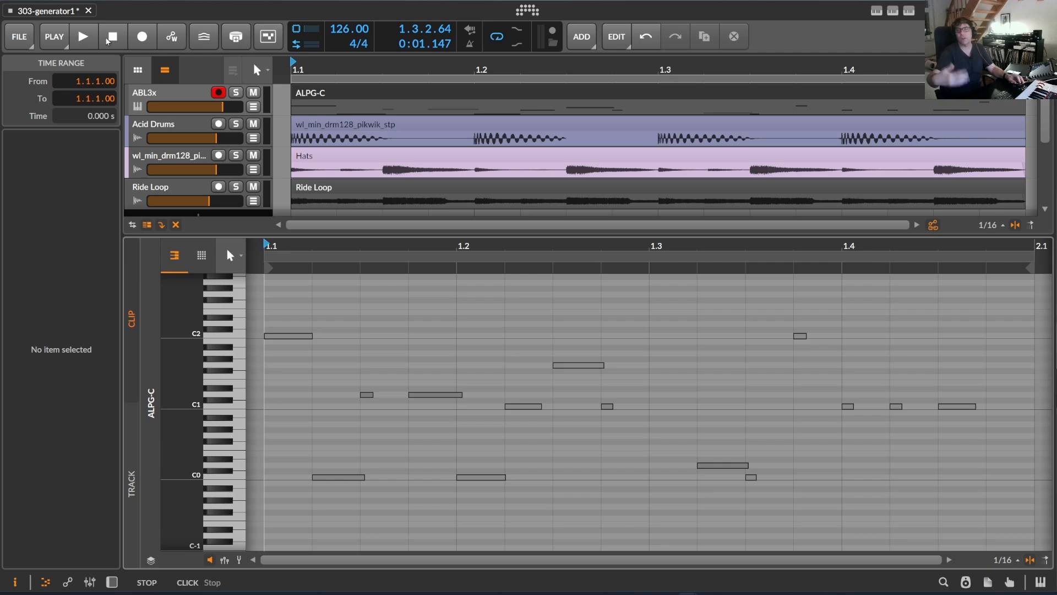
left_click(84, 38)
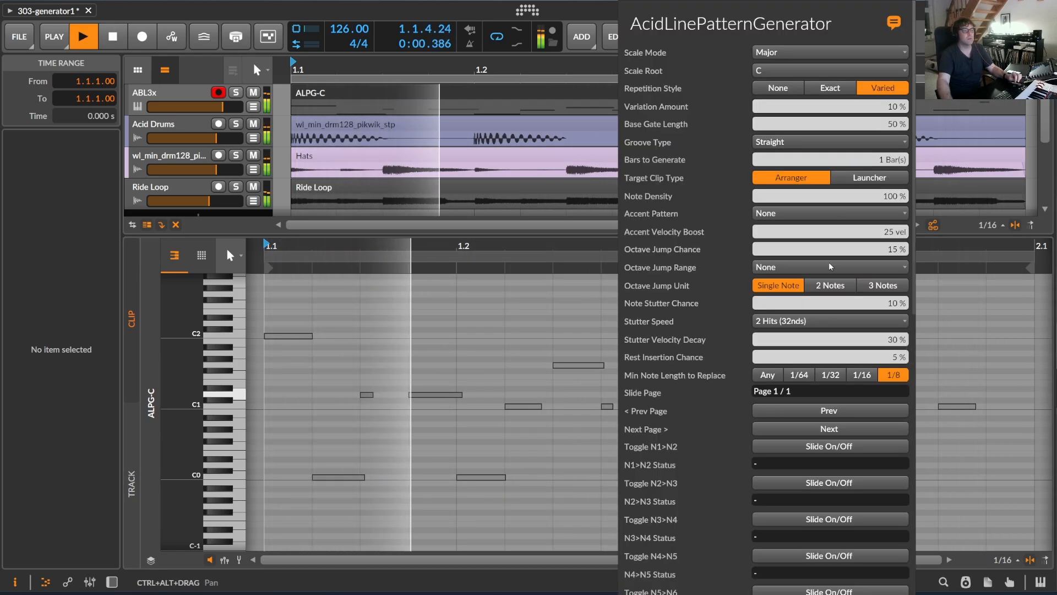
scroll(828, 262, "down", 10)
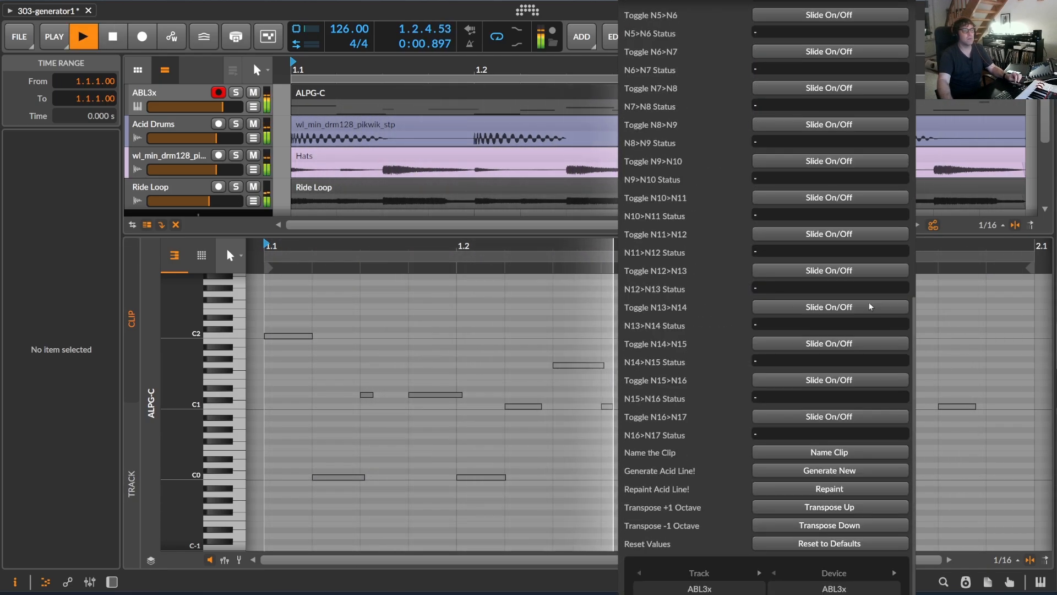
left_click(842, 472)
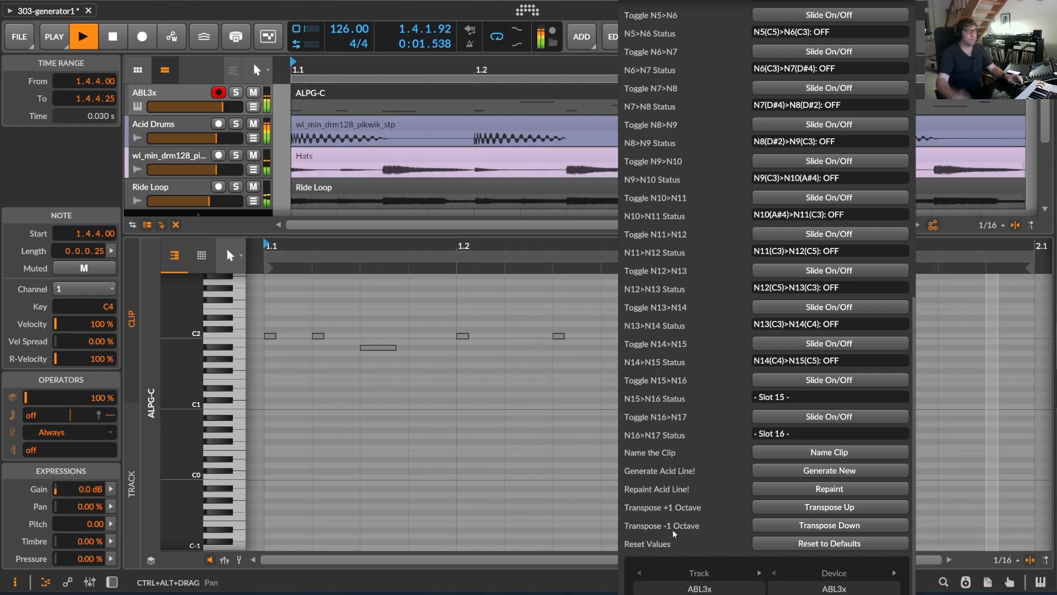
Step: Transpose the generated acid line down one octave and review the slide status of its notes
left_click(851, 527)
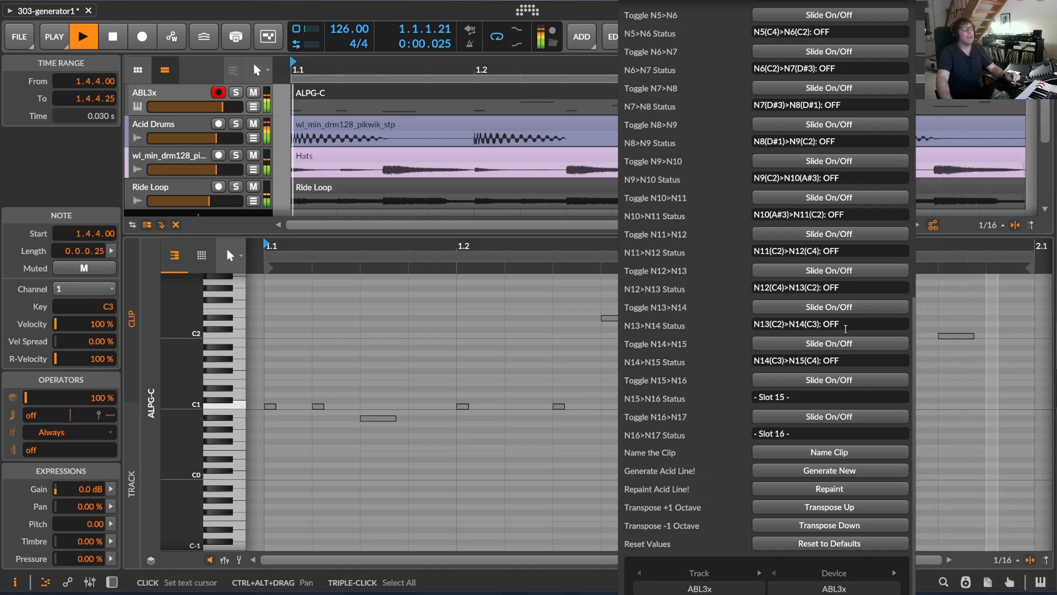
scroll(866, 229, "up", 5)
scroll(848, 231, "up", 3)
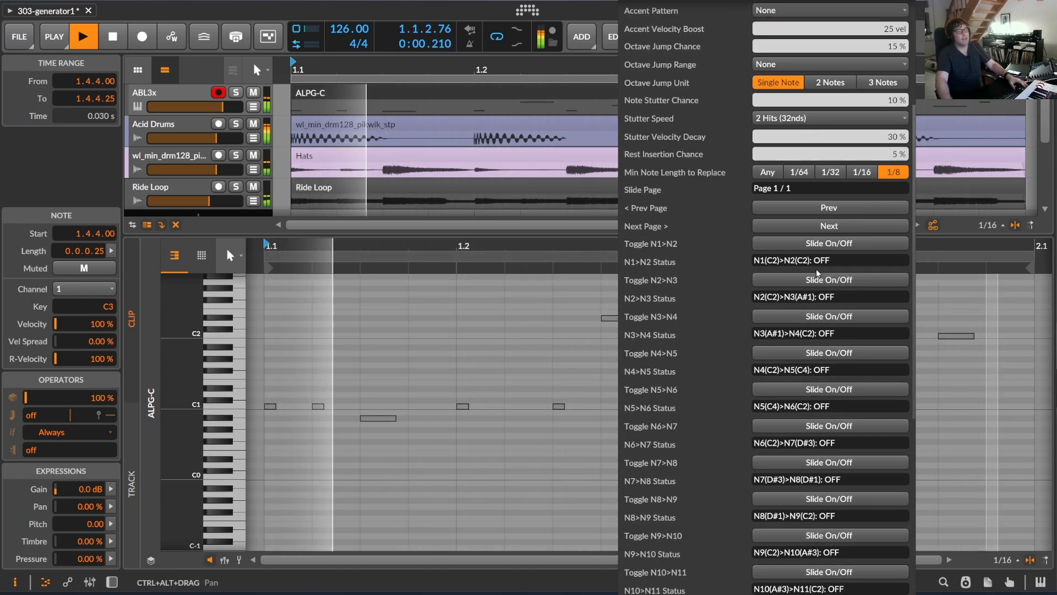
scroll(837, 216, "down", 1)
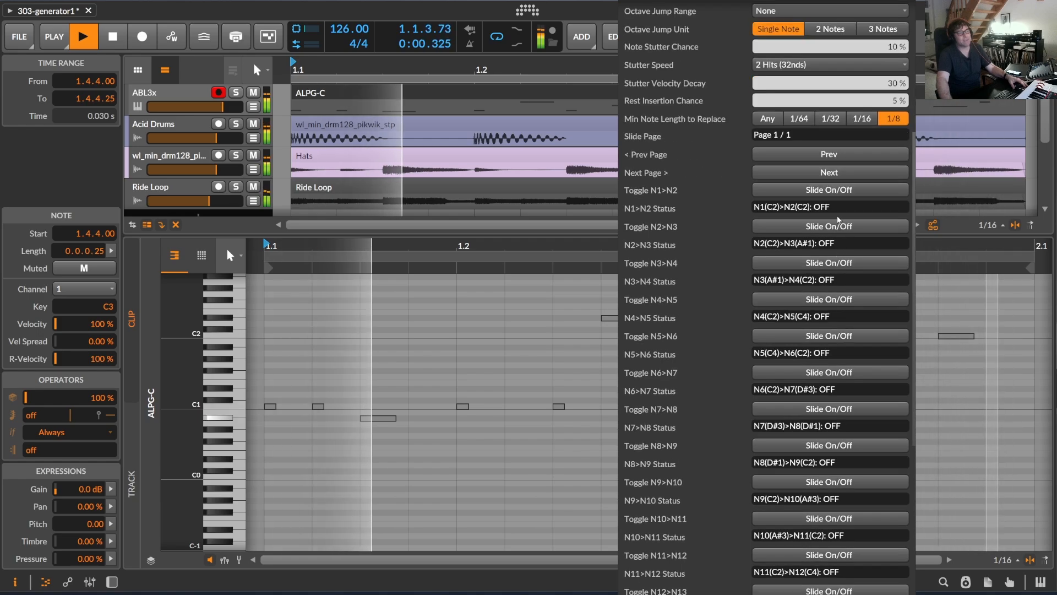
scroll(856, 358, "down", 4)
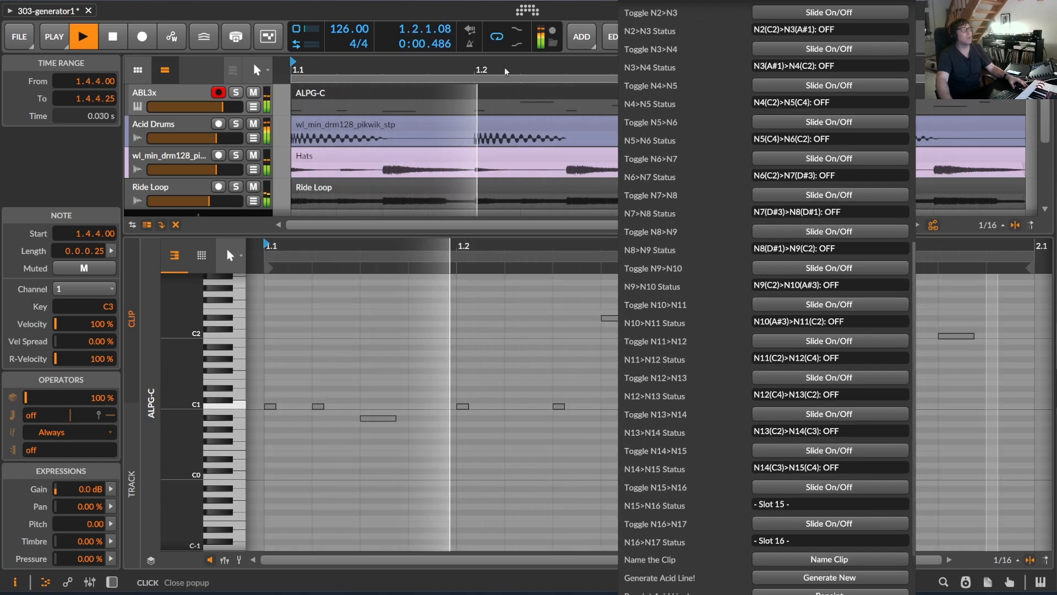
Step: Examine the transposed notes of the ALPG-C clip in the piano roll, and stop playback
left_click(404, 98)
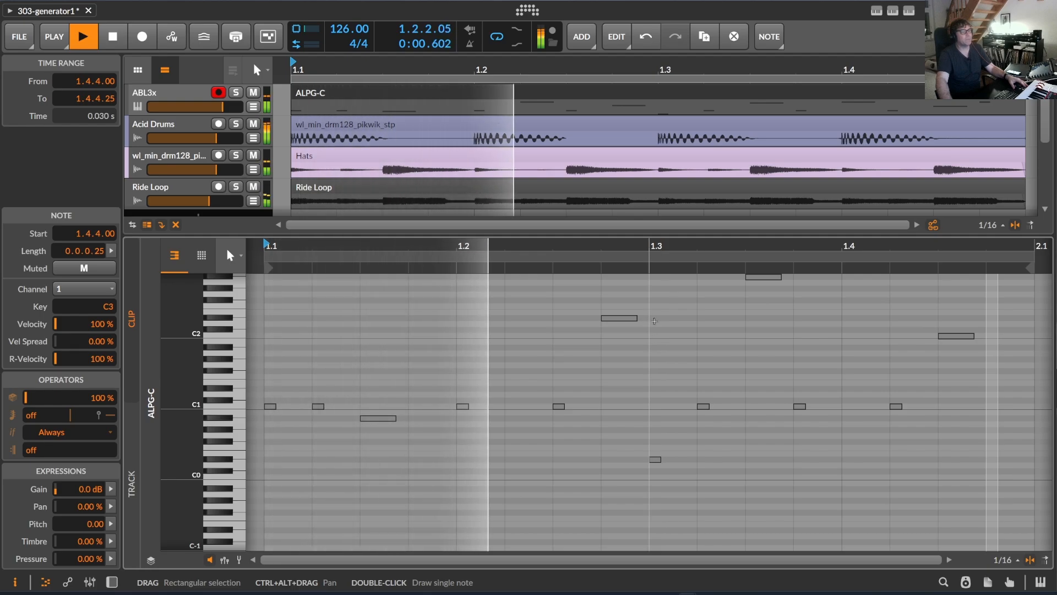
left_click_drag(774, 250, 779, 398)
scroll(778, 398, "up", 3)
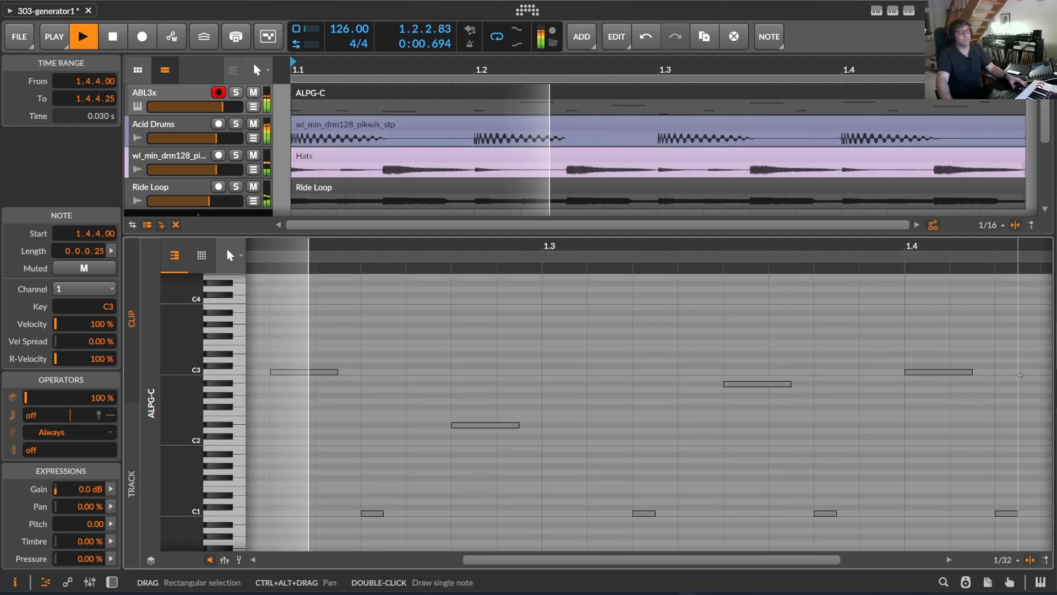
left_click_drag(847, 249, 653, 184)
left_click_drag(653, 248, 645, 249)
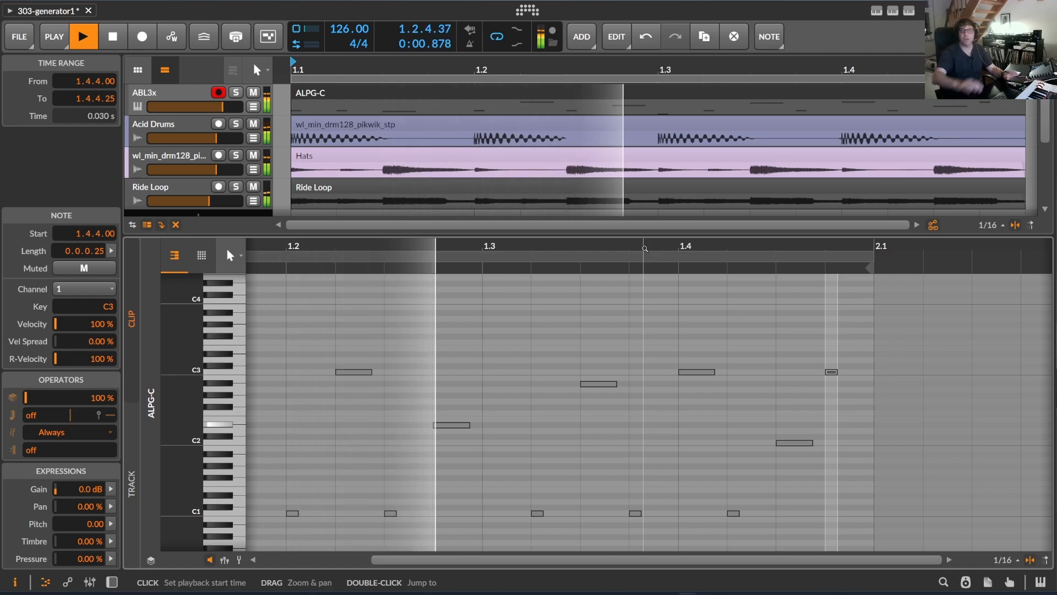
key("space")
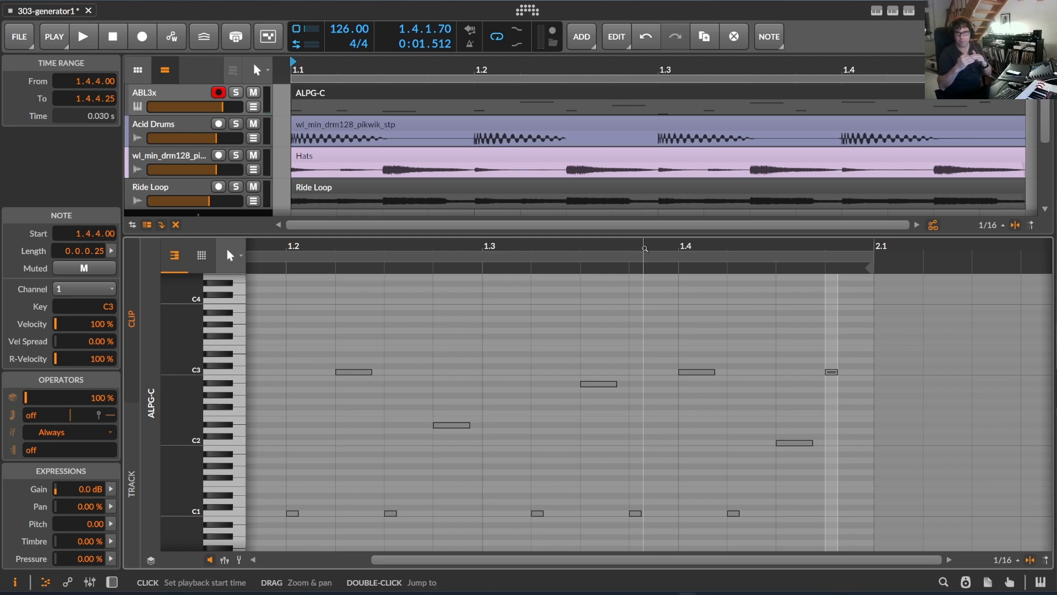
Step: In the AcidLinePatternGenerator settings, turn on the slides N1>N2, N6>N7, N10>N11 and N13>N14
left_click(903, 12)
scroll(855, 445, "down", 6)
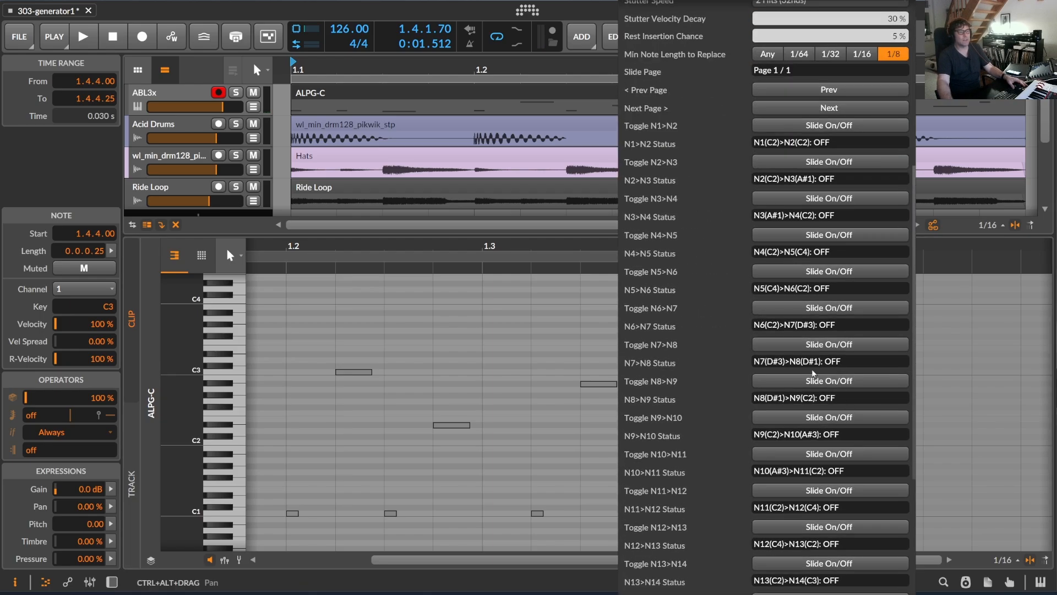
scroll(814, 373, "down", 8)
scroll(843, 510, "up", 4)
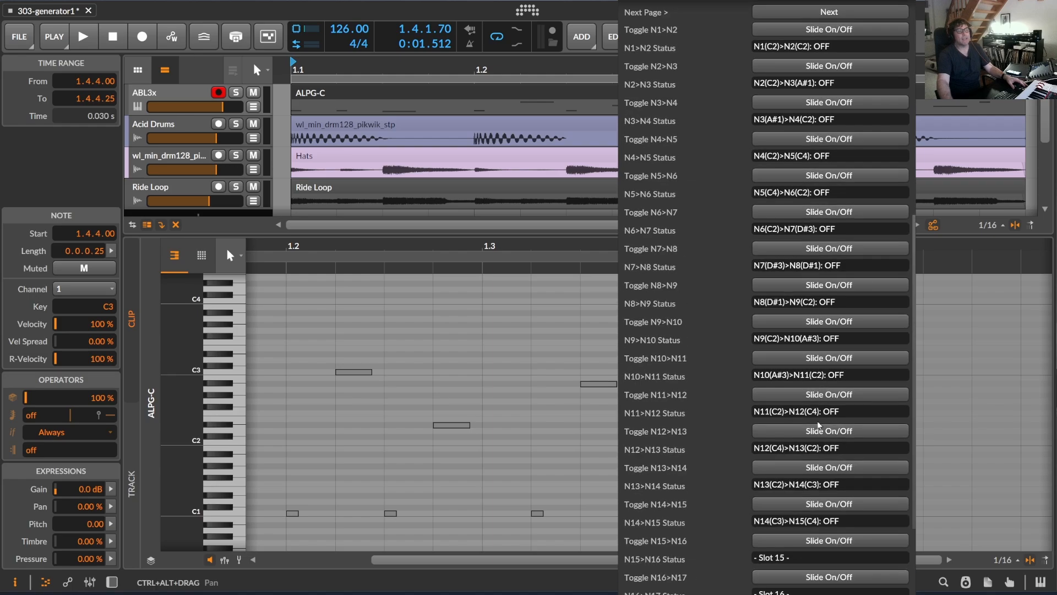
scroll(819, 424, "up", 4)
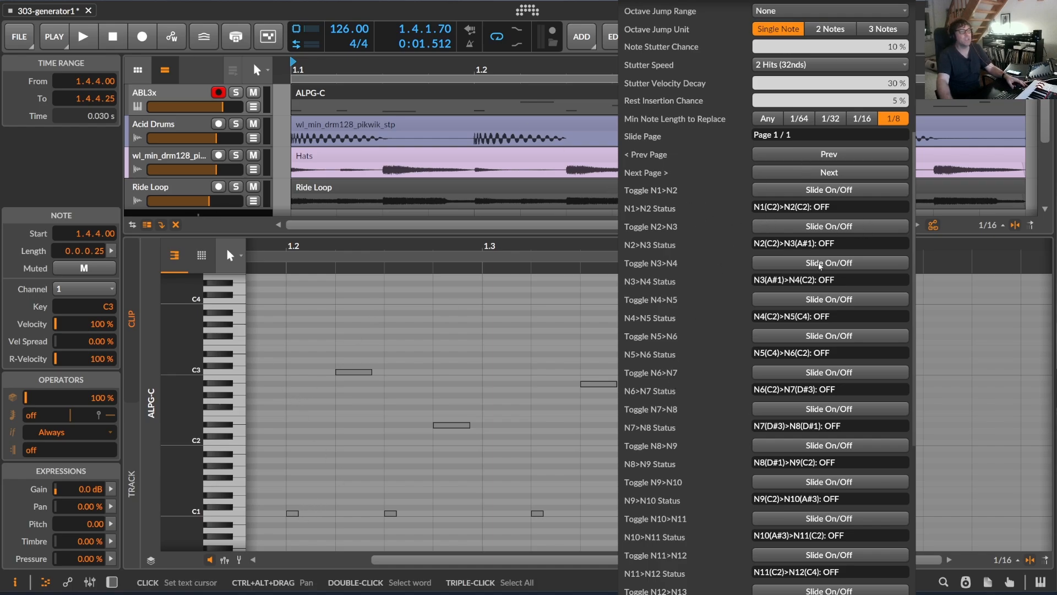
left_click(848, 189)
scroll(855, 197, "down", 2)
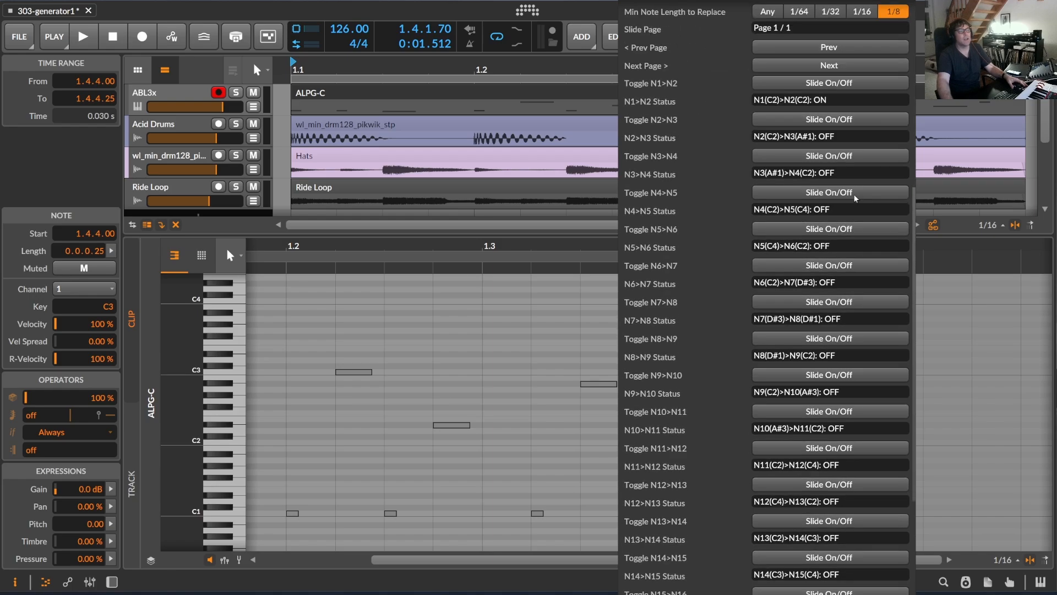
left_click(831, 267)
scroll(833, 348, "down", 2)
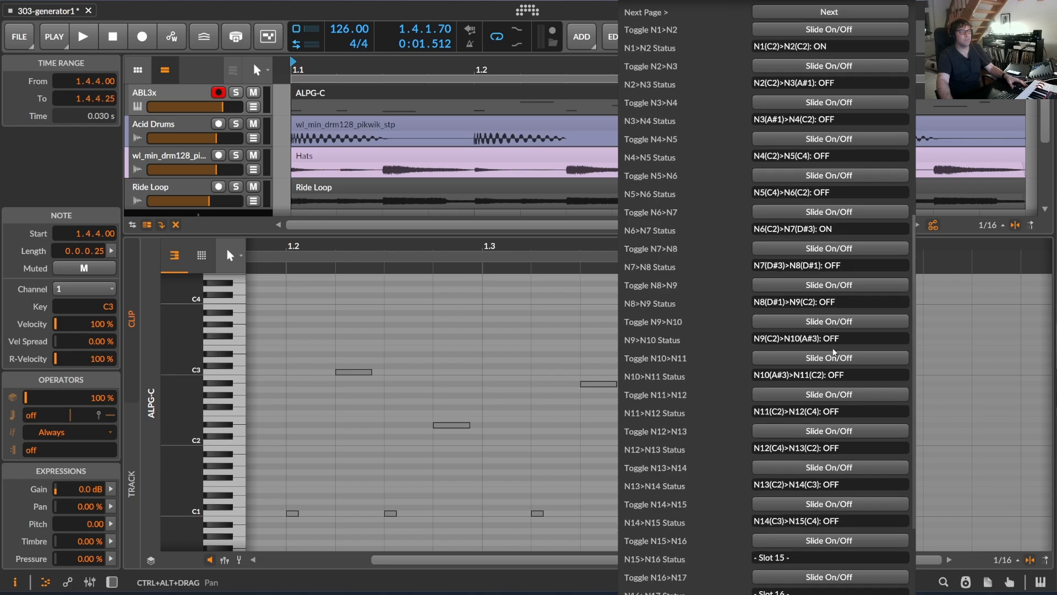
left_click(836, 304)
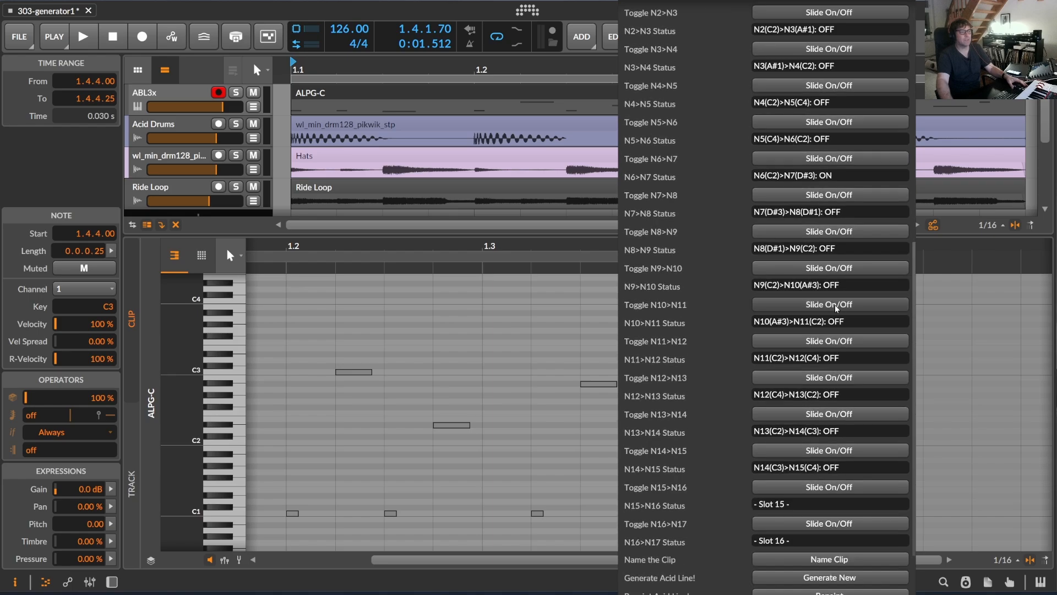
left_click(832, 414)
scroll(839, 408, "down", 2)
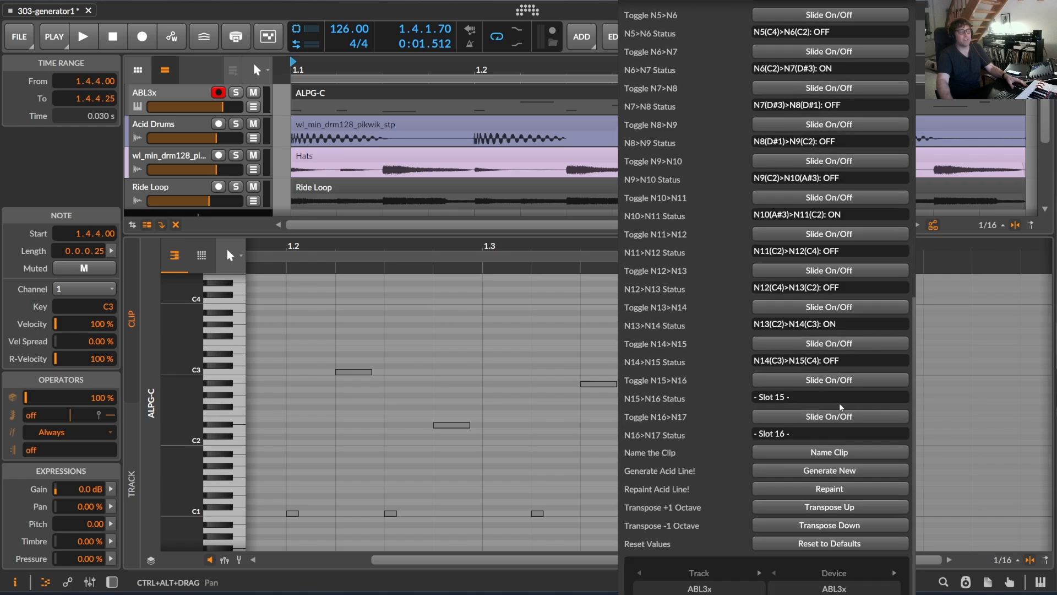
Step: Repaint the acid line with the enabled slides and start playback
left_click(816, 489)
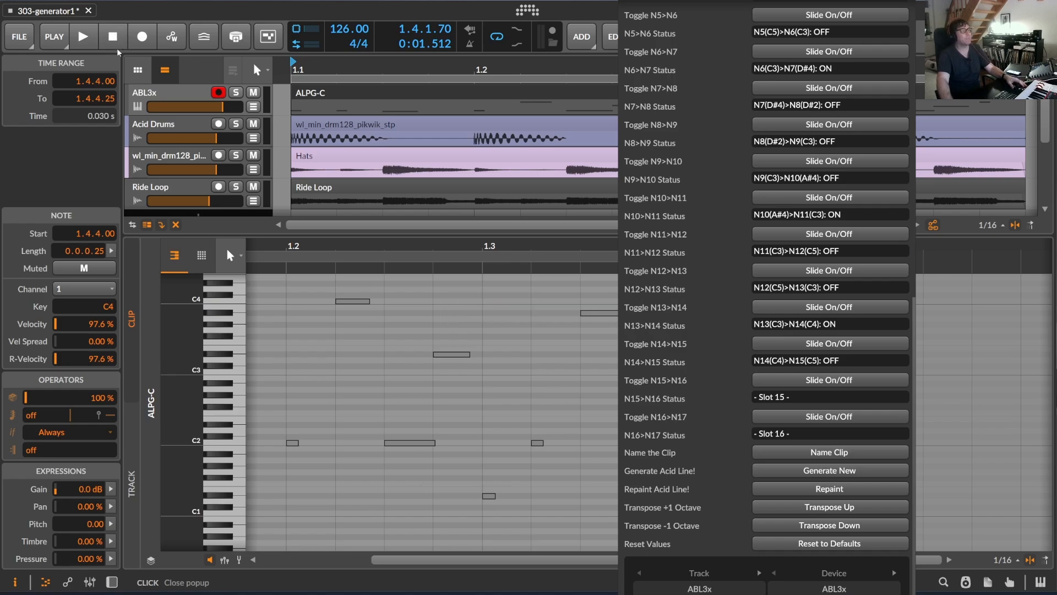
left_click(75, 38)
left_click(81, 37)
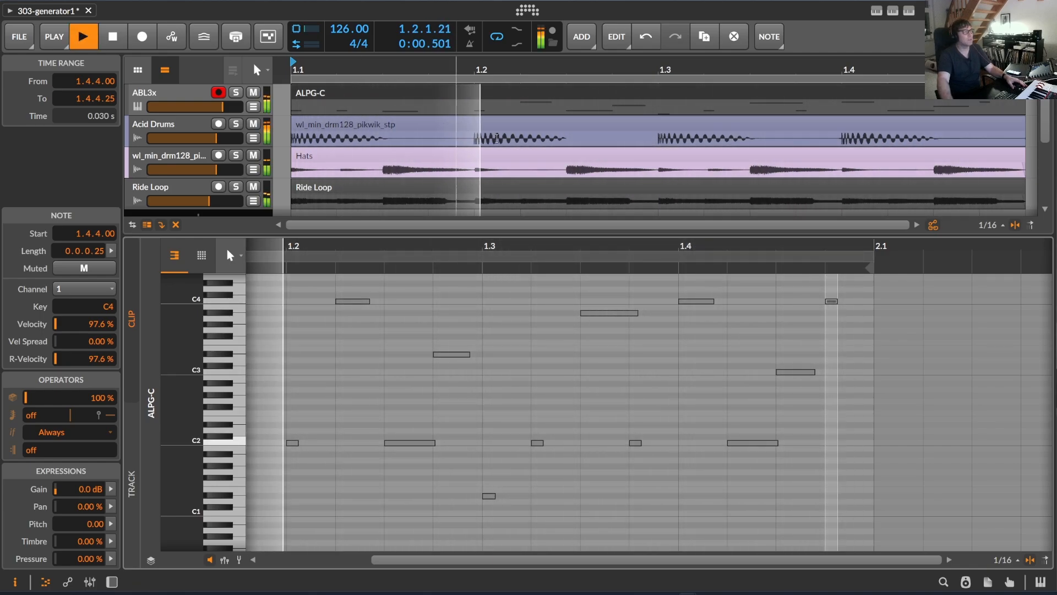
Step: Reopen the AcidLinePatternGenerator settings and transpose the repainted line down one octave
left_click(894, 11)
left_click(908, 11)
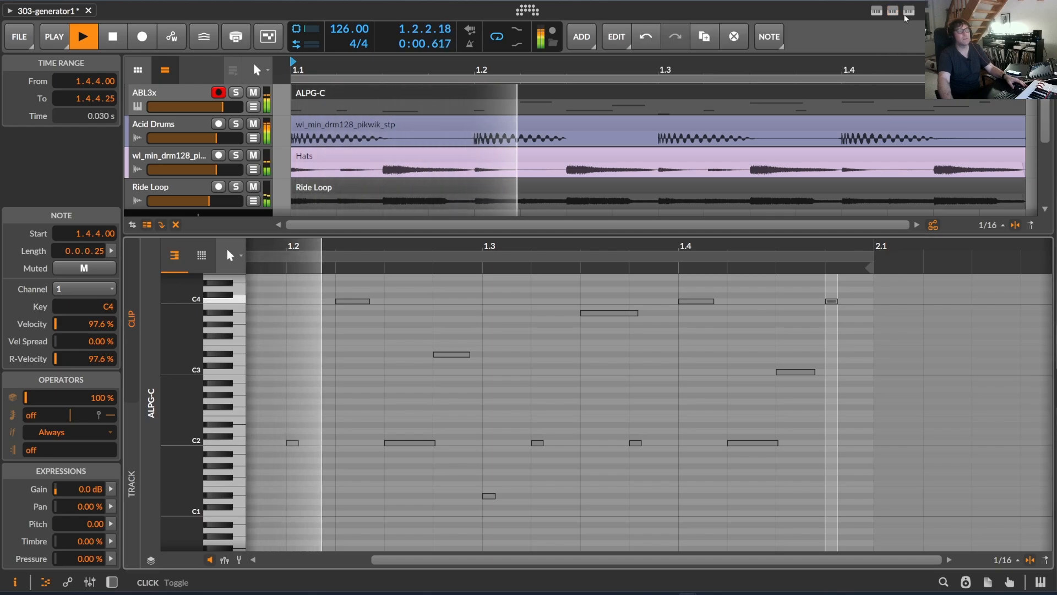
left_click(908, 11)
scroll(909, 353, "down", 10)
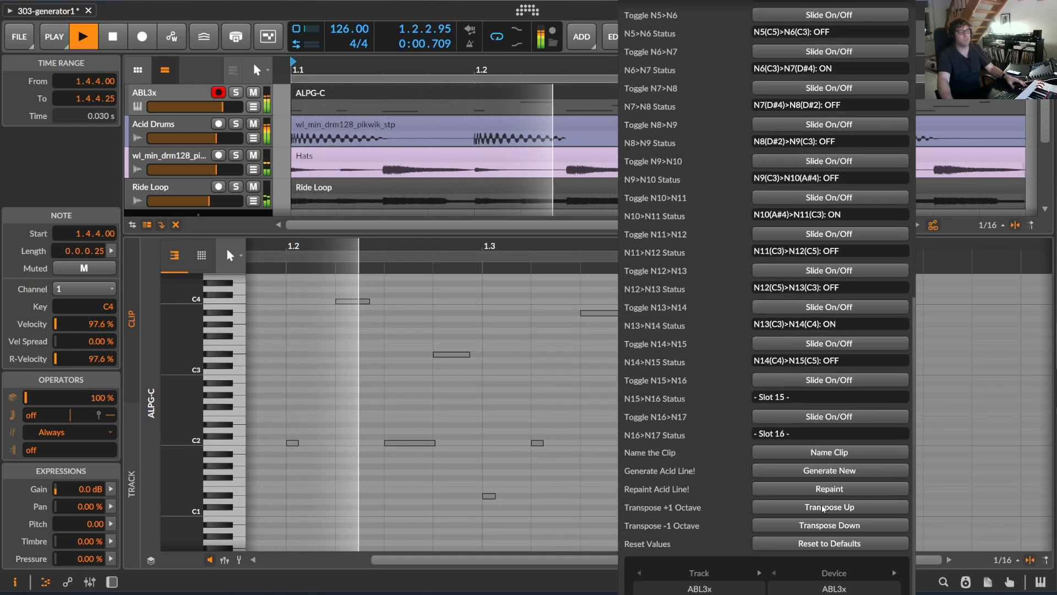
left_click(826, 526)
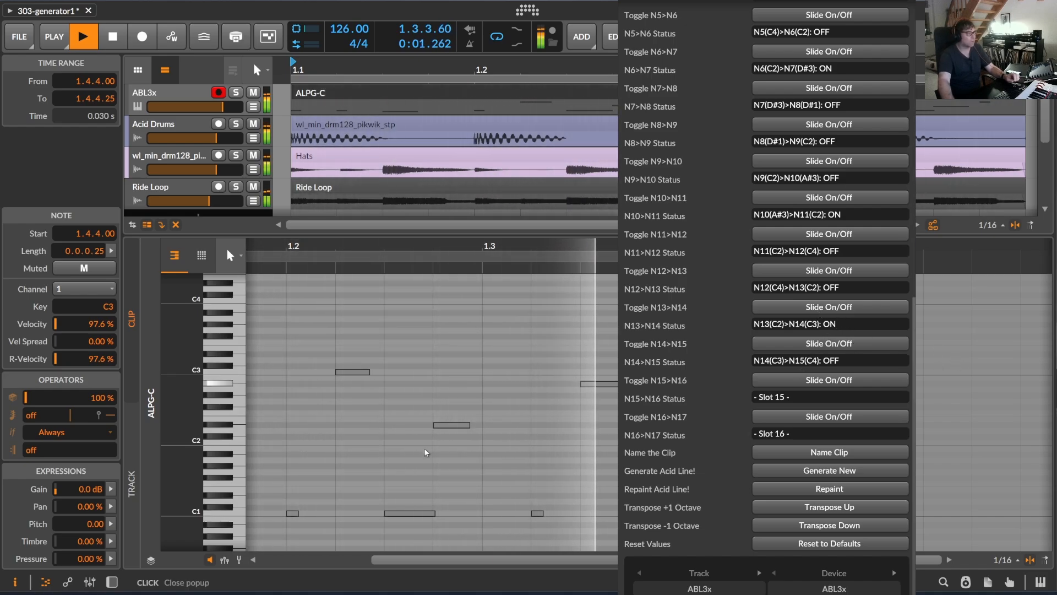
Step: Open the ABL3x synth window from the ABL3x track's device chain, move it clear of the devices, and stop playback
left_click(436, 245)
left_click_drag(436, 245, 411, 212)
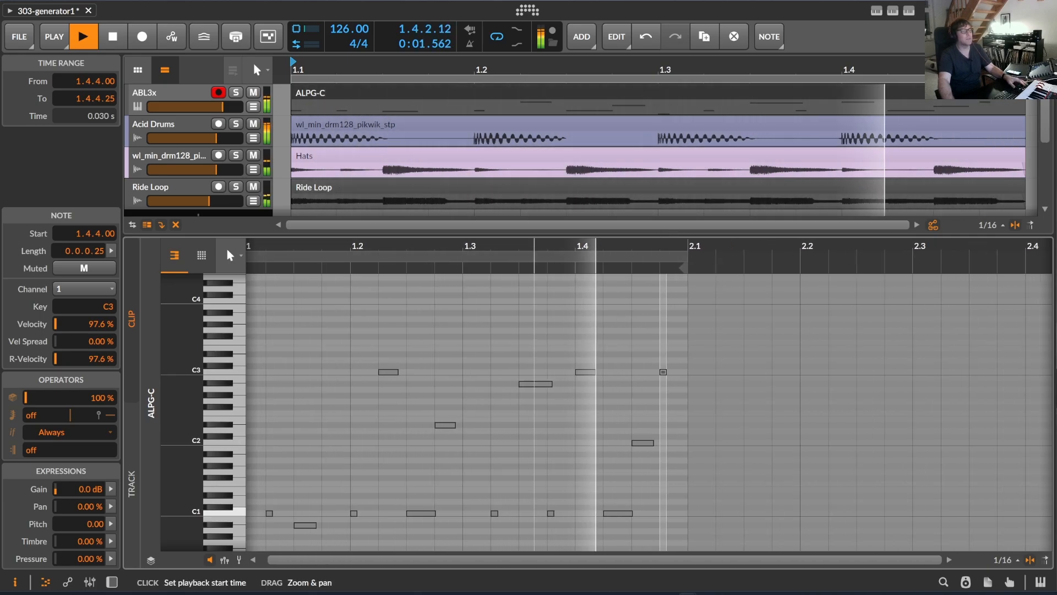
left_click(410, 212)
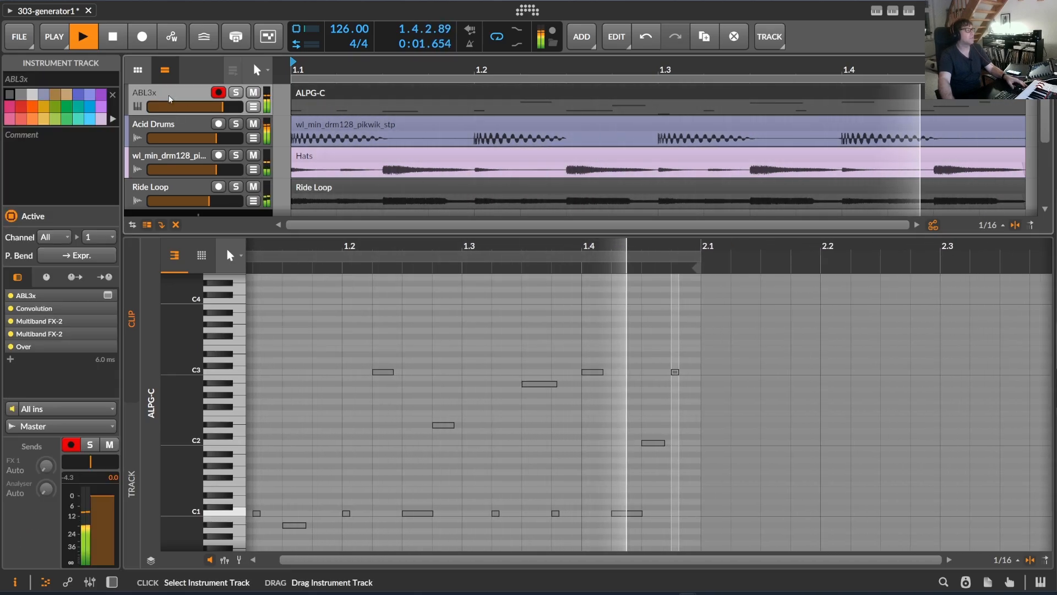
key("d")
left_click(193, 523)
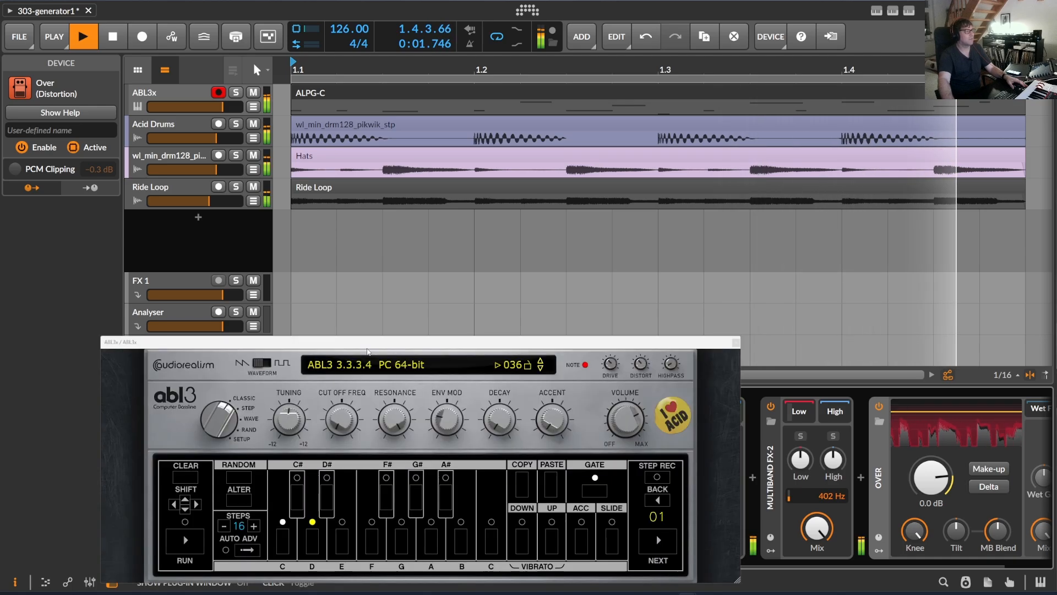
left_click_drag(350, 394, 370, 289)
left_click(113, 37)
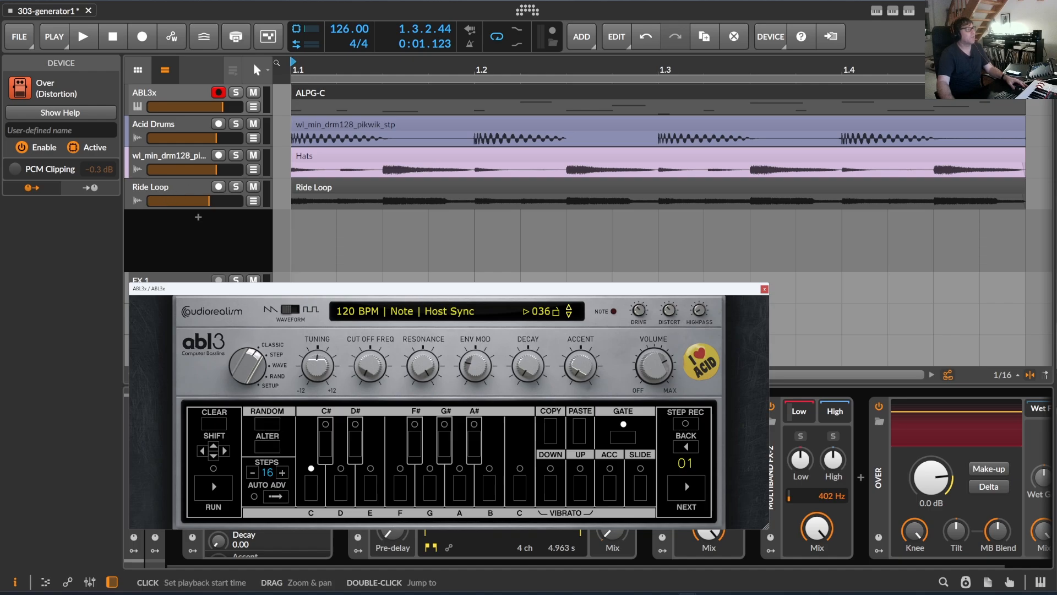
Step: Reopen the AcidLinePatternGenerator settings and look through the slide toggles and their statuses
left_click(893, 12)
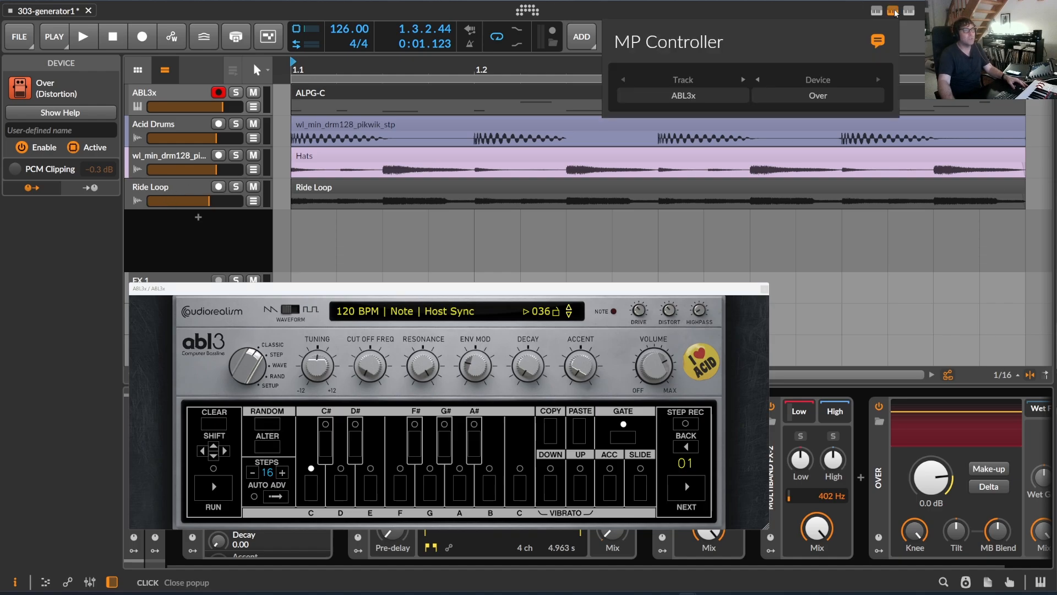
left_click(909, 11)
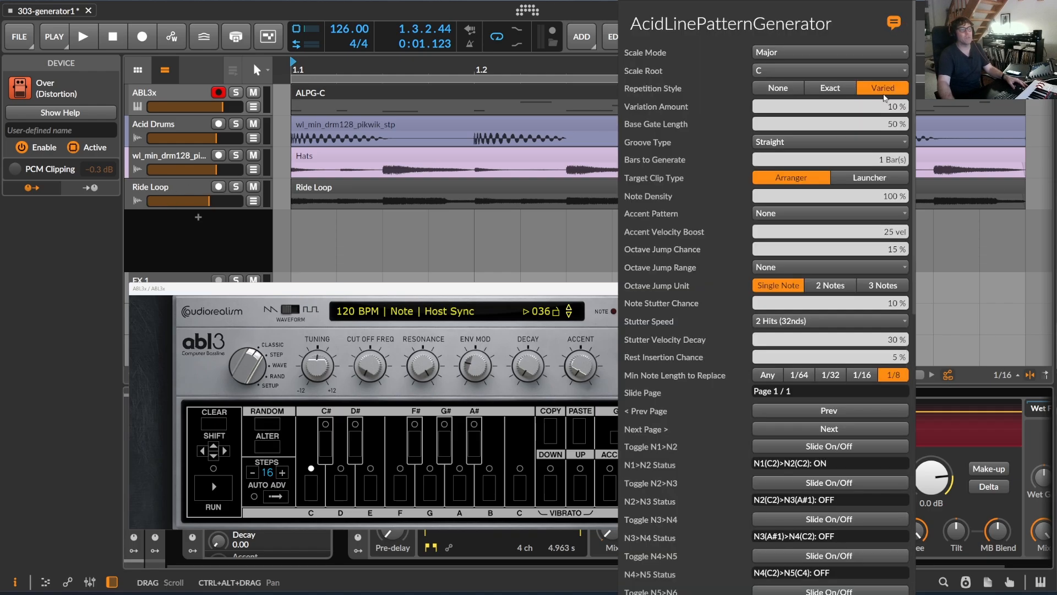
scroll(832, 324, "down", 10)
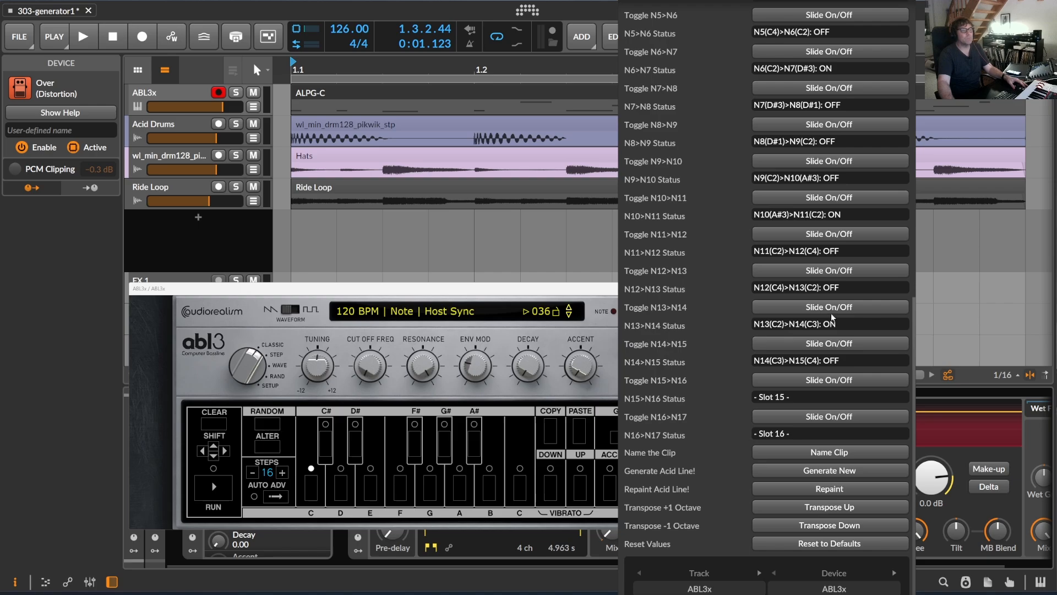
scroll(815, 231, "up", 1)
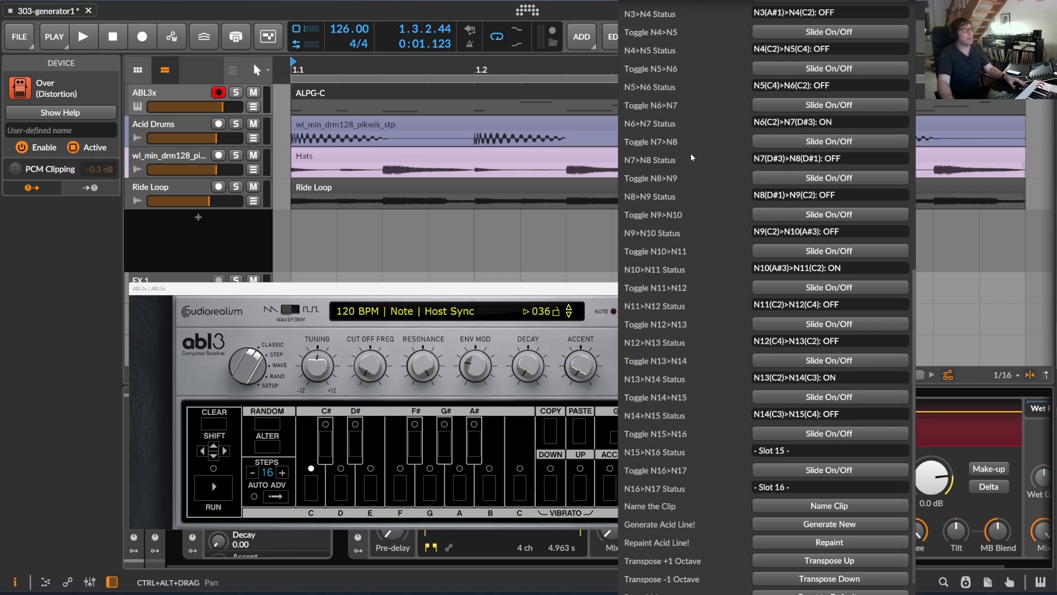
scroll(836, 359, "up", 3)
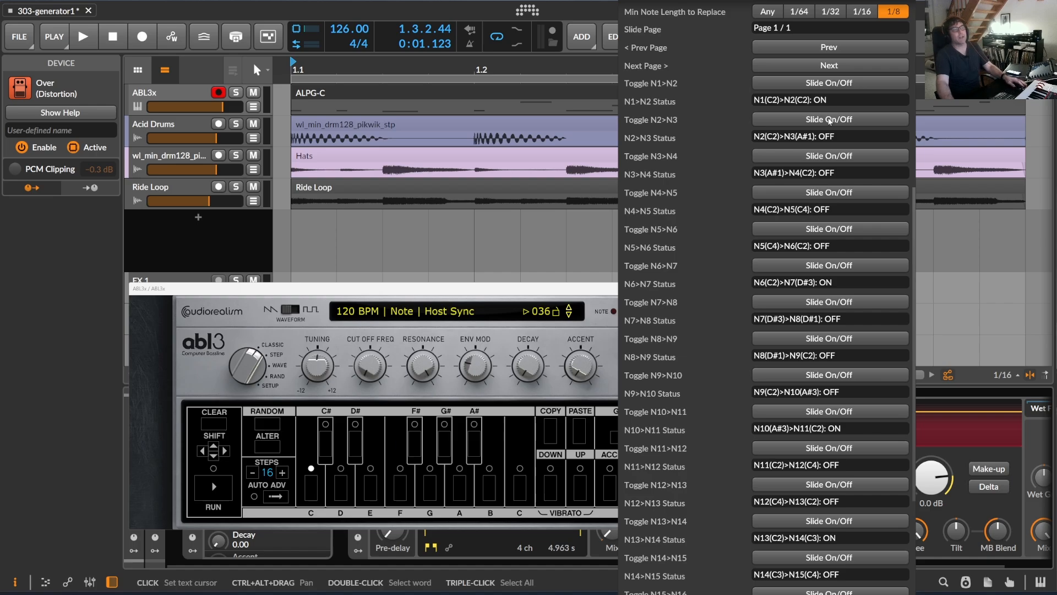
scroll(826, 209, "down", 4)
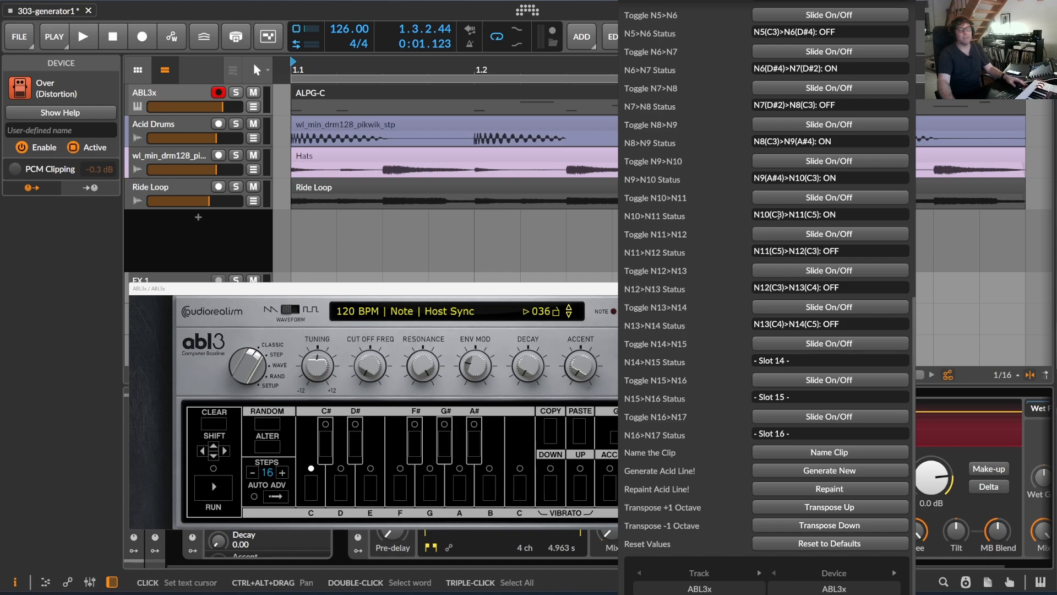
Step: Start playback and close the ABL3x synth window
left_click(84, 40)
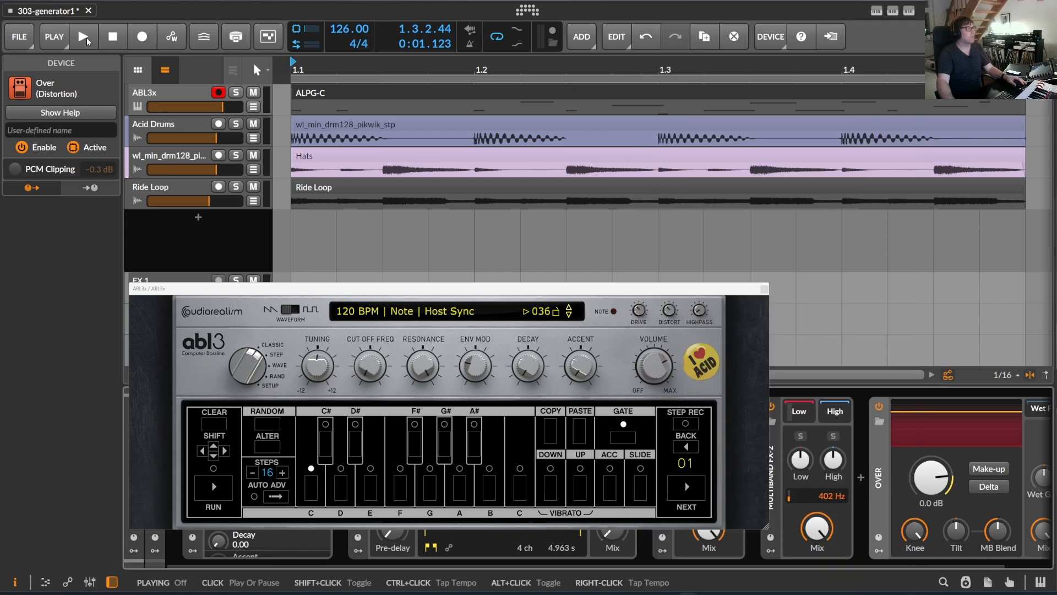
left_click(84, 41)
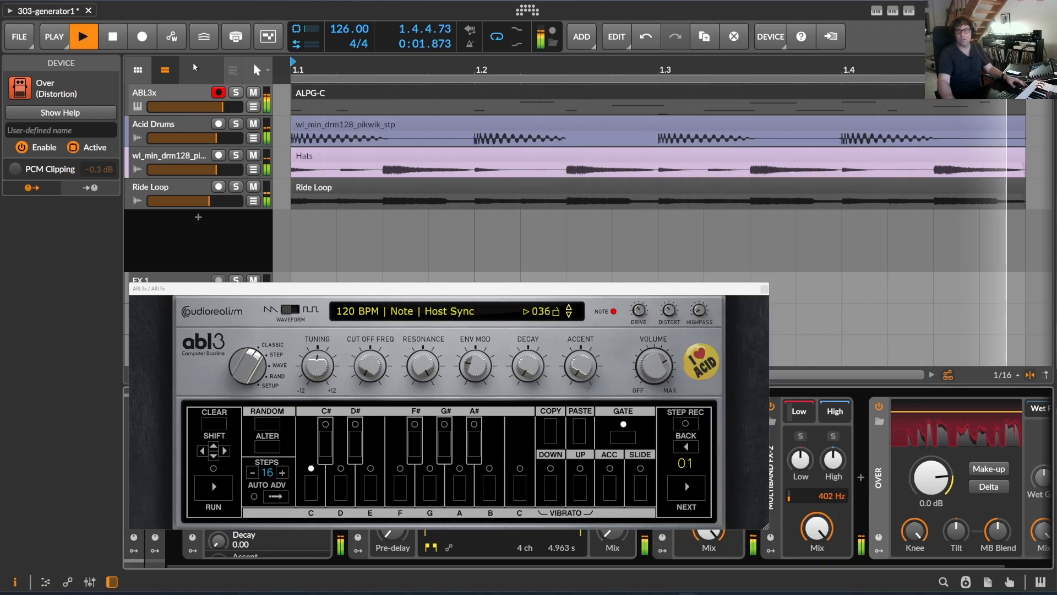
left_click(764, 289)
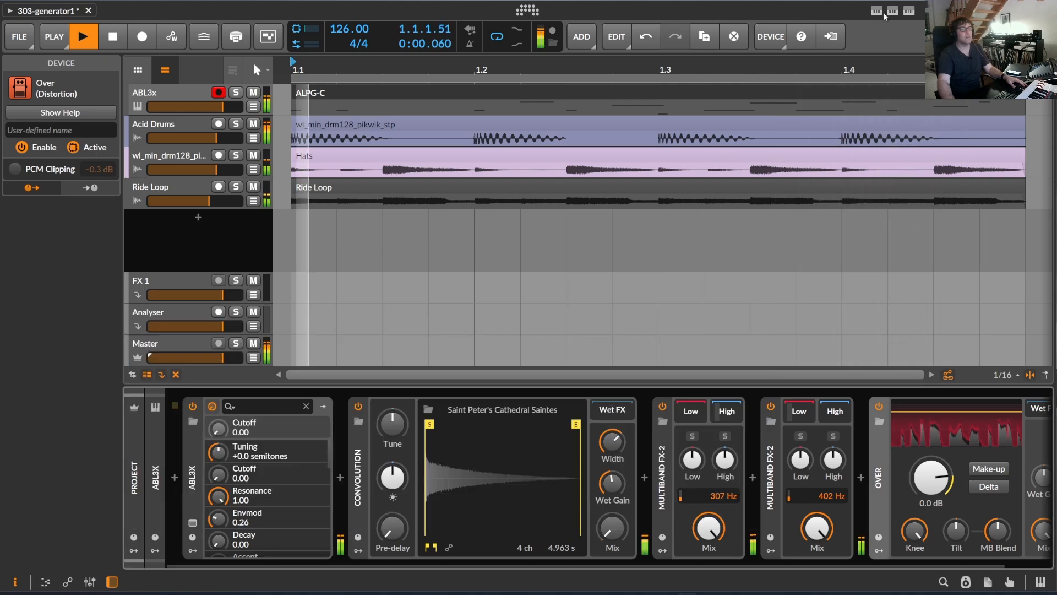
Step: Reopen the AcidLinePatternGenerator settings, transpose the acid line up one octave and back down two octaves, and stop playback
left_click(883, 12)
scroll(841, 483, "down", 10)
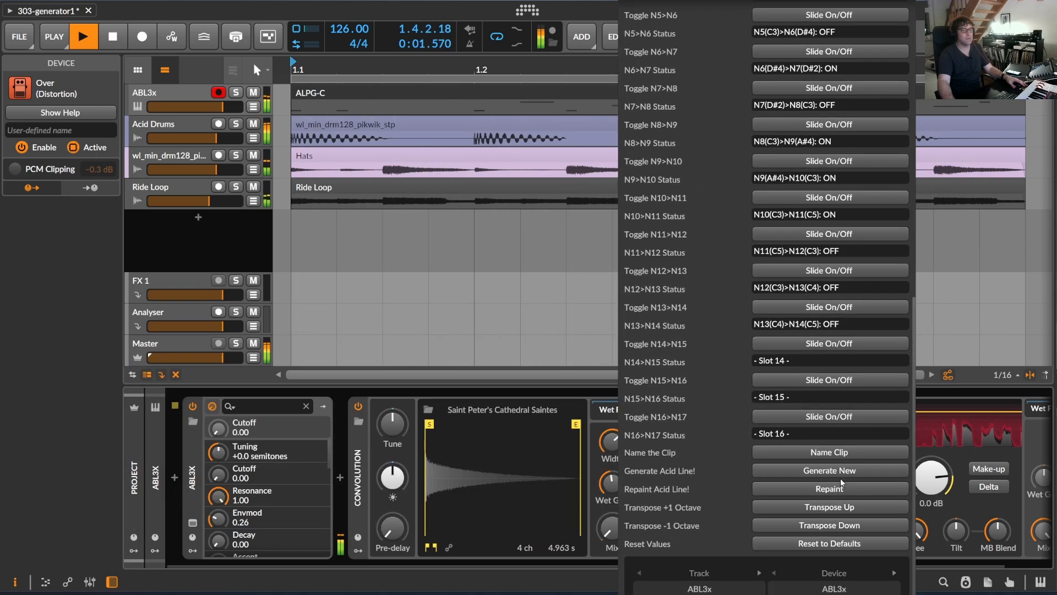
left_click(836, 507)
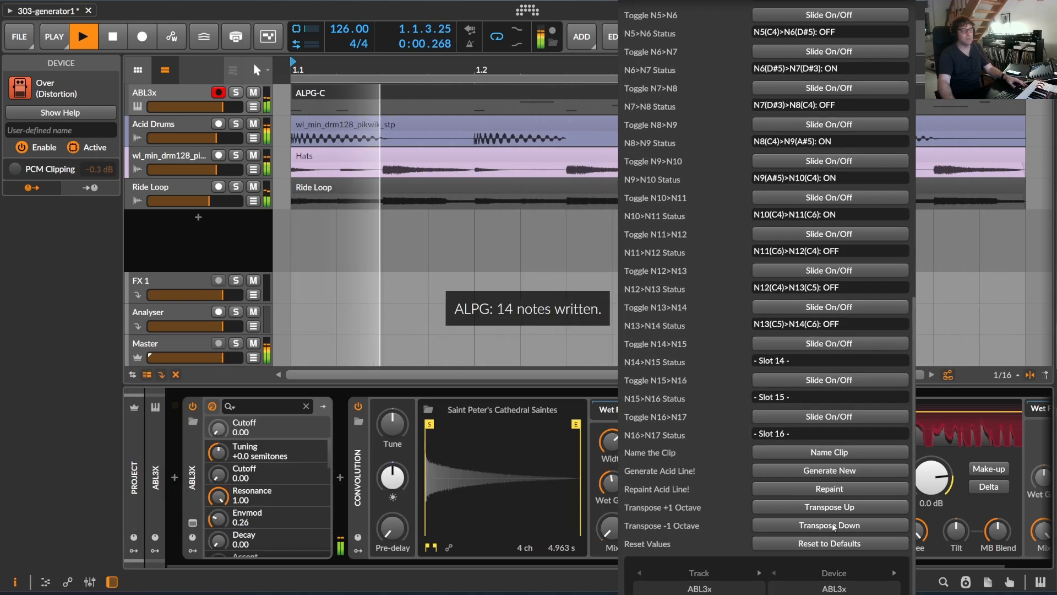
left_click(834, 527)
left_click(833, 526)
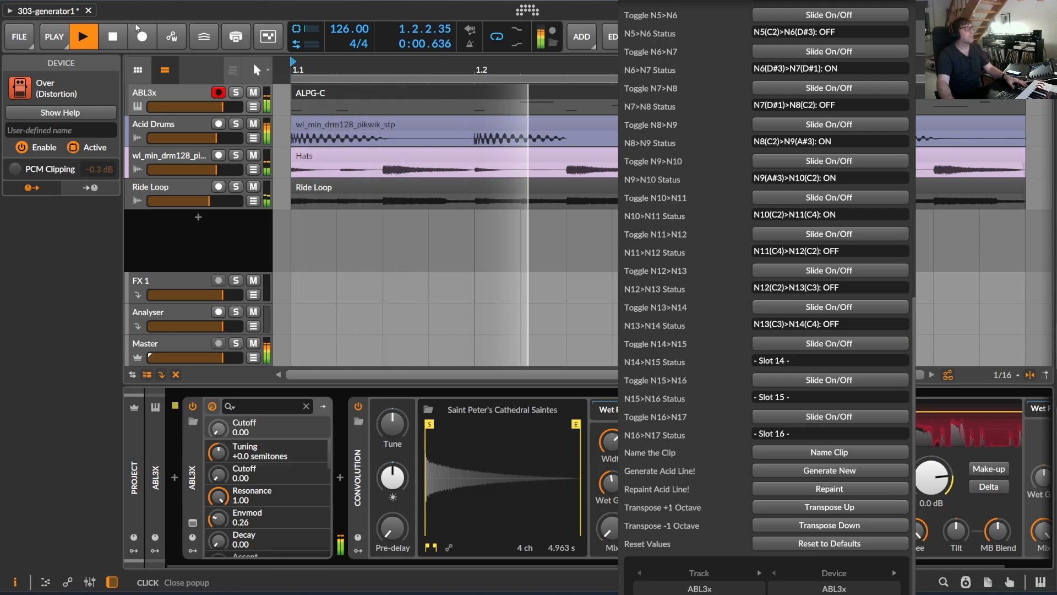
left_click(551, 233)
key("space")
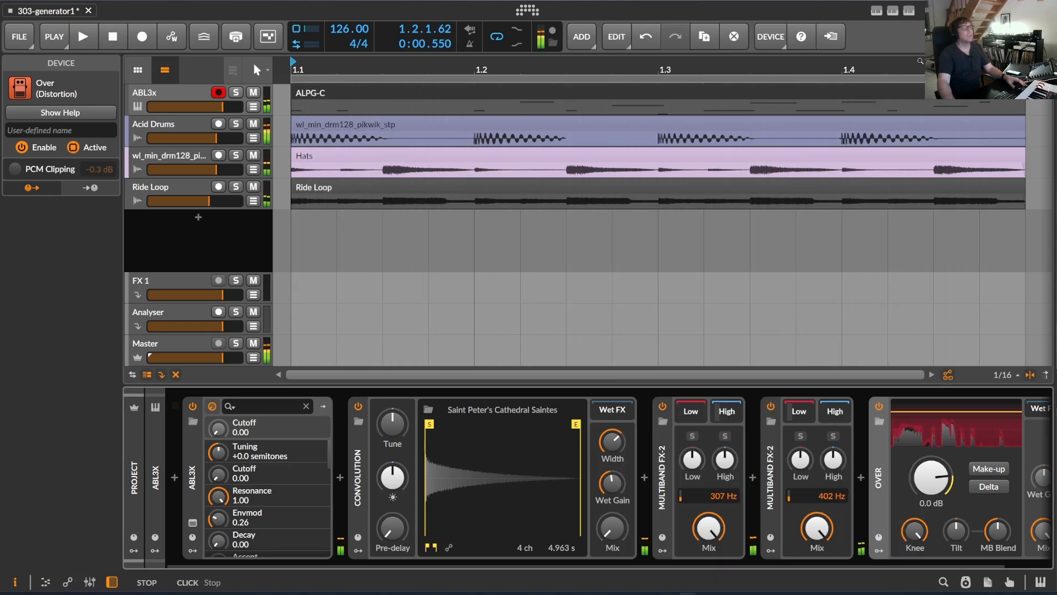
Step: Reopen the AcidLinePatternGenerator settings, set the Scale Root to F, and start playback
left_click(910, 14)
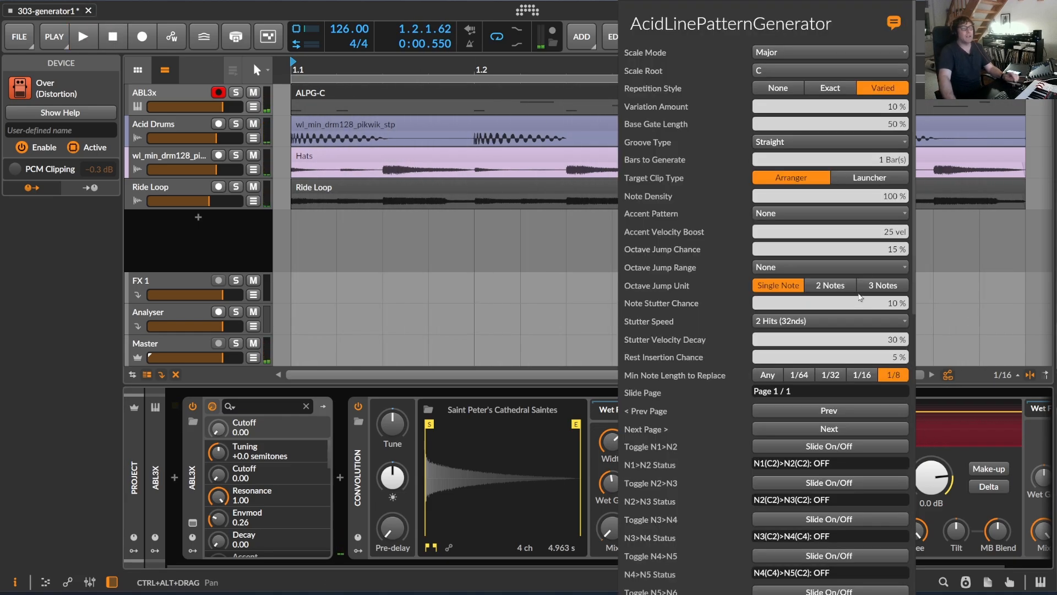
scroll(859, 298, "down", 10)
scroll(858, 300, "up", 8)
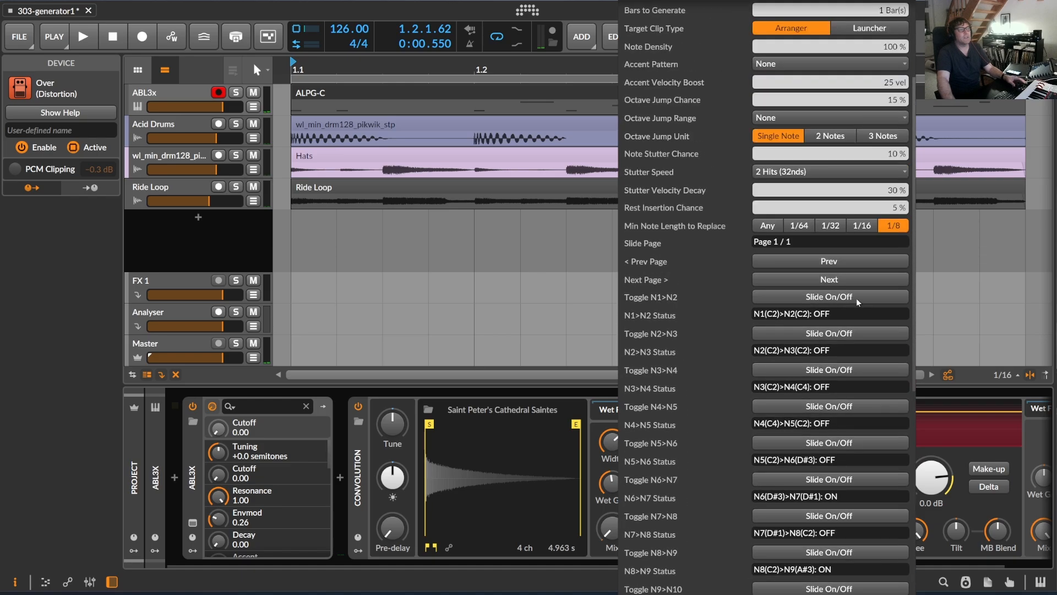
scroll(858, 301, "up", 3)
scroll(860, 302, "up", 1)
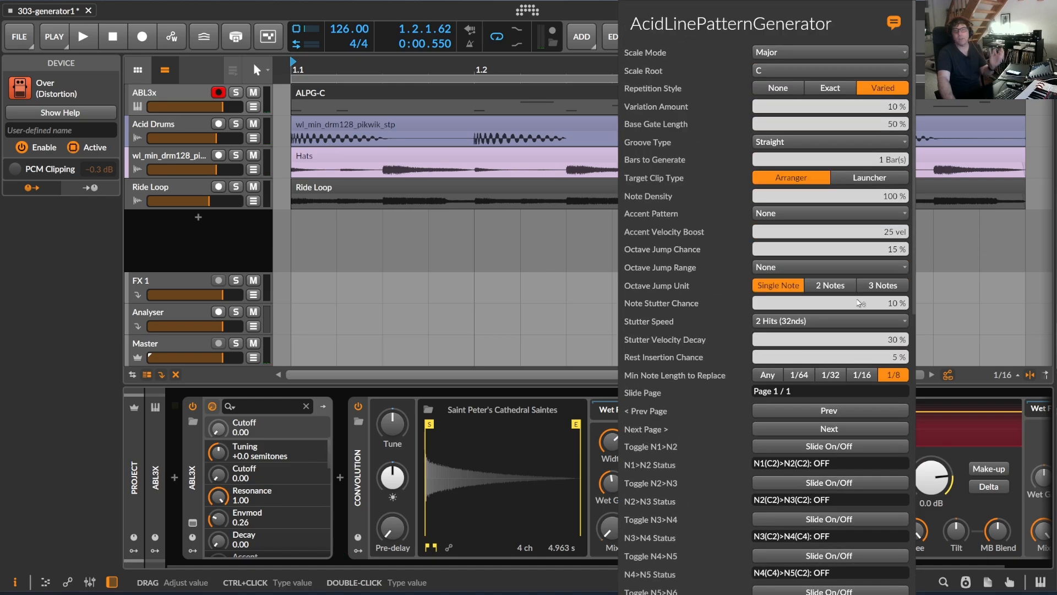
left_click(777, 70)
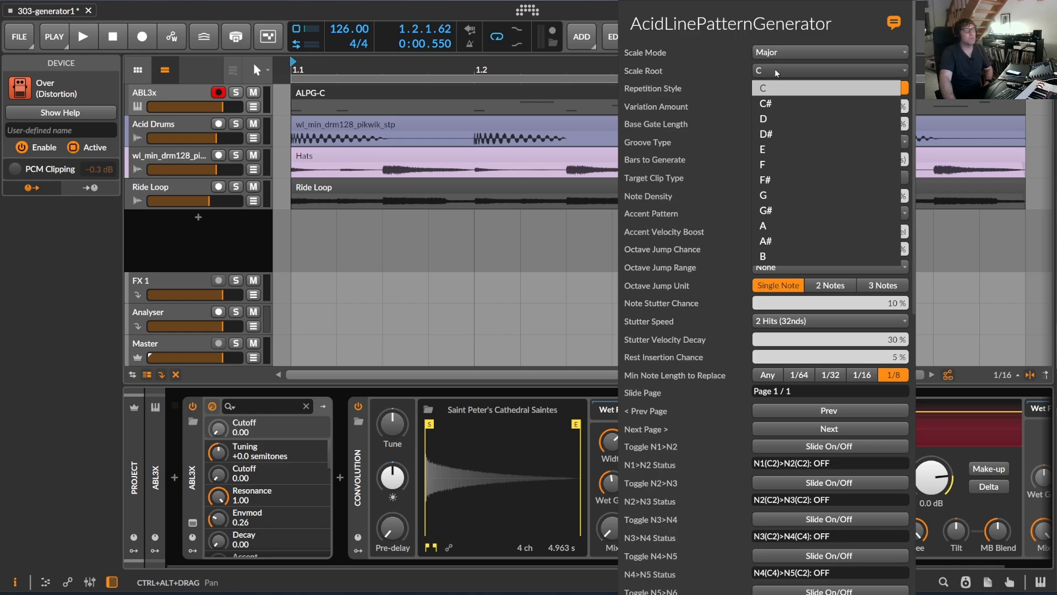
left_click(765, 165)
key("space")
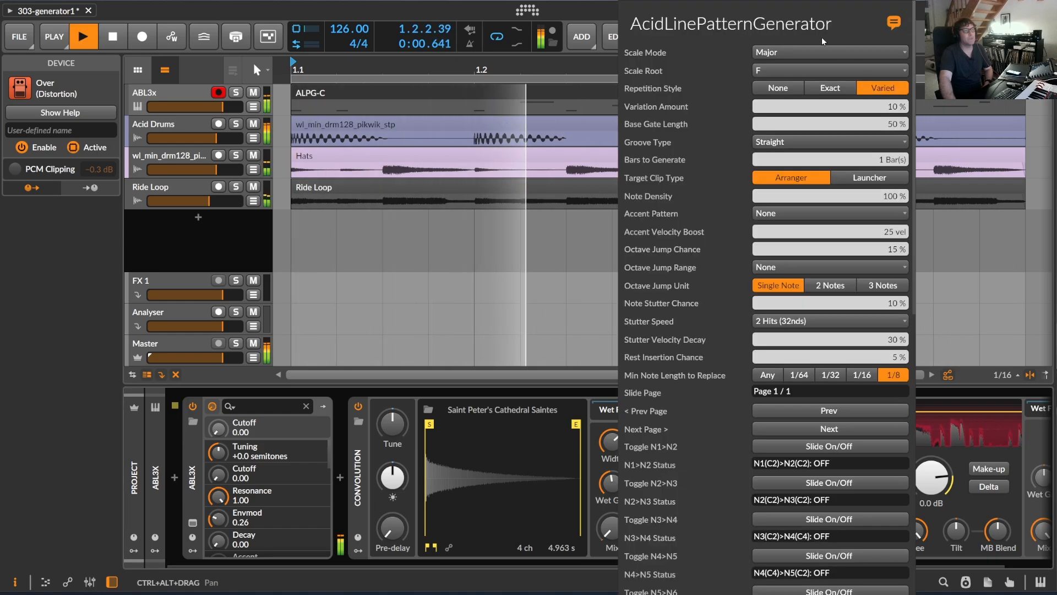
Step: Repaint the acid line with the F root and transpose it down one octave
scroll(826, 298, "down", 10)
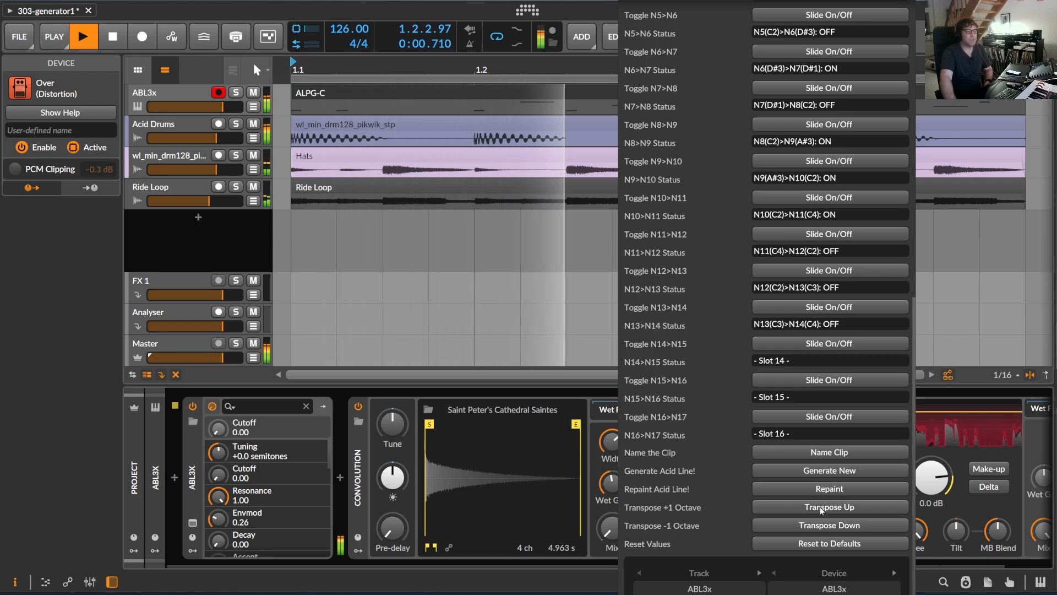
left_click(829, 490)
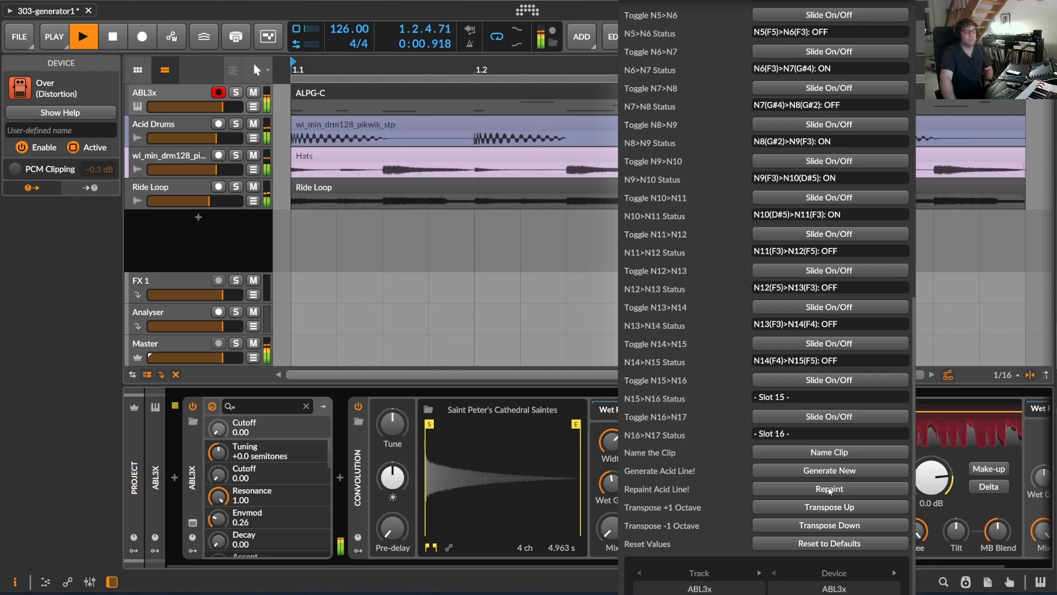
left_click(836, 527)
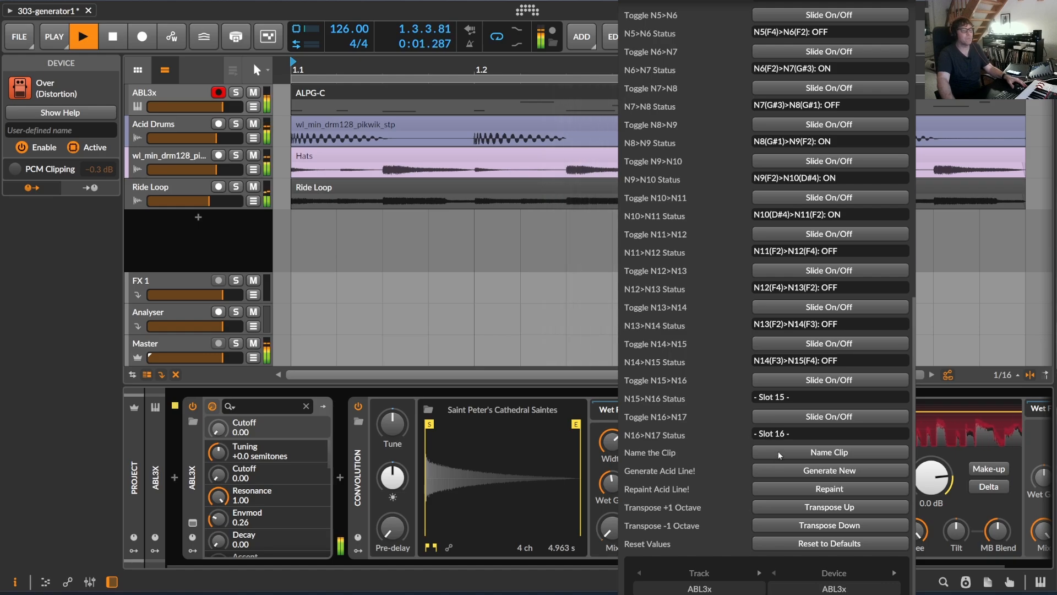
Step: Set the Note Density to 46 %, repaint the acid line, and stop playback
scroll(821, 189, "up", 10)
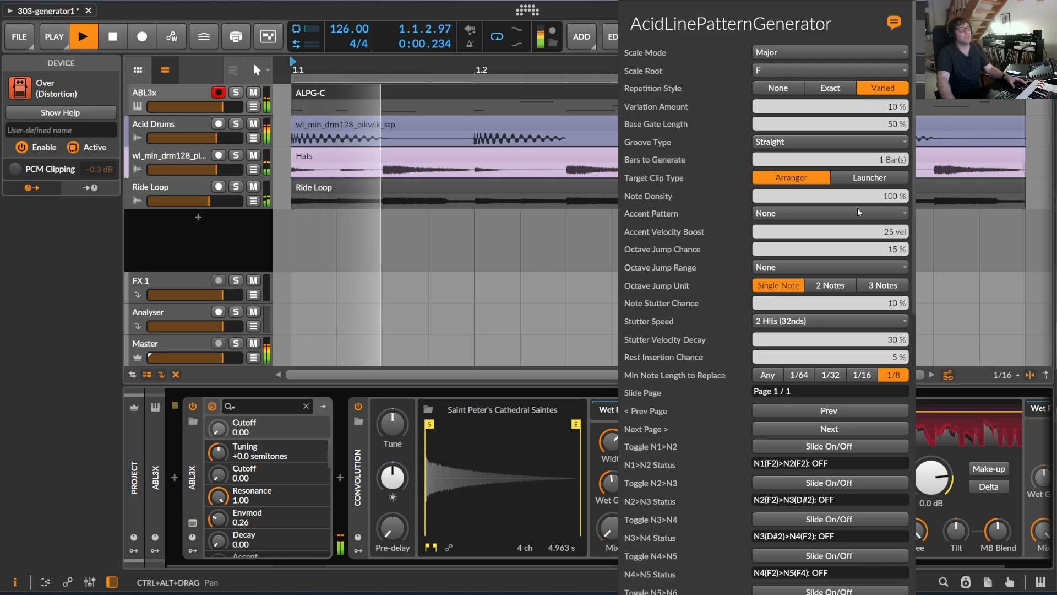
left_click_drag(857, 207, 847, 362)
scroll(842, 375, "down", 10)
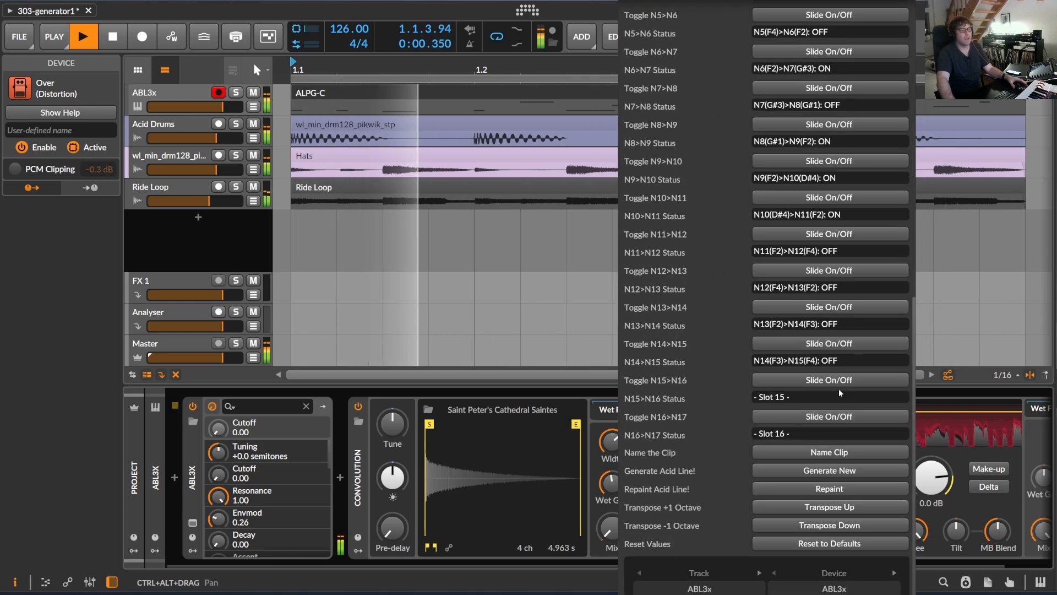
left_click(823, 487)
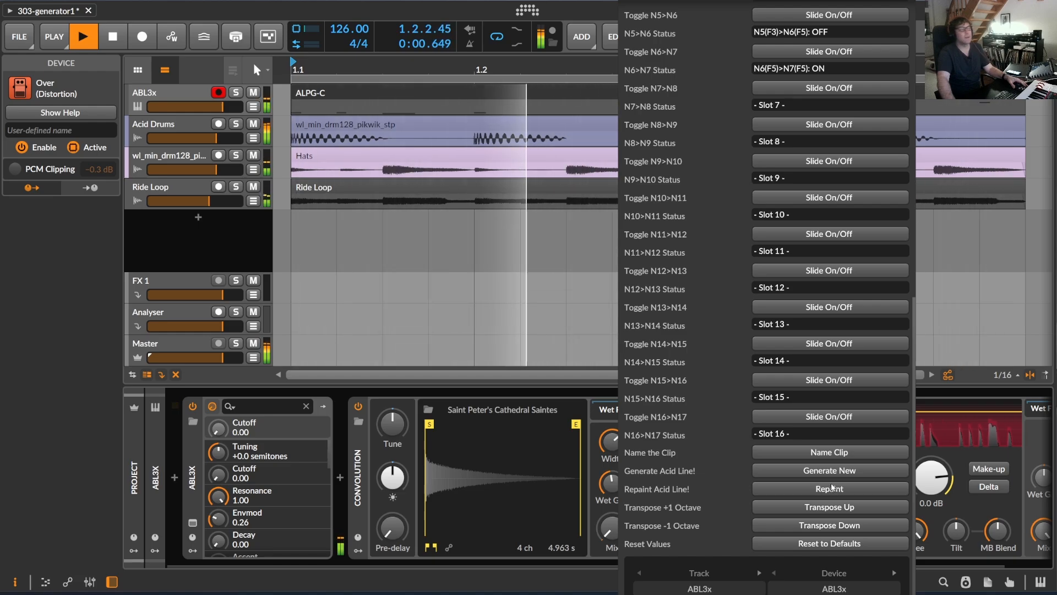
left_click(115, 37)
left_click(115, 38)
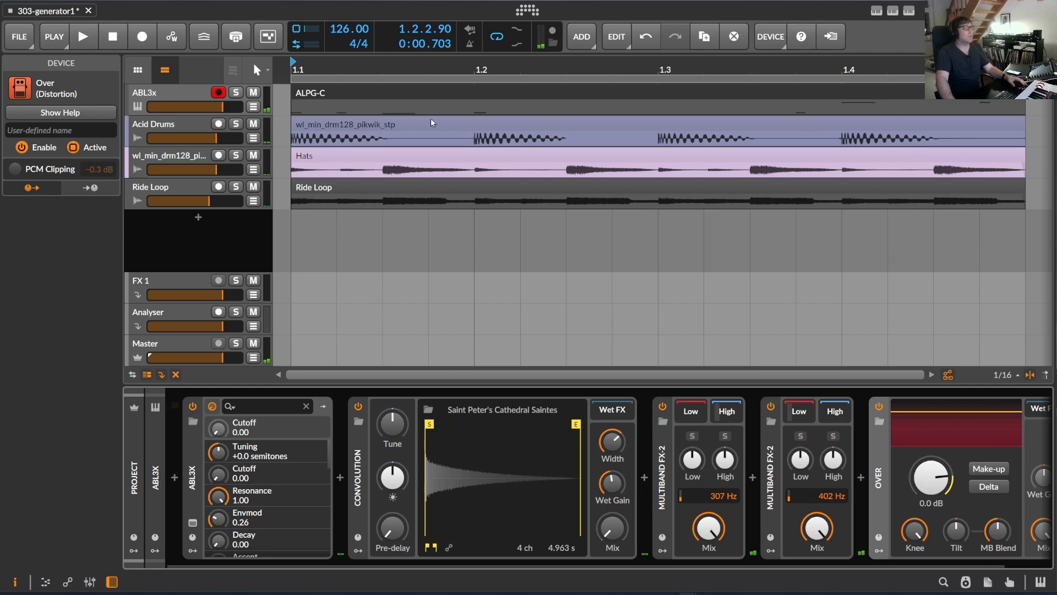
Step: Open the ALPG-C clip in the note editor, examine its notes, and shrink the editor to give the arranger more room
double_click(326, 94)
left_click_drag(629, 246, 634, 246)
scroll(535, 424, "down", 4)
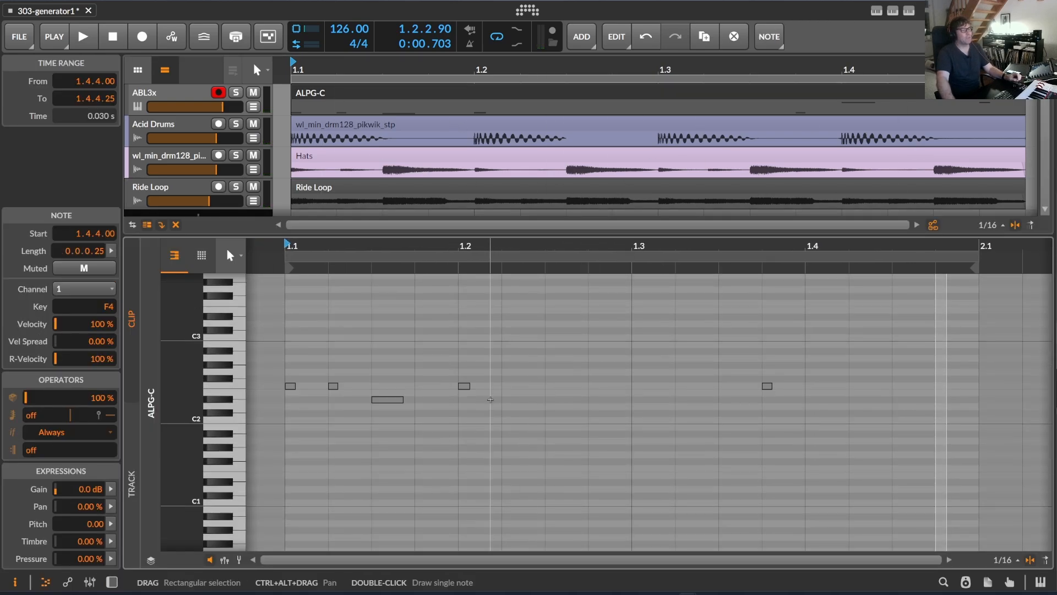
scroll(588, 405, "up", 2)
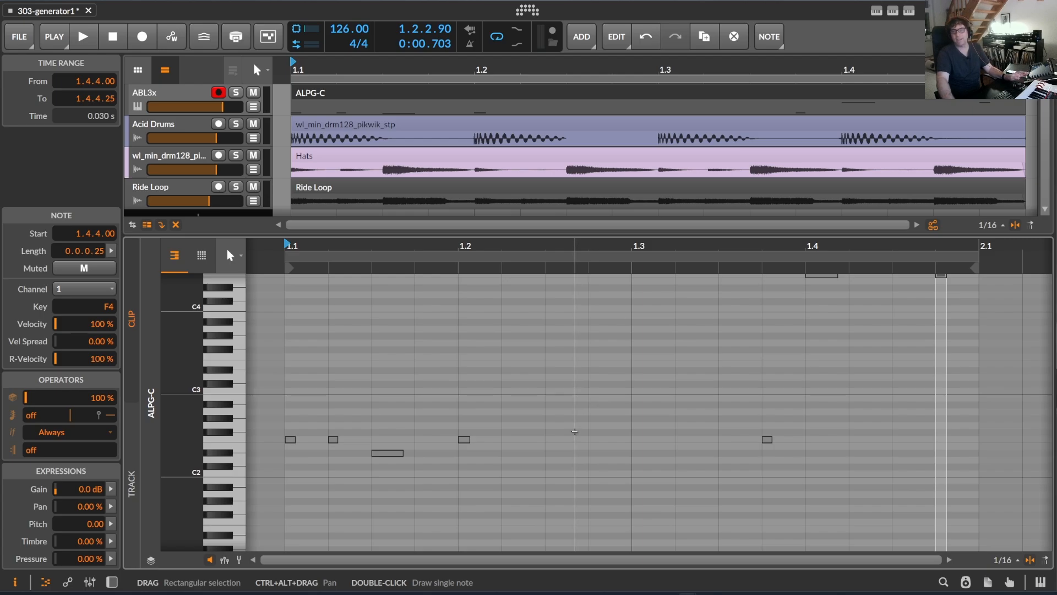
scroll(540, 456, "up", 2)
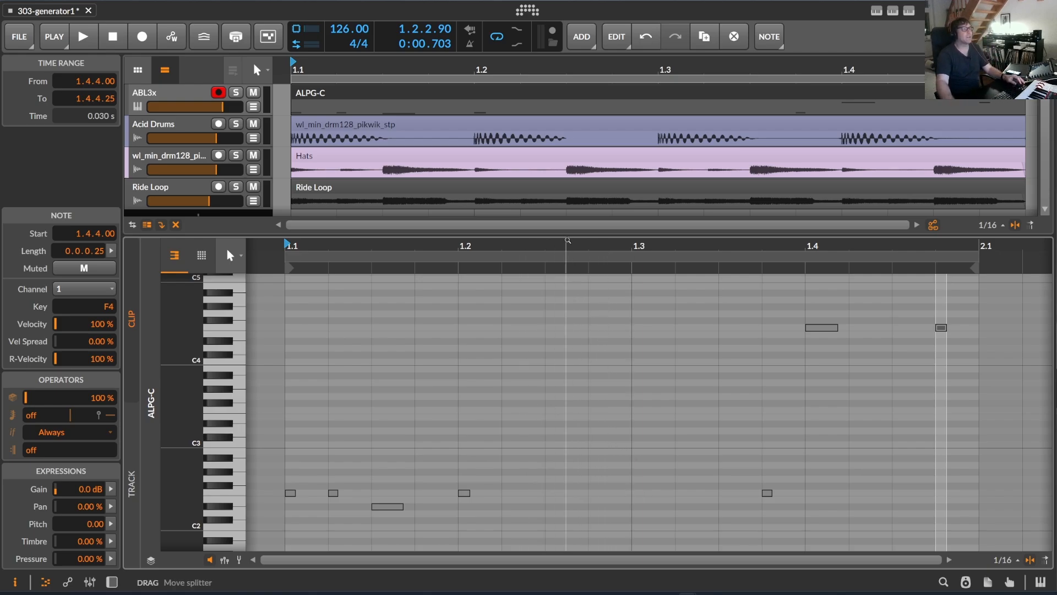
left_click_drag(568, 240, 567, 331)
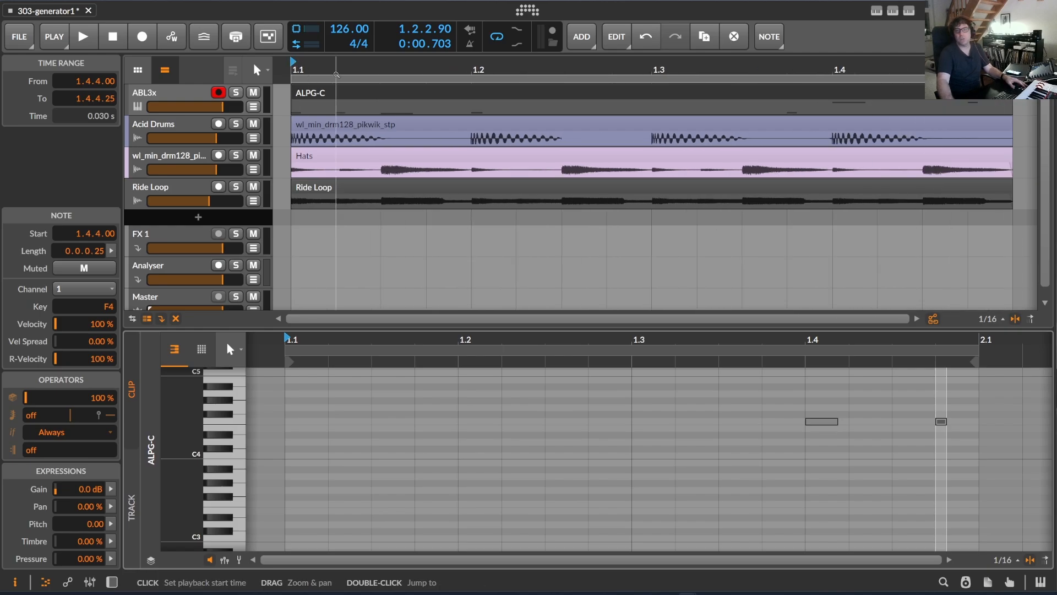
Step: Start playback, reopen the AcidLinePatternGenerator settings, and set the Scale Root to C
left_click(80, 38)
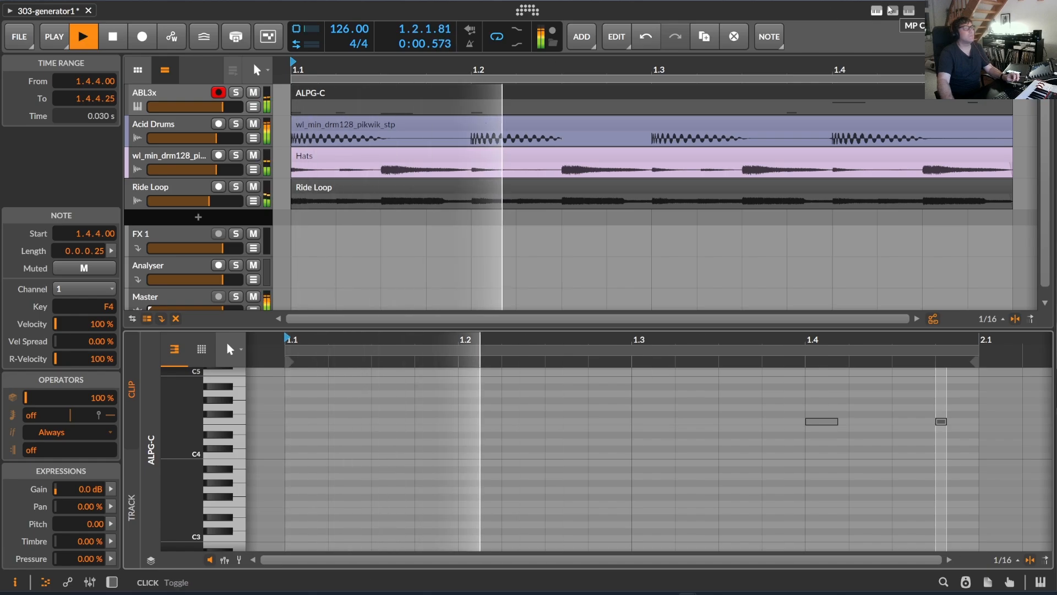
left_click(908, 12)
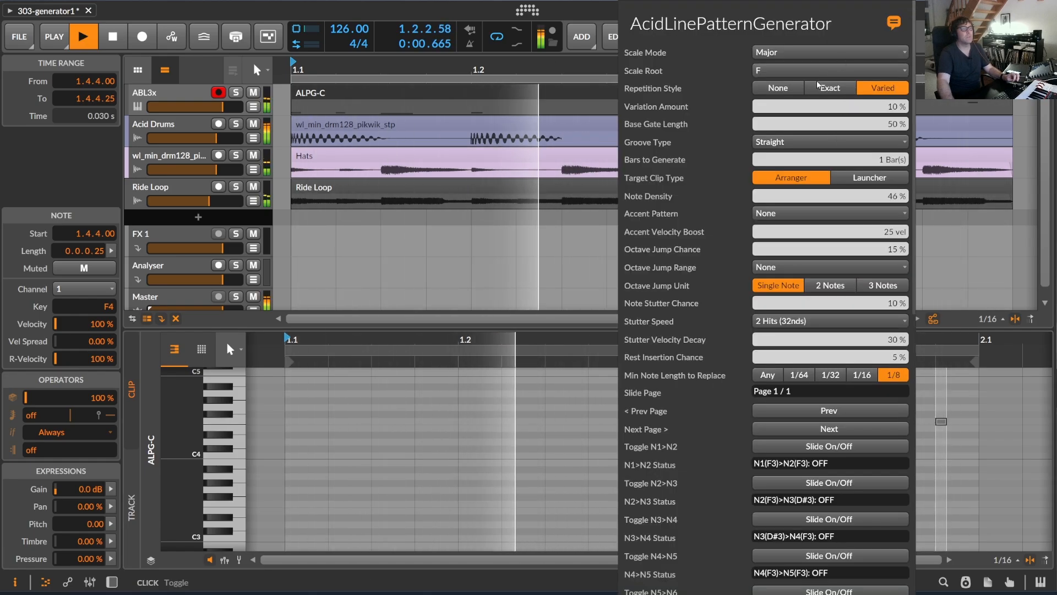
left_click(779, 71)
left_click(779, 88)
Step: Set the Variation Amount to 44 % and generate a new acid line
scroll(814, 202, "down", 10)
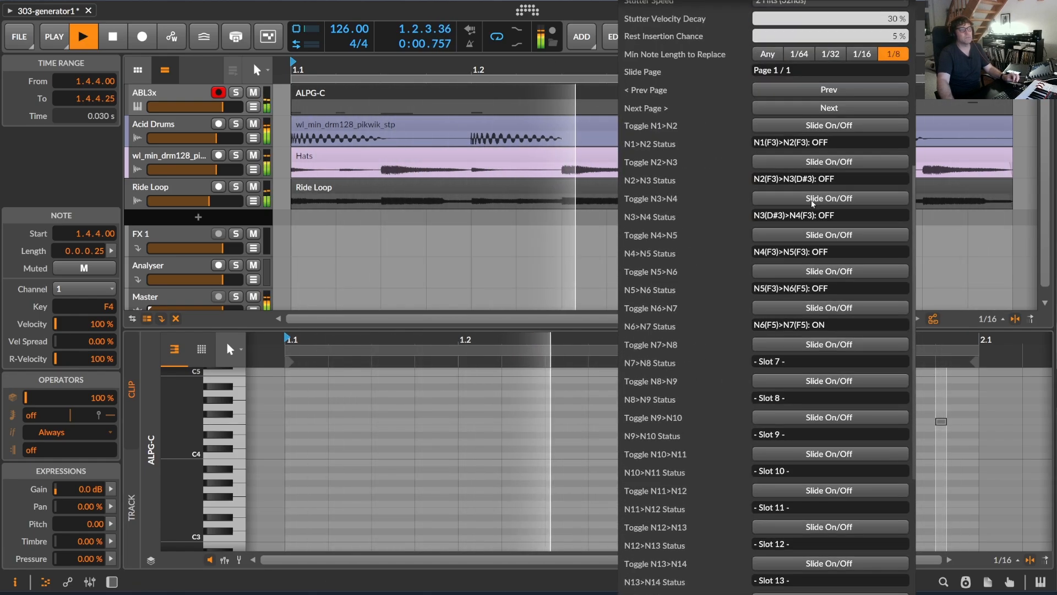
scroll(814, 202, "up", 7)
scroll(814, 202, "up", 3)
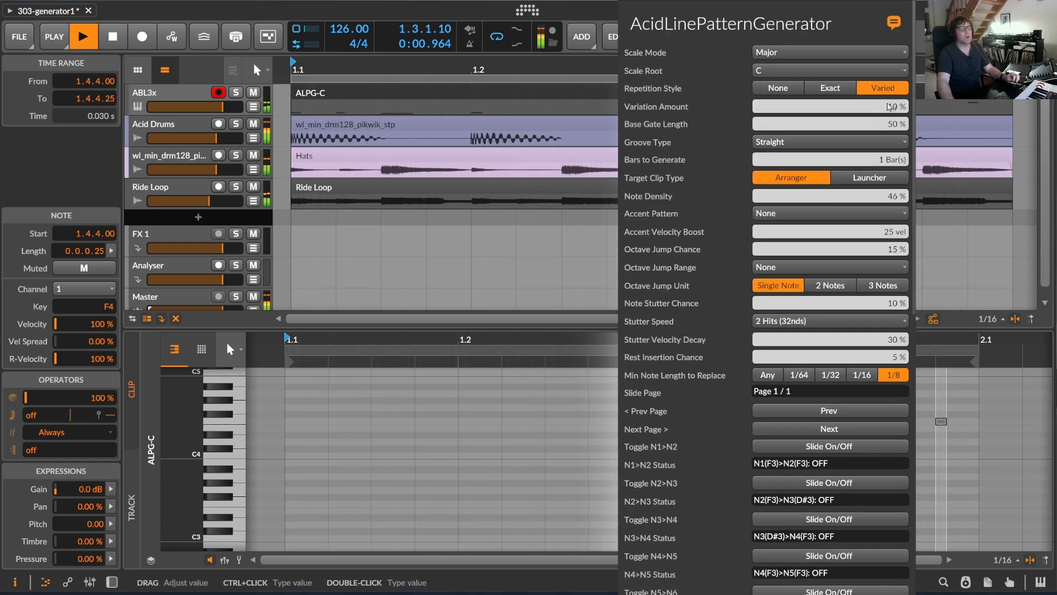
left_click_drag(858, 110, 858, 77)
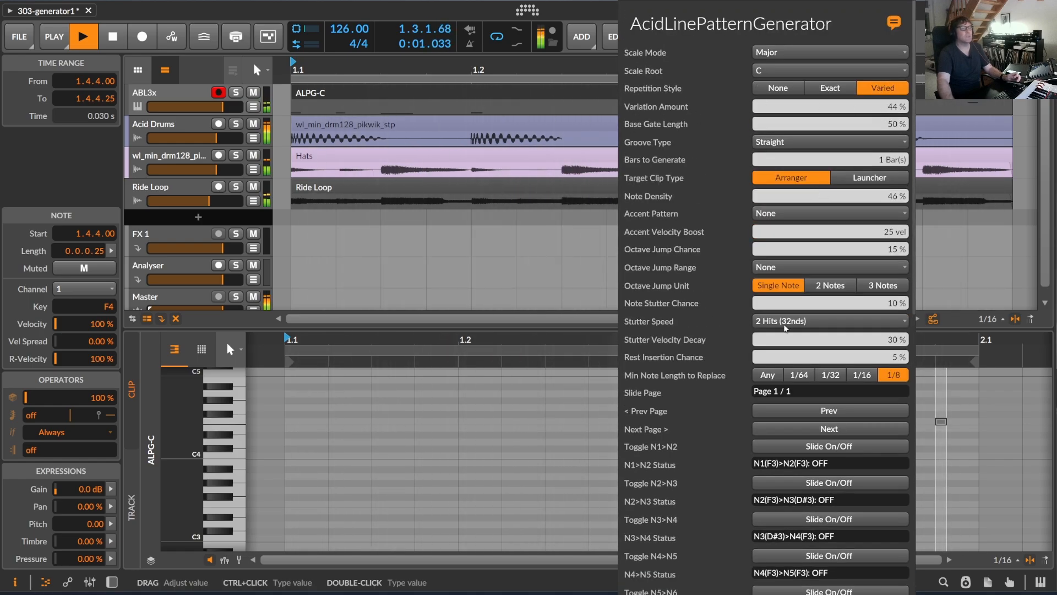
scroll(793, 342, "down", 10)
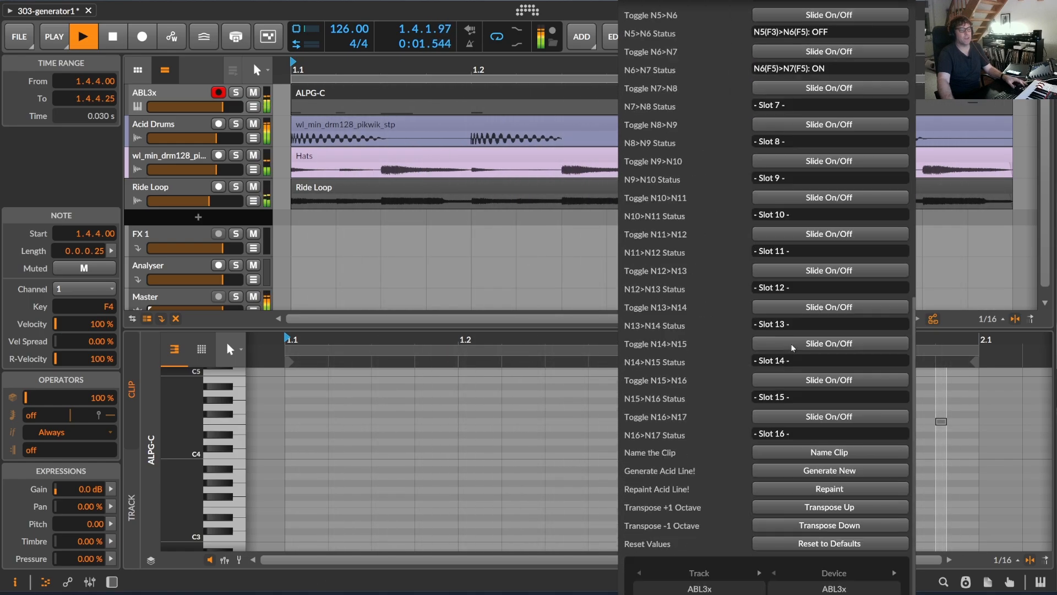
left_click(835, 472)
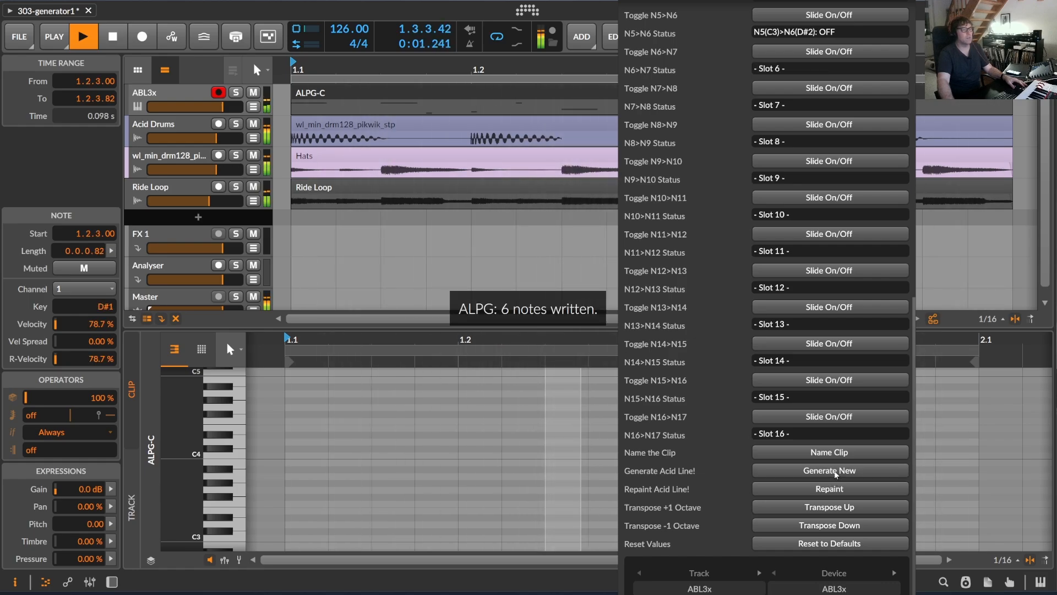
Step: Set the Note Density to 100 %, repaint the acid line, and generate another new one
scroll(806, 264, "up", 10)
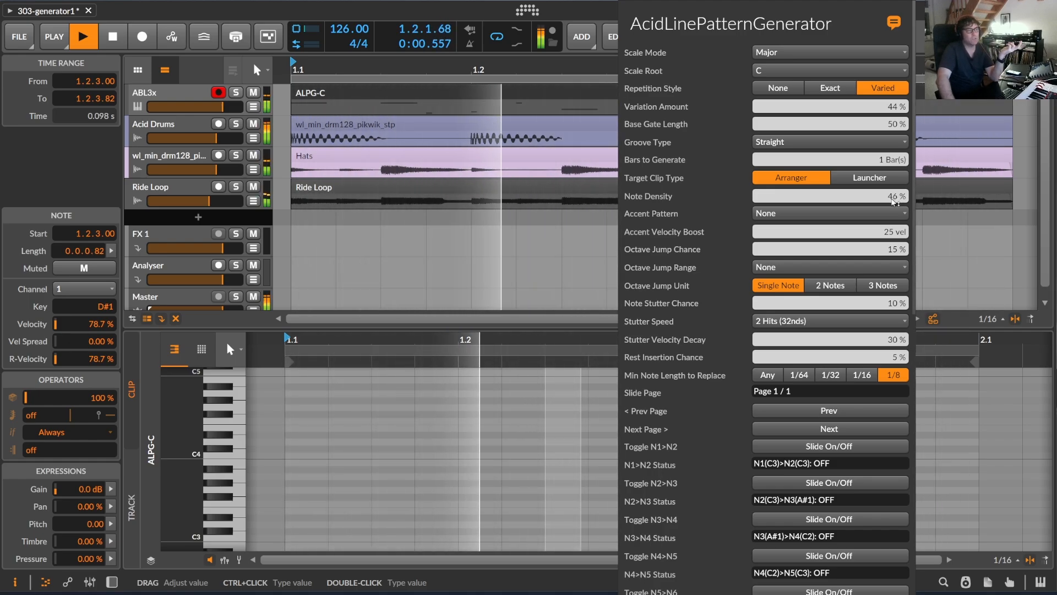
left_click_drag(893, 198, 894, 146)
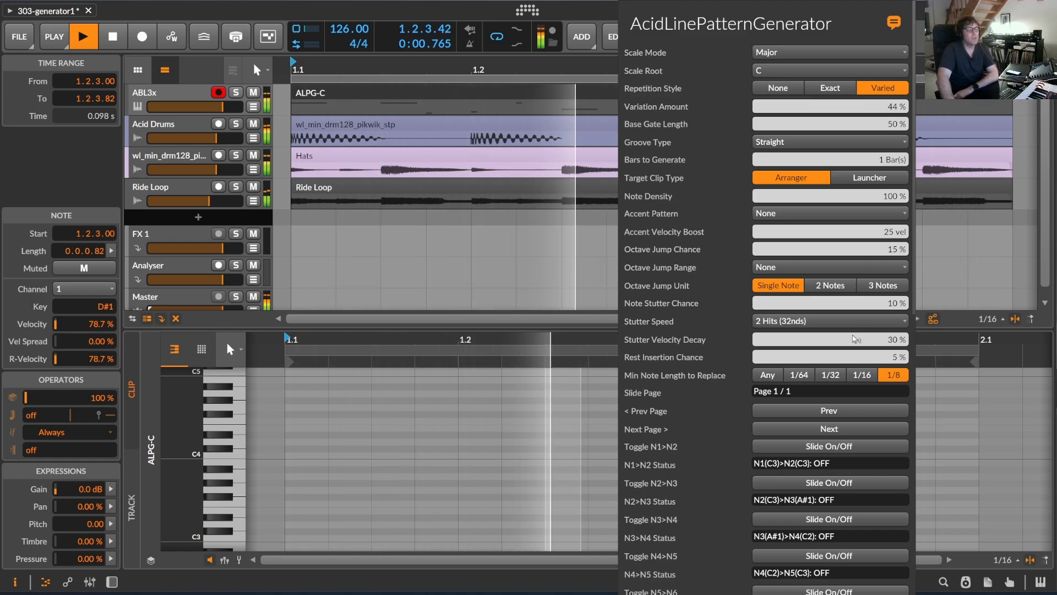
scroll(811, 529, "down", 10)
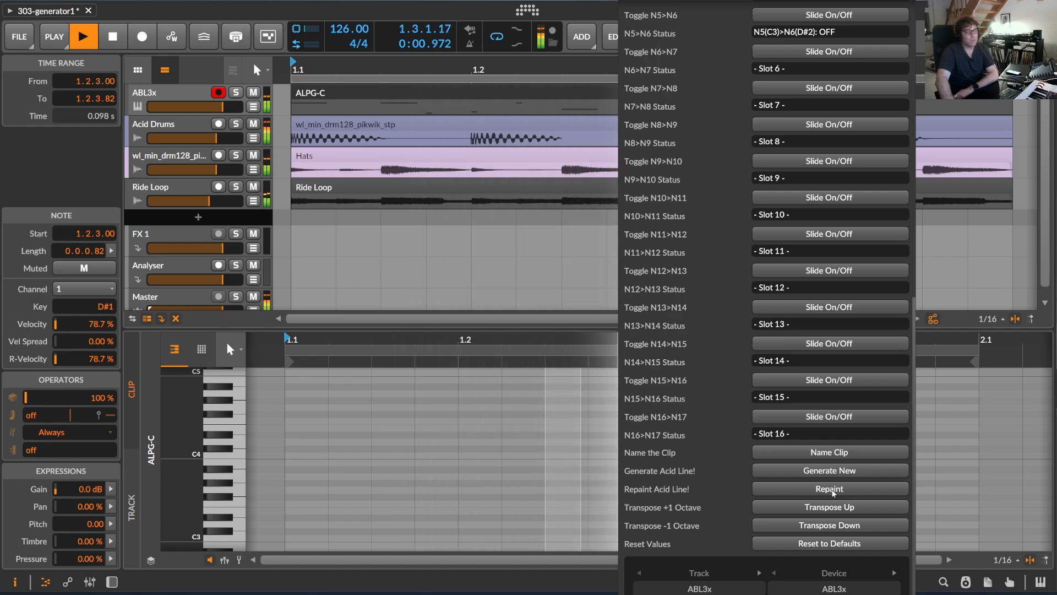
left_click(834, 489)
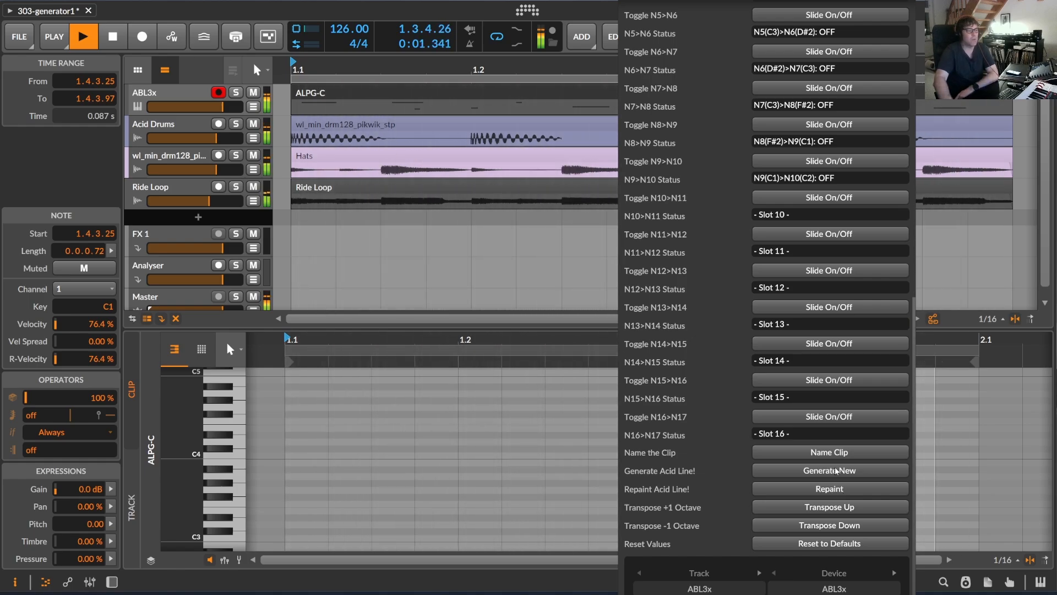
left_click(838, 471)
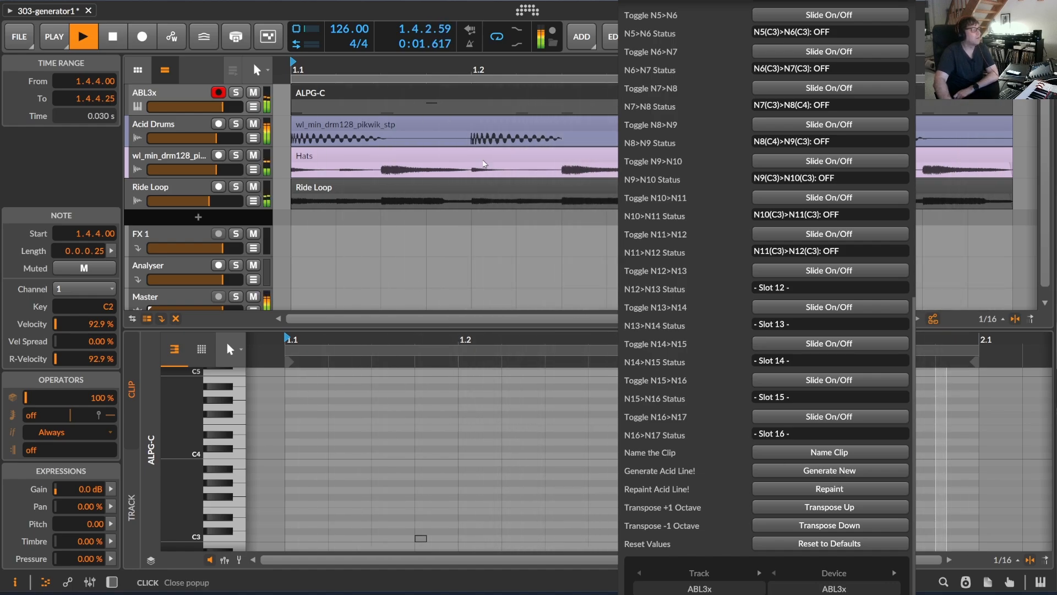
Step: Close the script settings, show the ALPG-C notes, and enlarge the note editor
left_click(427, 94)
scroll(529, 440, "down", 4)
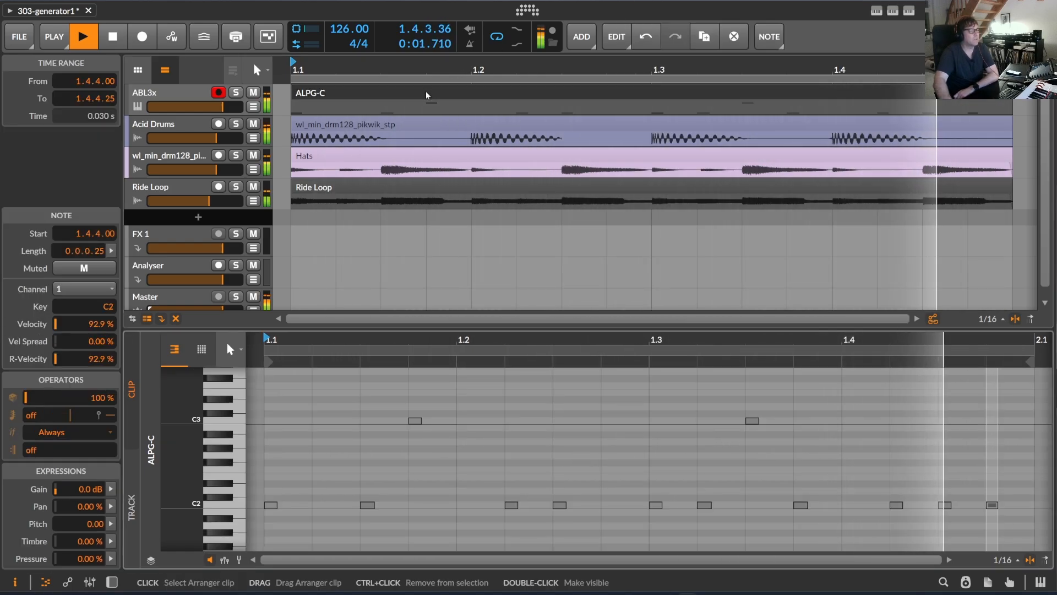
left_click_drag(525, 326, 527, 211)
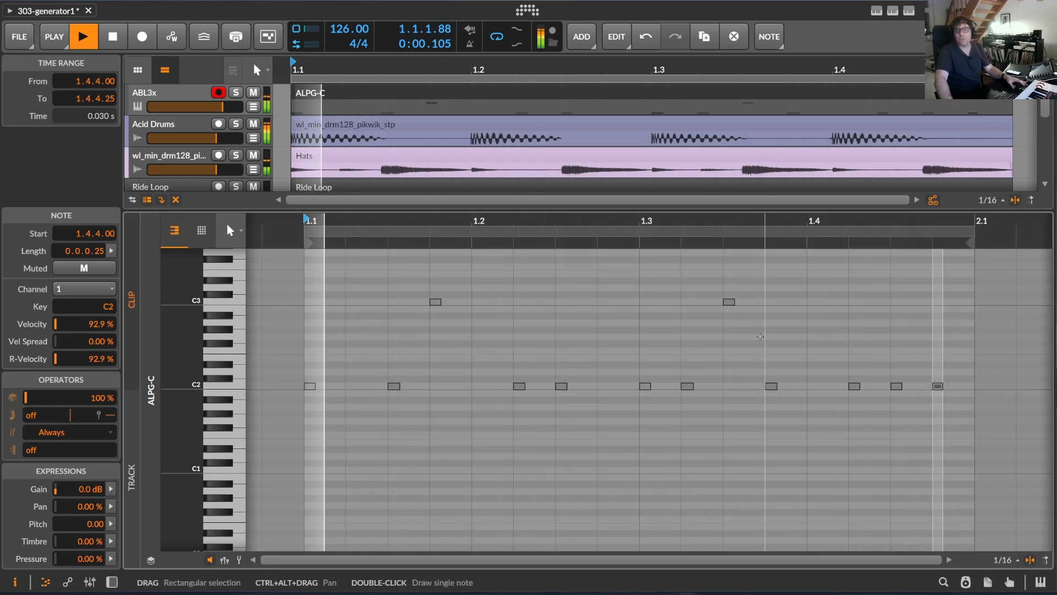
Step: Reopen the AcidLinePatternGenerator settings and transpose the acid line down one octave
left_click(892, 11)
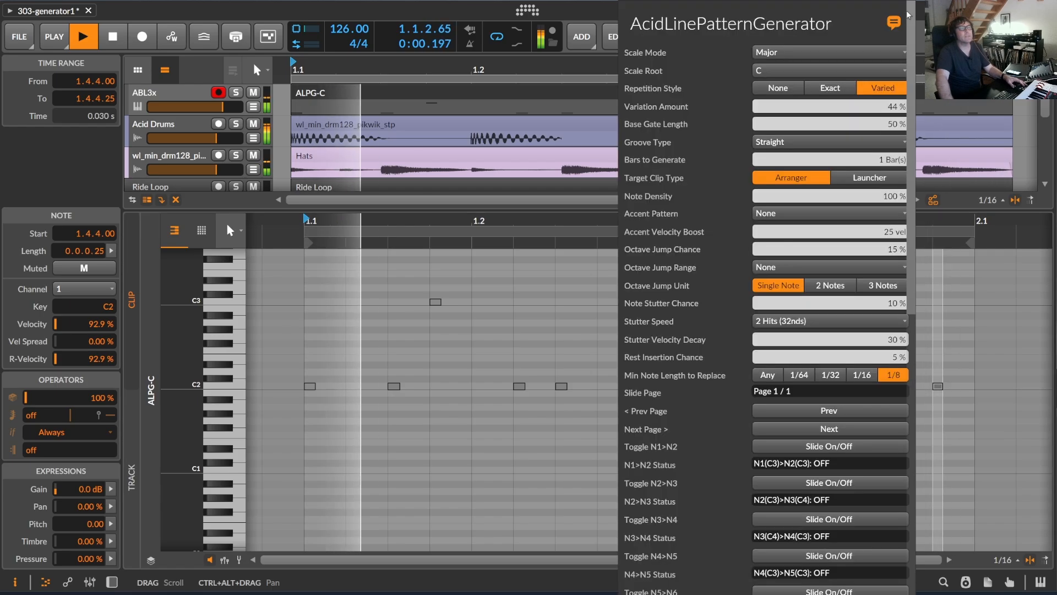
scroll(831, 384, "down", 10)
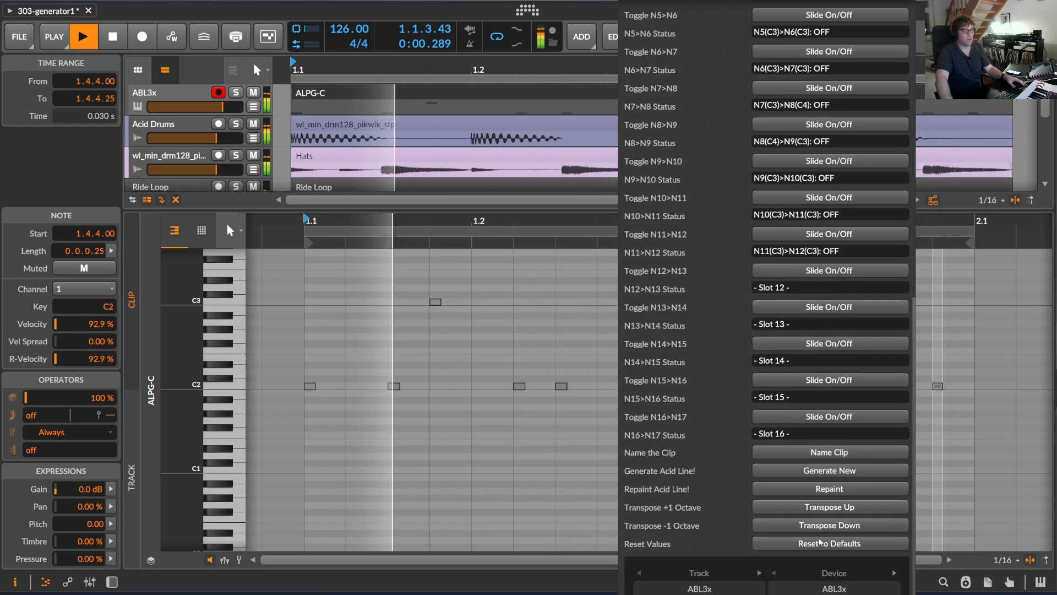
left_click(821, 525)
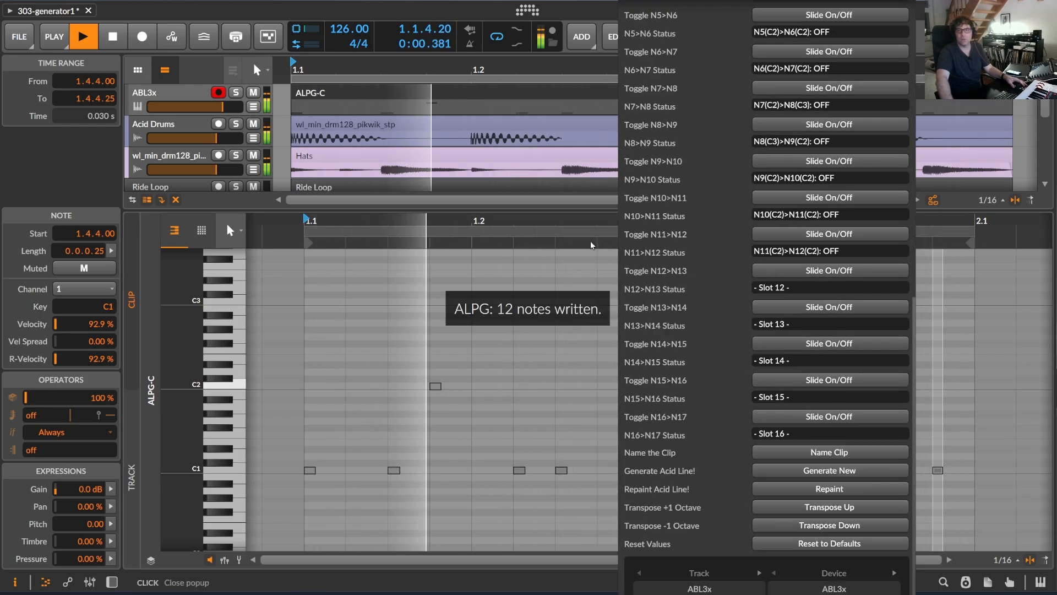
Step: Turn on the slides N2>N3, N5>N6 and N10>N11 for the acid line
scroll(811, 333, "up", 5)
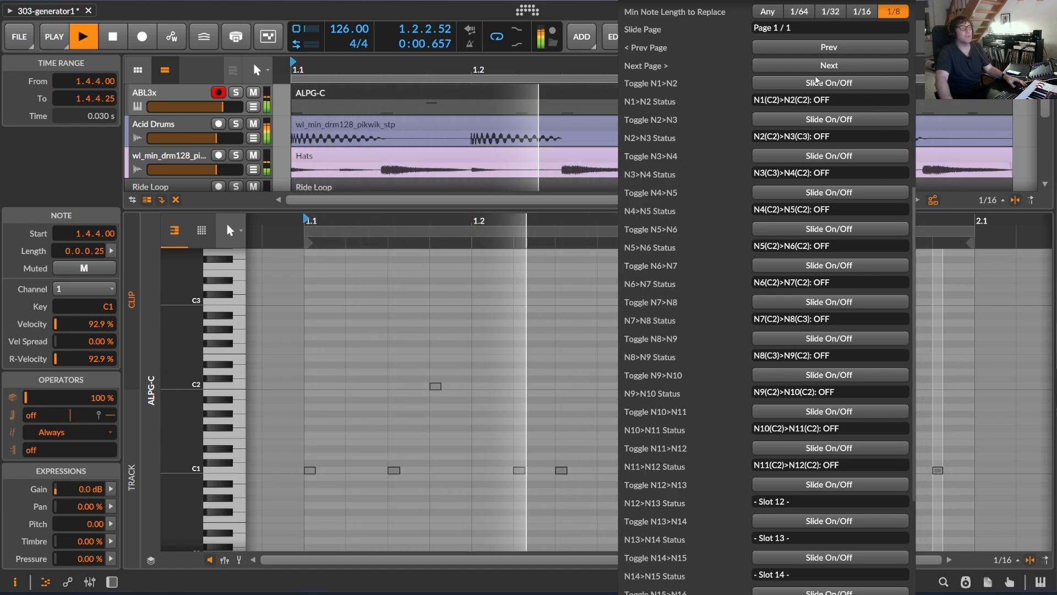
left_click(842, 157)
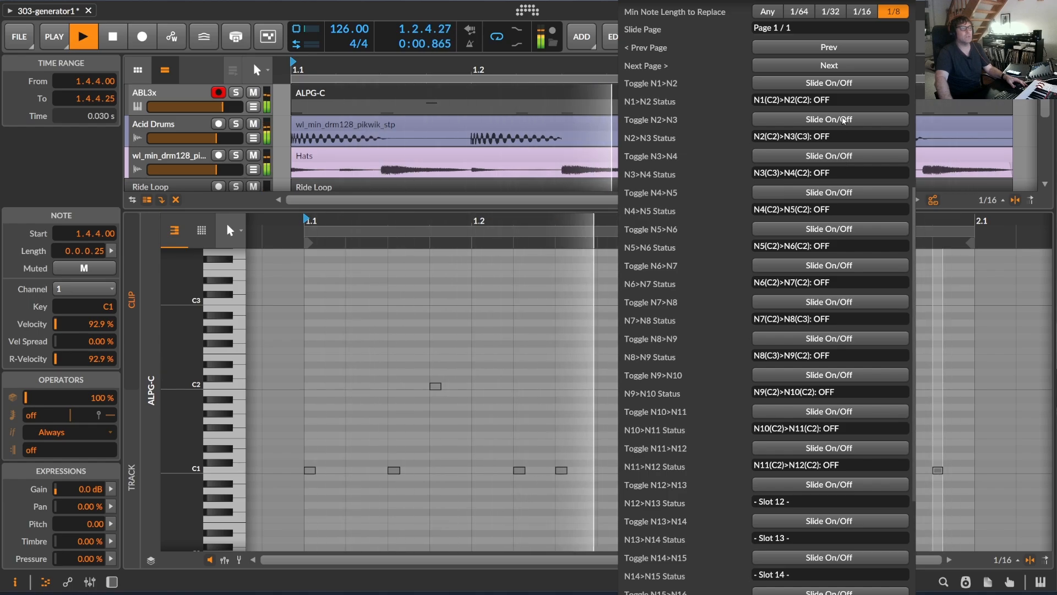
left_click(838, 231)
scroll(839, 307, "down", 4)
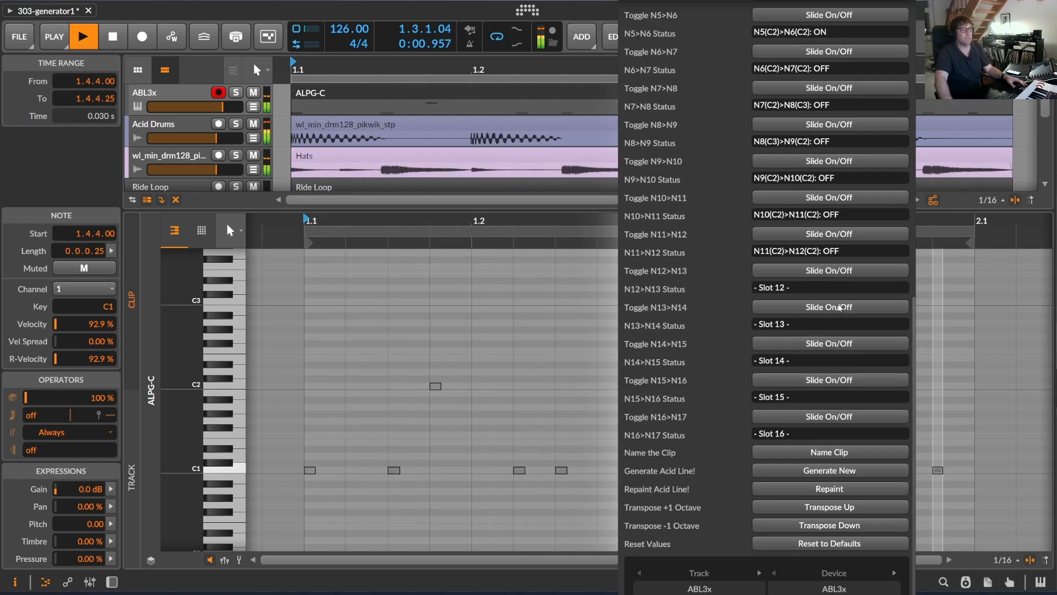
left_click(831, 196)
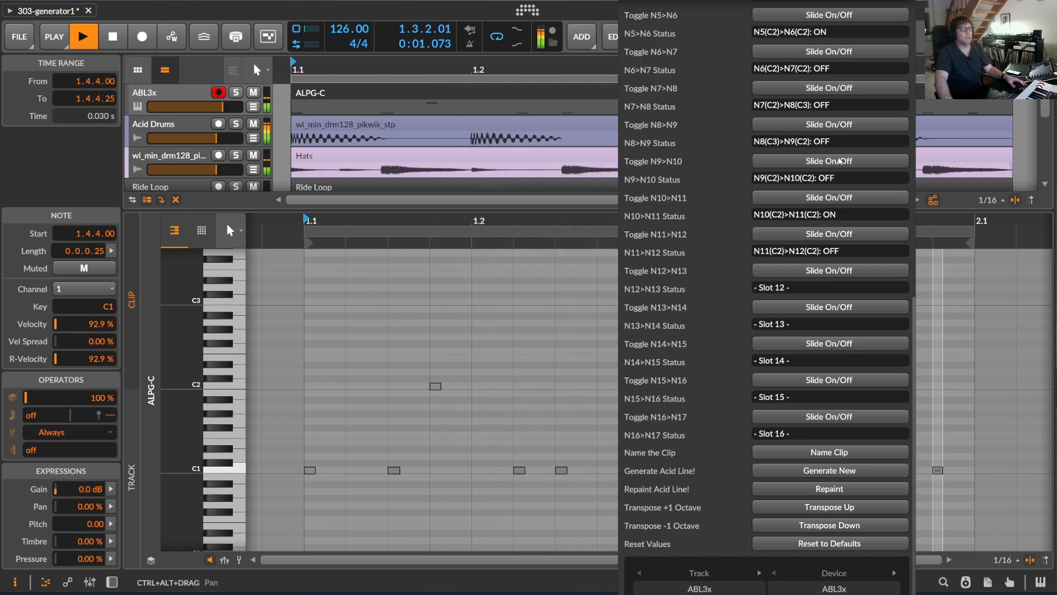
Step: Repaint the acid line with the three slides and transpose it down one octave
left_click(833, 490)
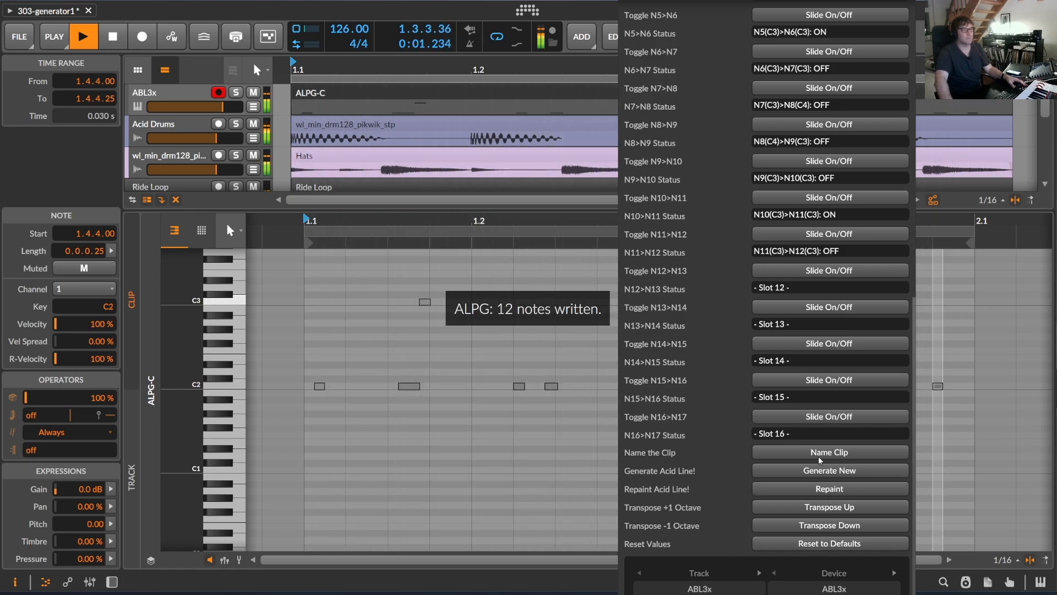
left_click(799, 524)
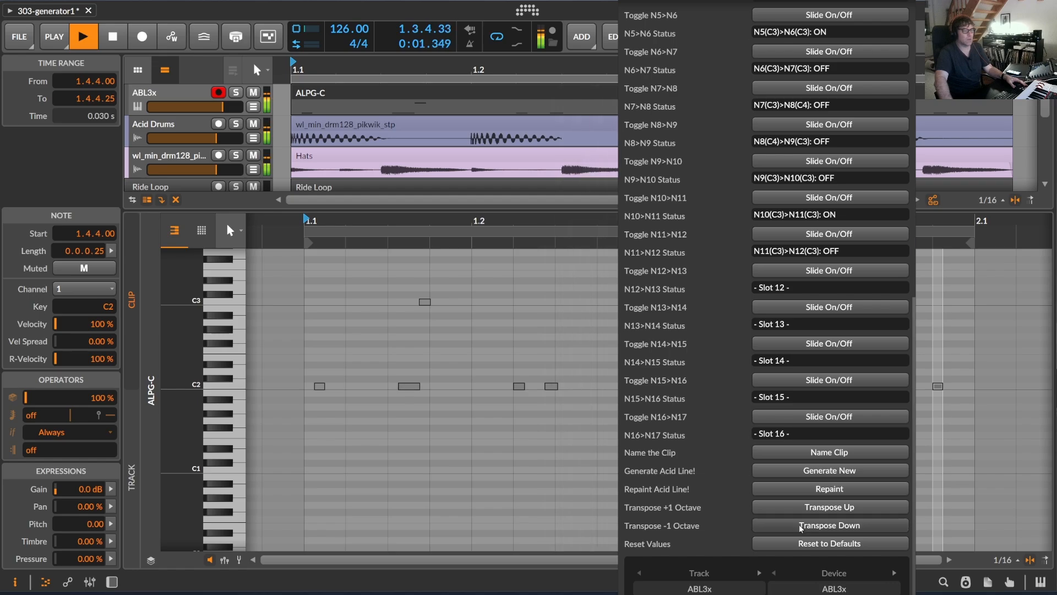
Step: Set the Repetition Style to None, repaint the acid line, and restart playback
scroll(814, 414, "up", 10)
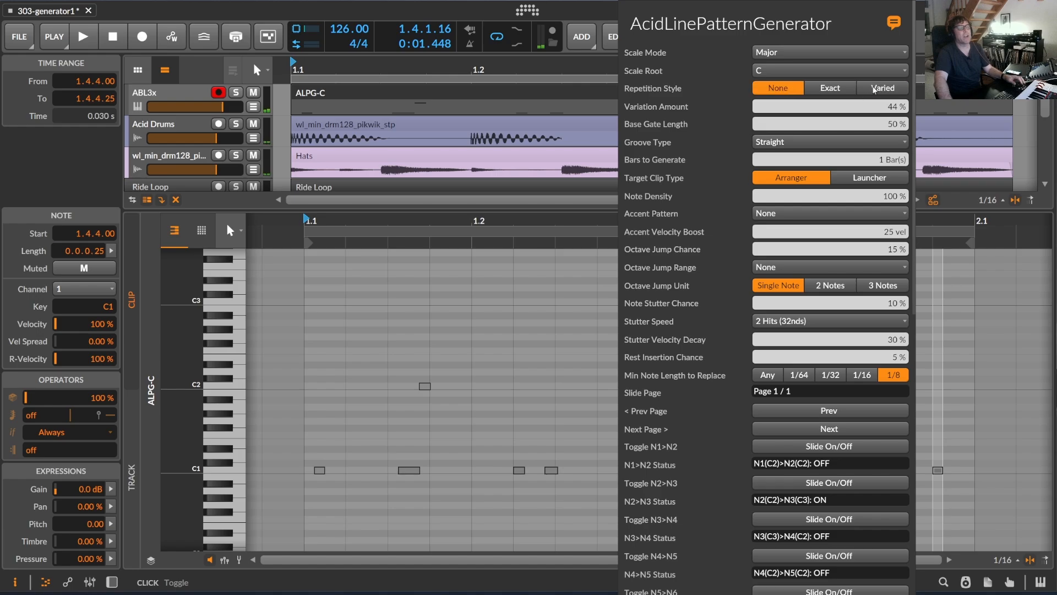
scroll(826, 489, "down", 10)
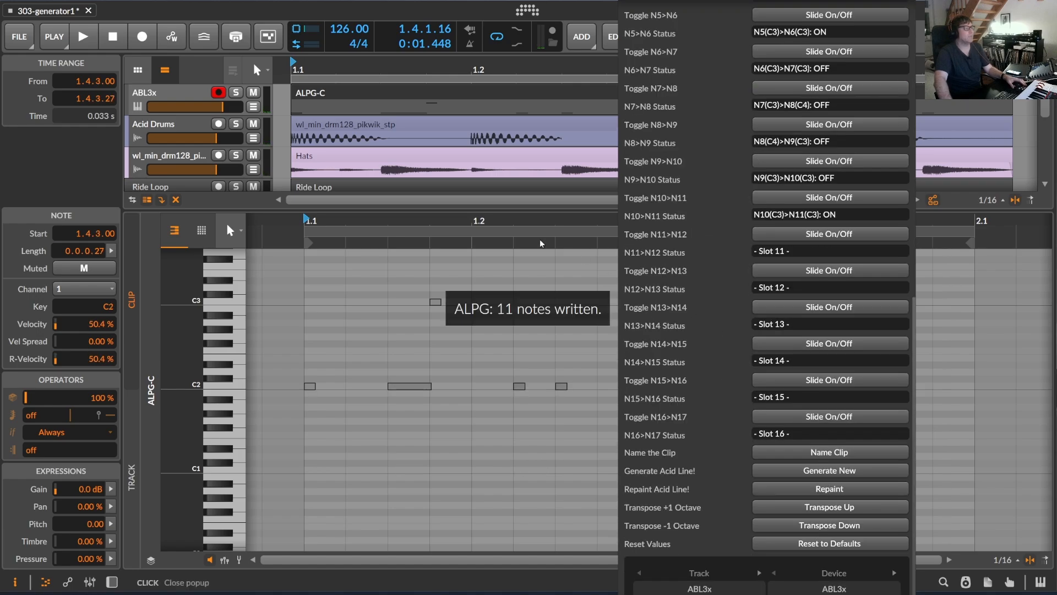
key("space")
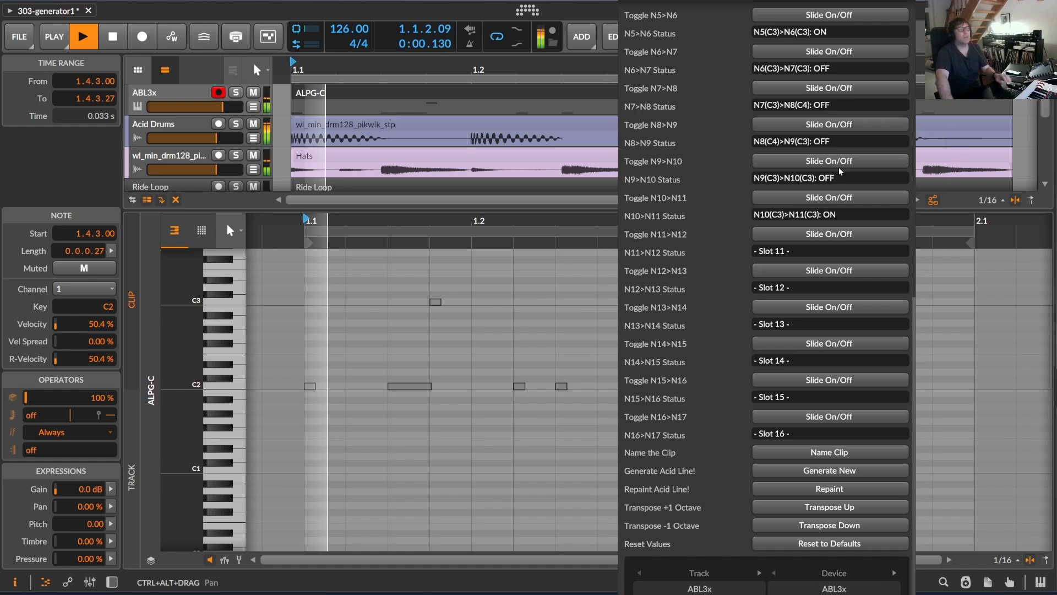
Step: Turn on the slides N6>N7 and N8>N9 and repaint the acid line
scroll(838, 167, "up", 5)
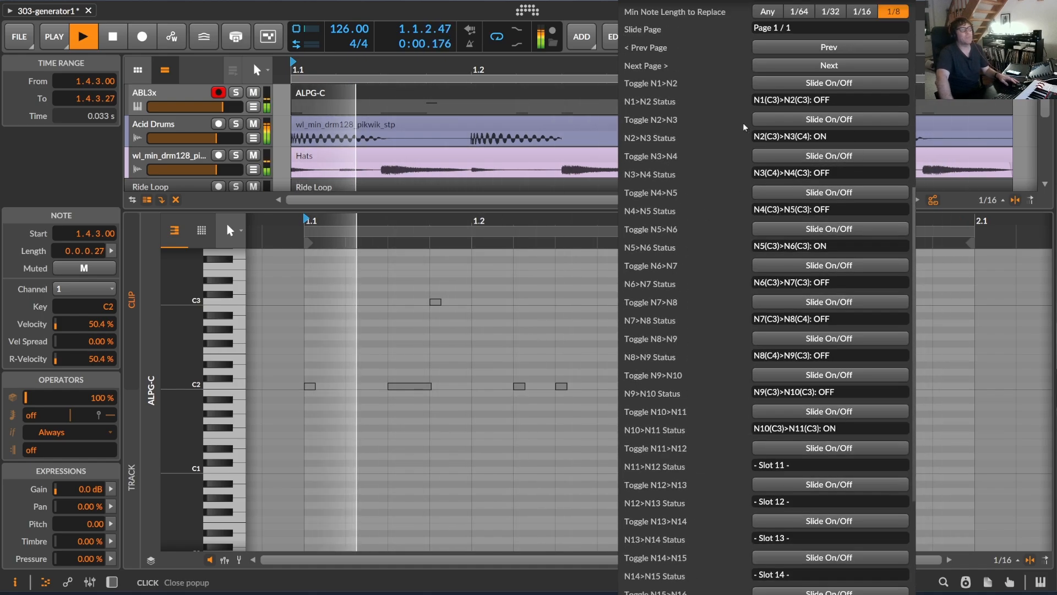
left_click(849, 267)
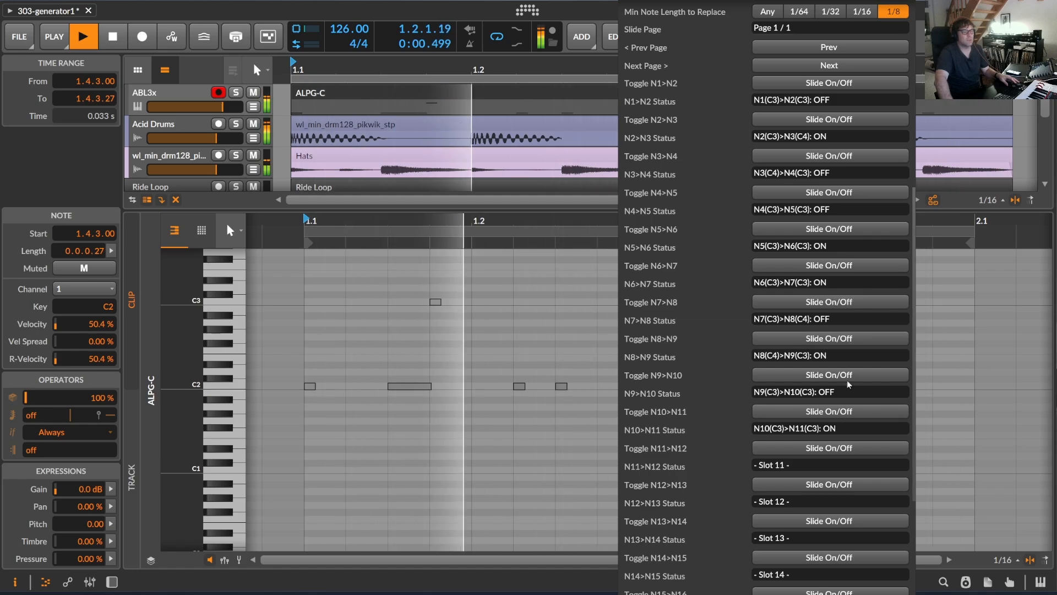
scroll(838, 380, "down", 5)
left_click(837, 488)
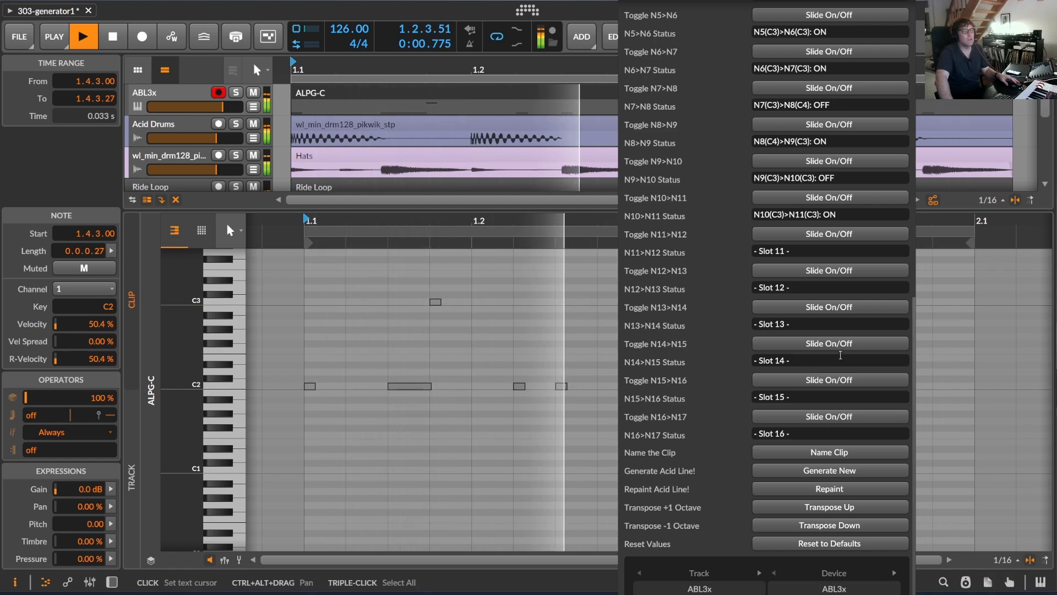
Step: Turn on the N1>N2 slide, then repaint the acid line and transpose it down one octave
scroll(842, 359, "up", 4)
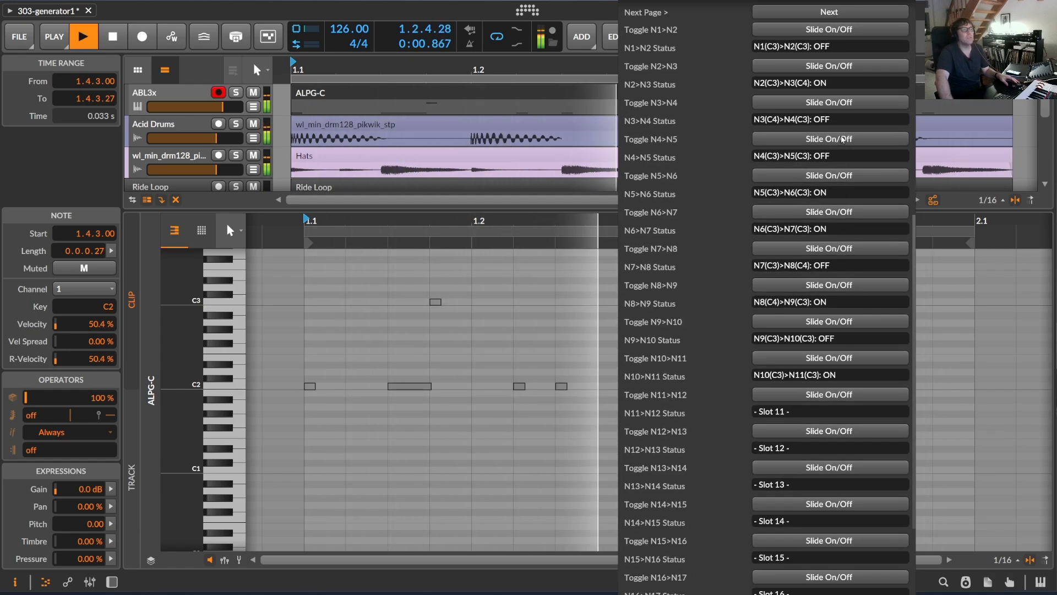
scroll(786, 171, "up", 5)
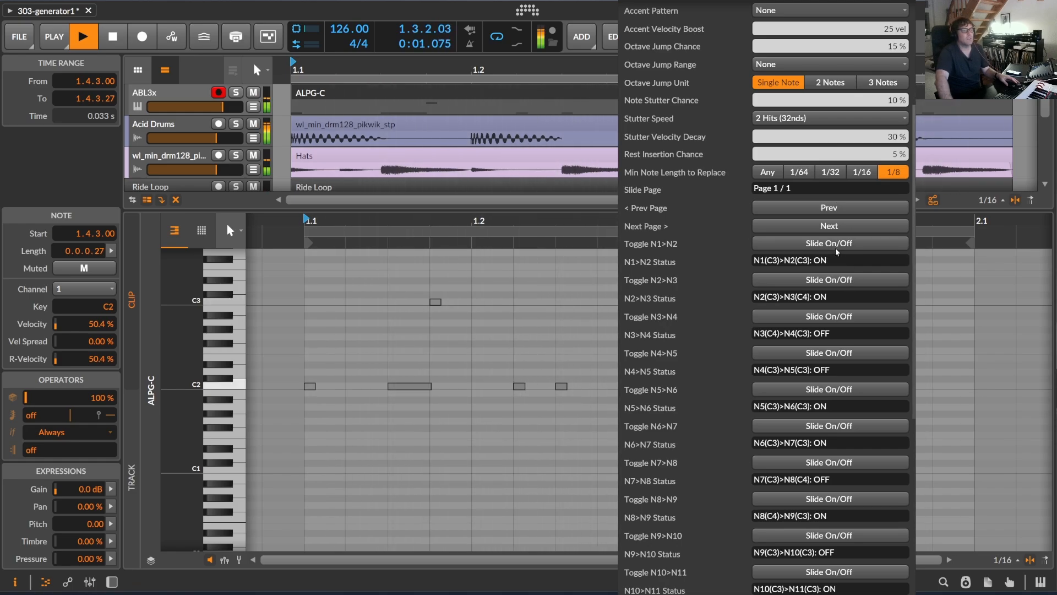
scroll(832, 259, "down", 9)
left_click(828, 489)
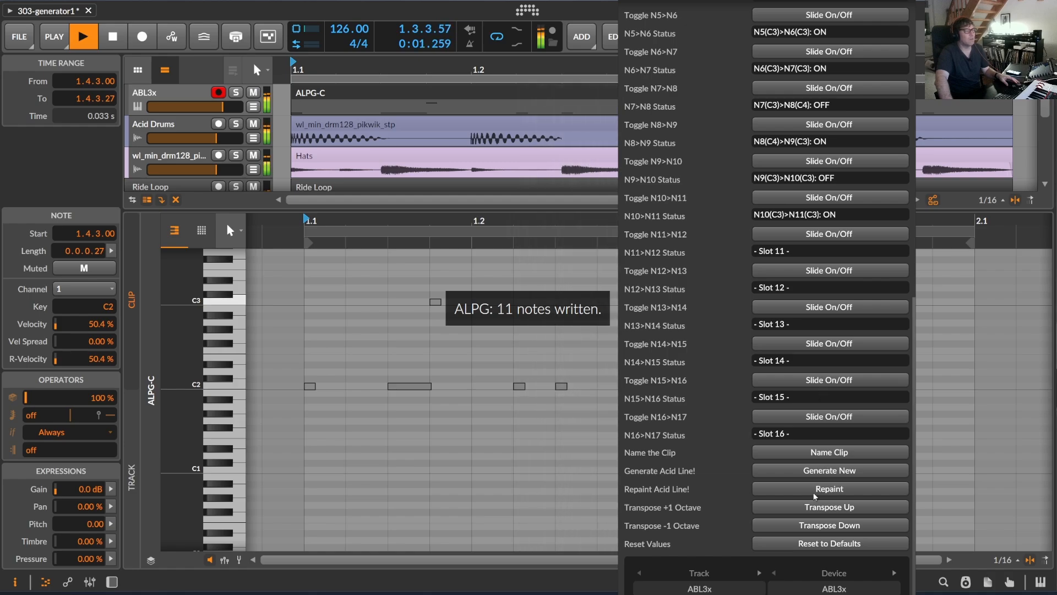
left_click(824, 525)
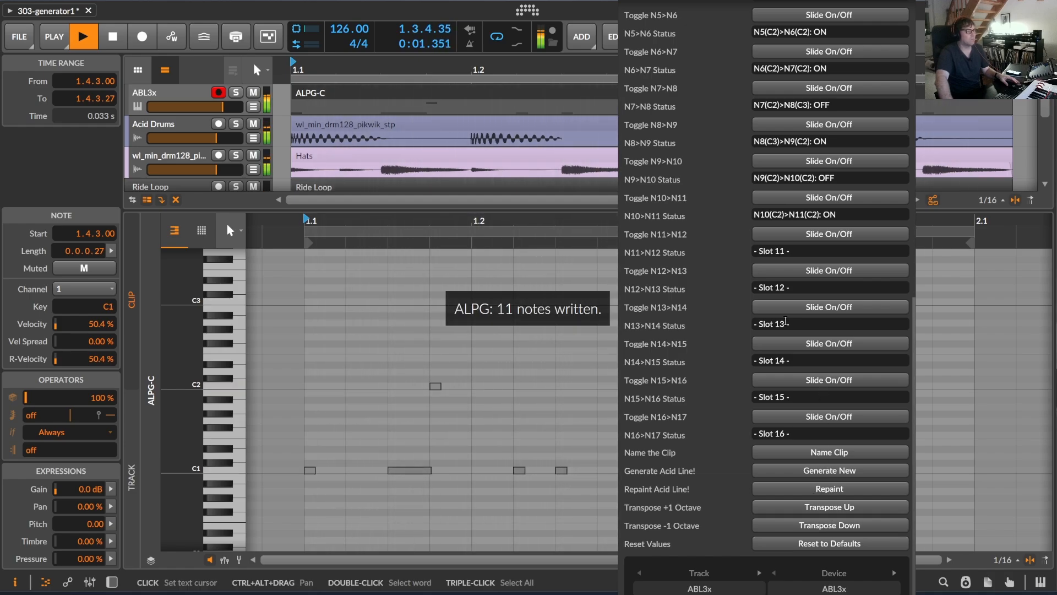
Step: Generate a new acid line with the Repetition Style at None and transpose it down one octave
scroll(771, 186, "up", 4)
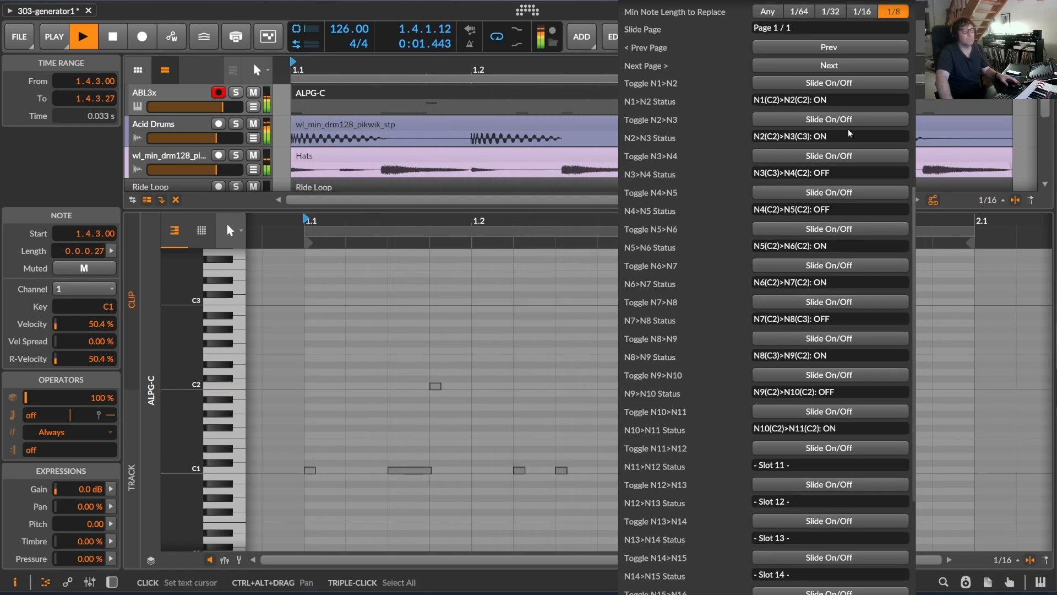
scroll(848, 129, "up", 6)
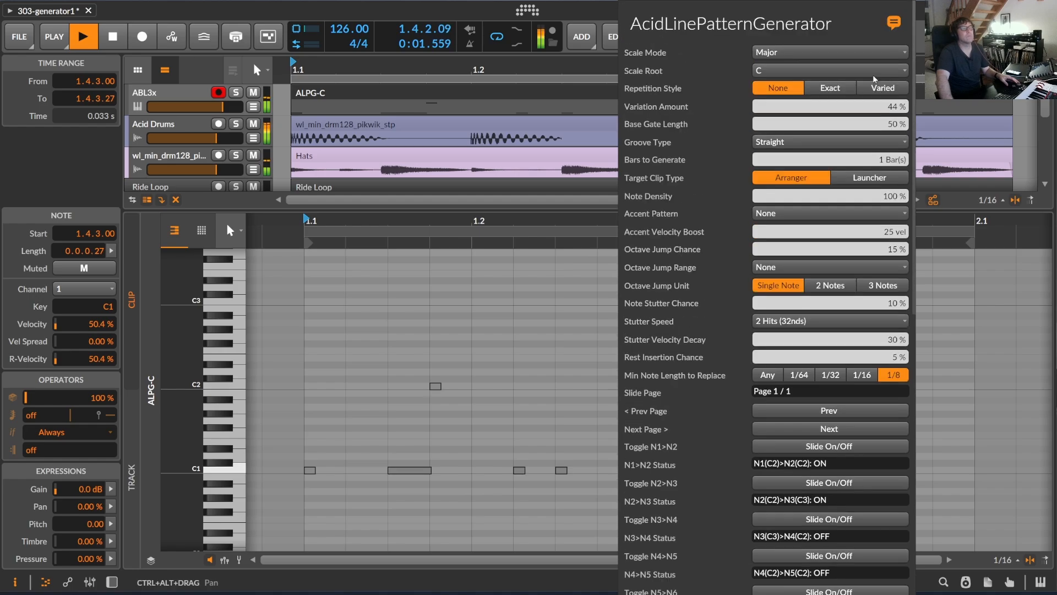
scroll(875, 83, "down", 10)
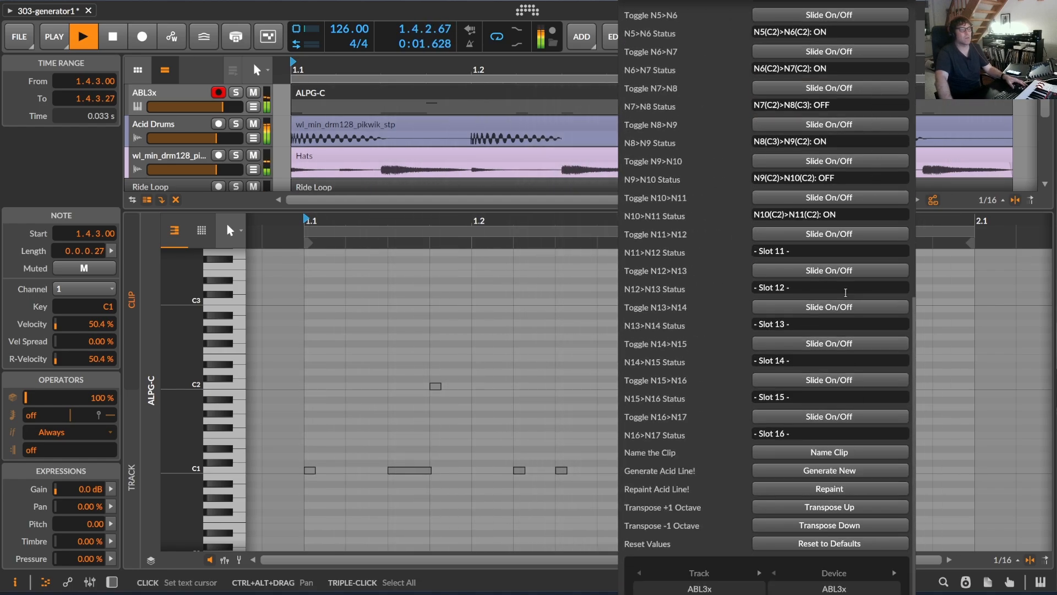
key("space")
scroll(815, 324, "up", 5)
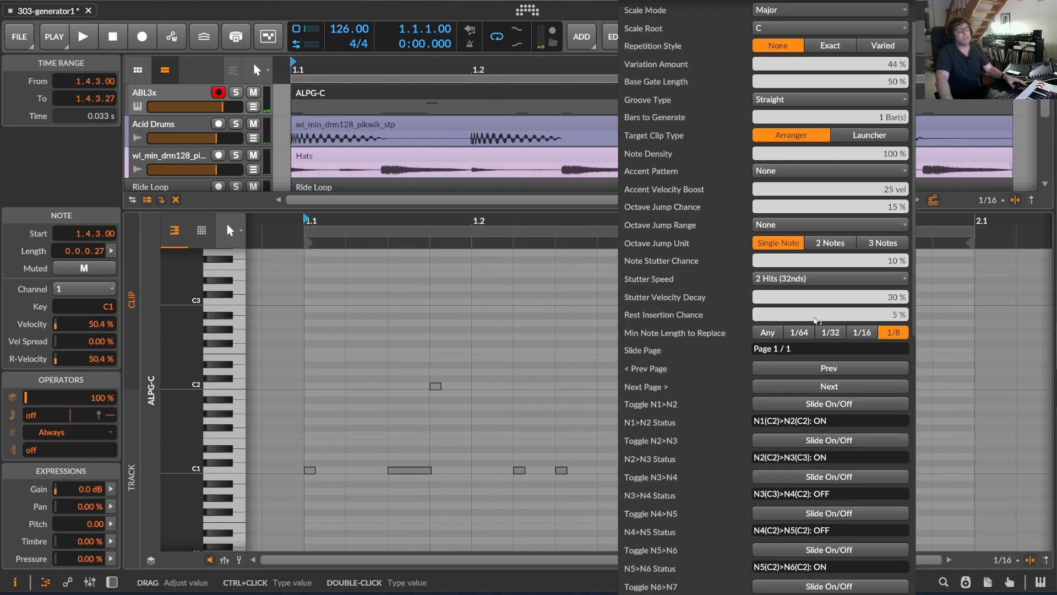
scroll(815, 324, "down", 4)
scroll(816, 323, "down", 3)
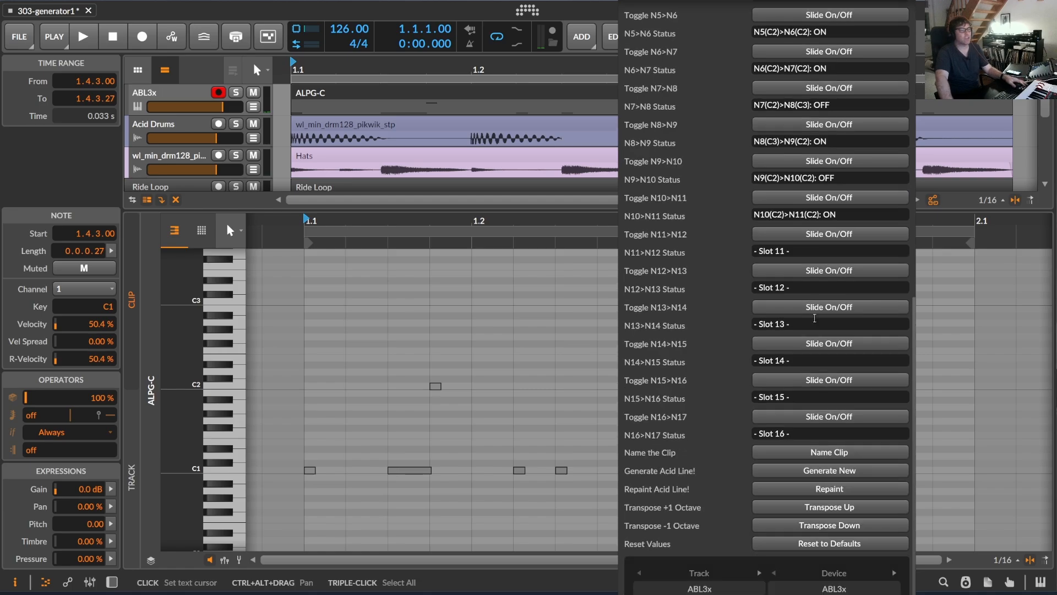
left_click(827, 471)
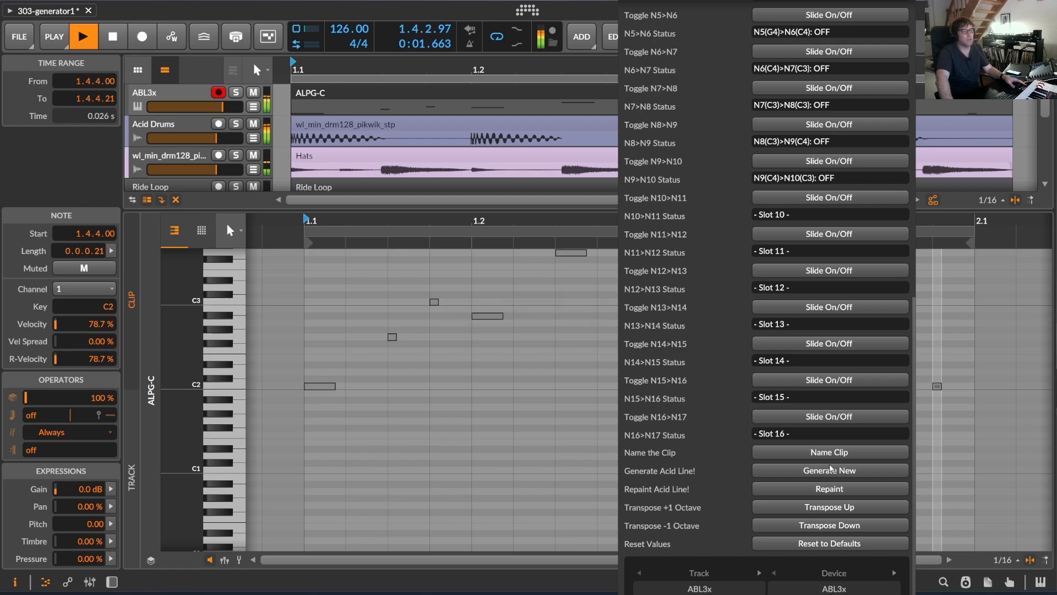
left_click(826, 525)
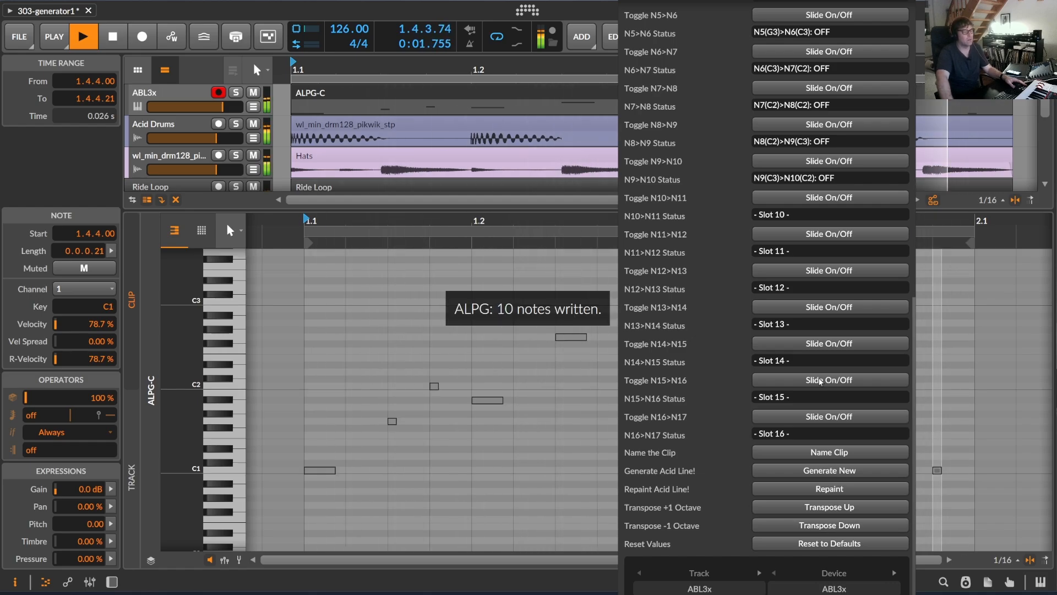
Step: Open the ABL3x synth from the track's device chain, set its cutoff frequency to 17.6%, and close its window
key("alt+o")
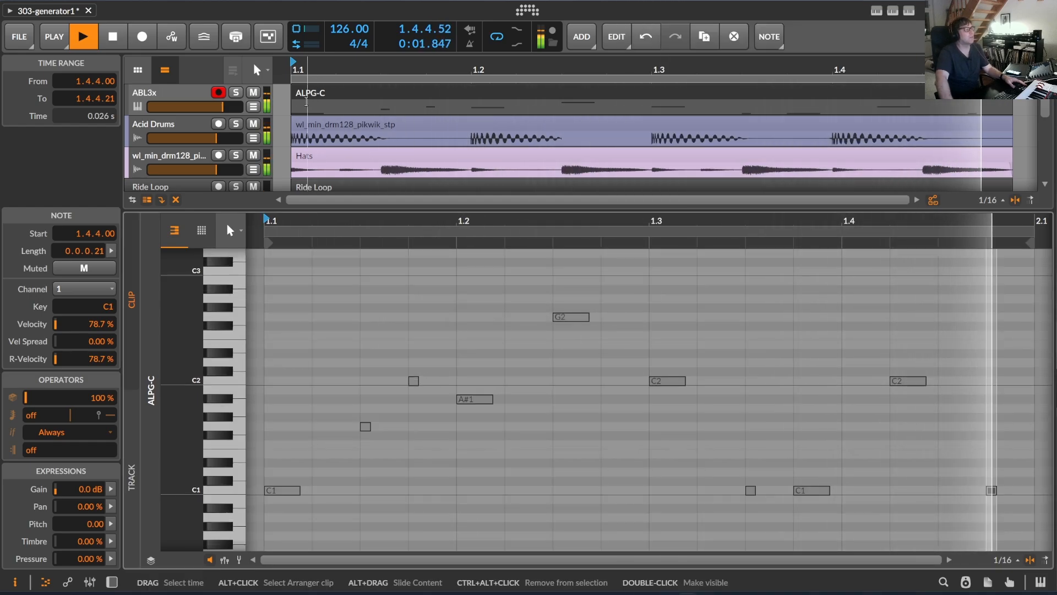
key("d")
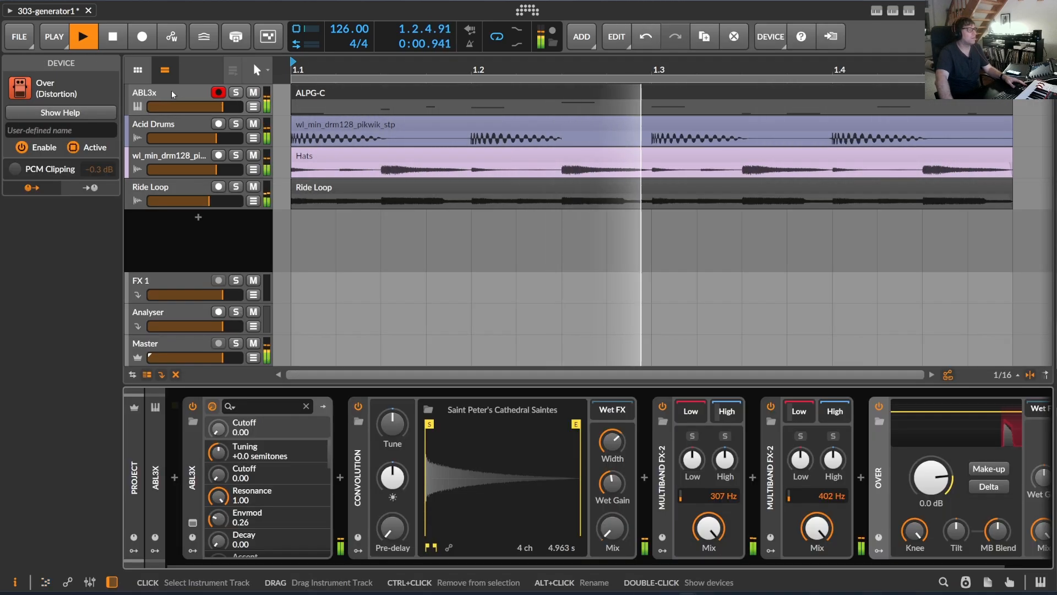
left_click(194, 523)
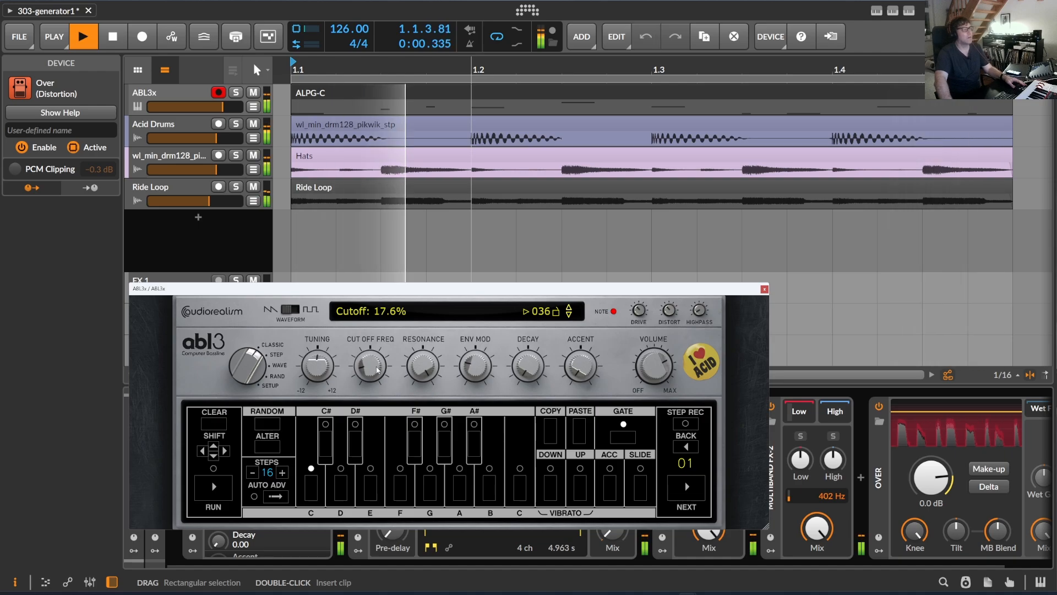
left_click(184, 93)
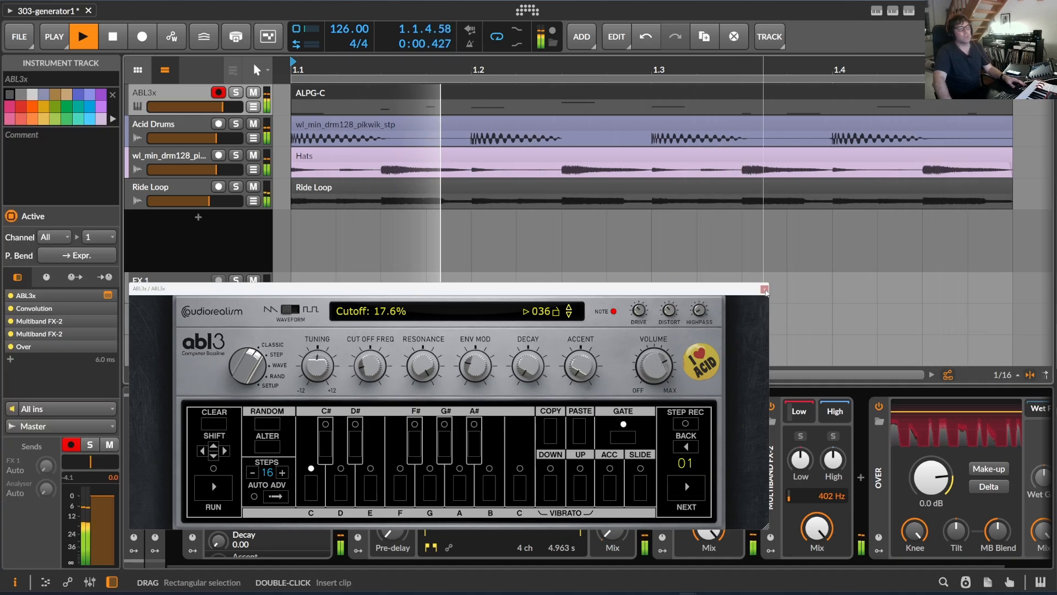
left_click(765, 290)
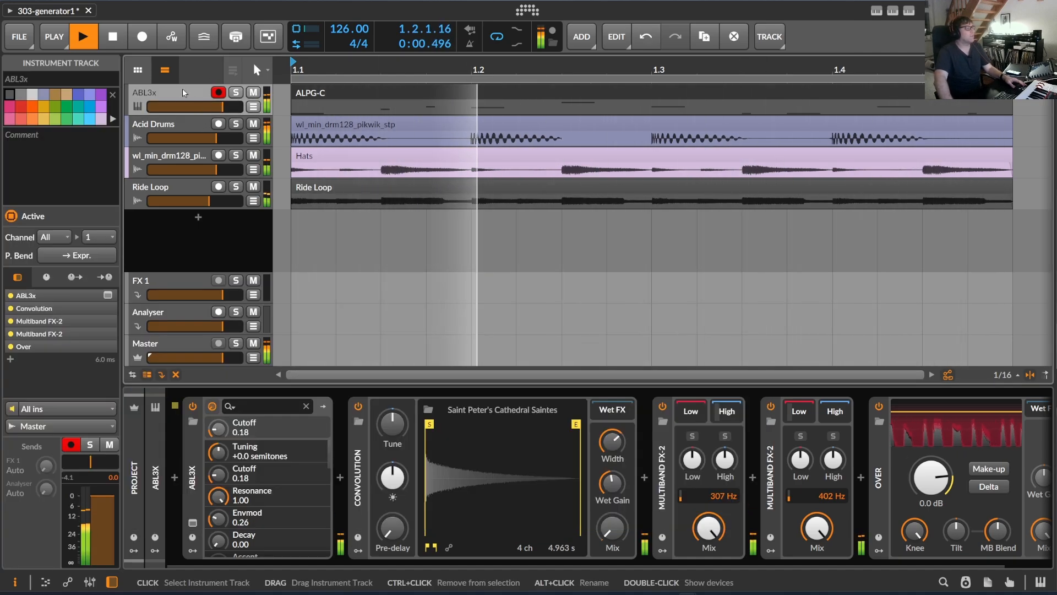
Step: Reopen the ALPG-C clip in the note editor and zoom out its timeline to view the whole bar
double_click(333, 95)
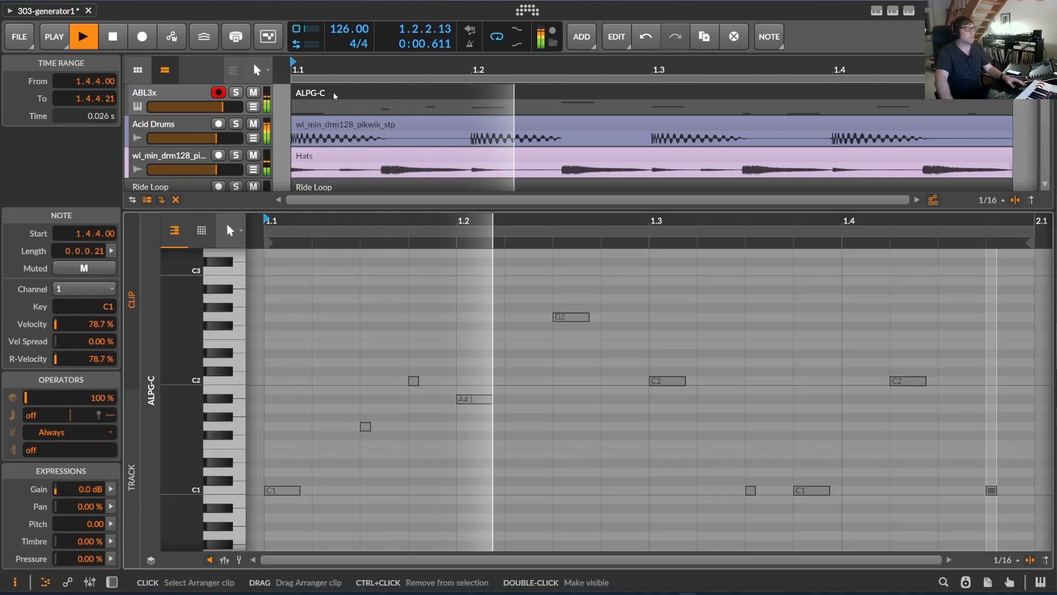
left_click_drag(435, 222, 437, 220)
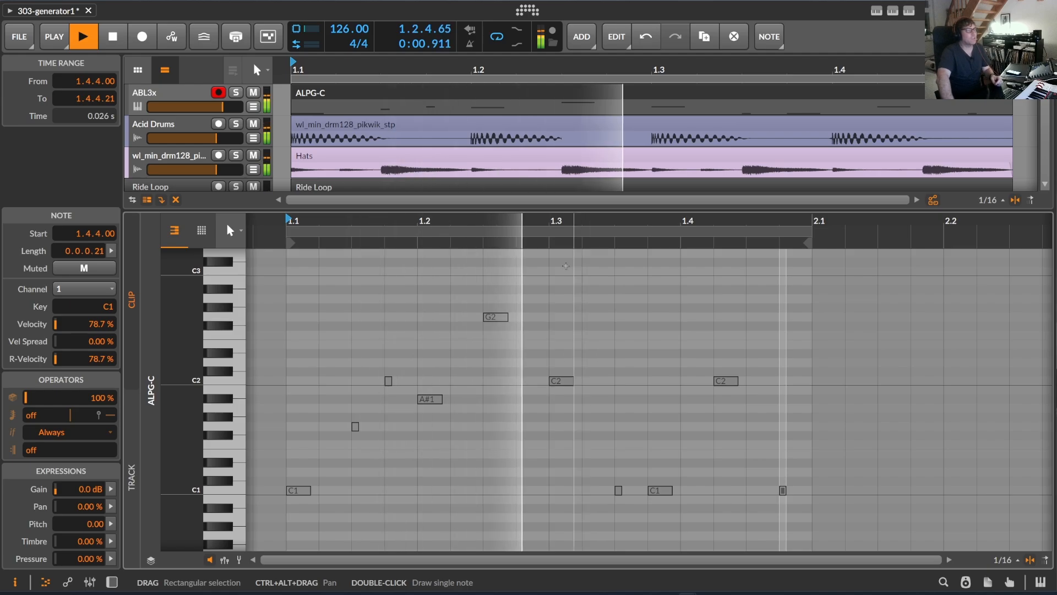
Step: Turn on the N3>N4, N6>N7 and N8>N9 slides, then repaint the acid line and transpose it down one octave
left_click(908, 11)
scroll(823, 360, "down", 10)
scroll(824, 364, "up", 5)
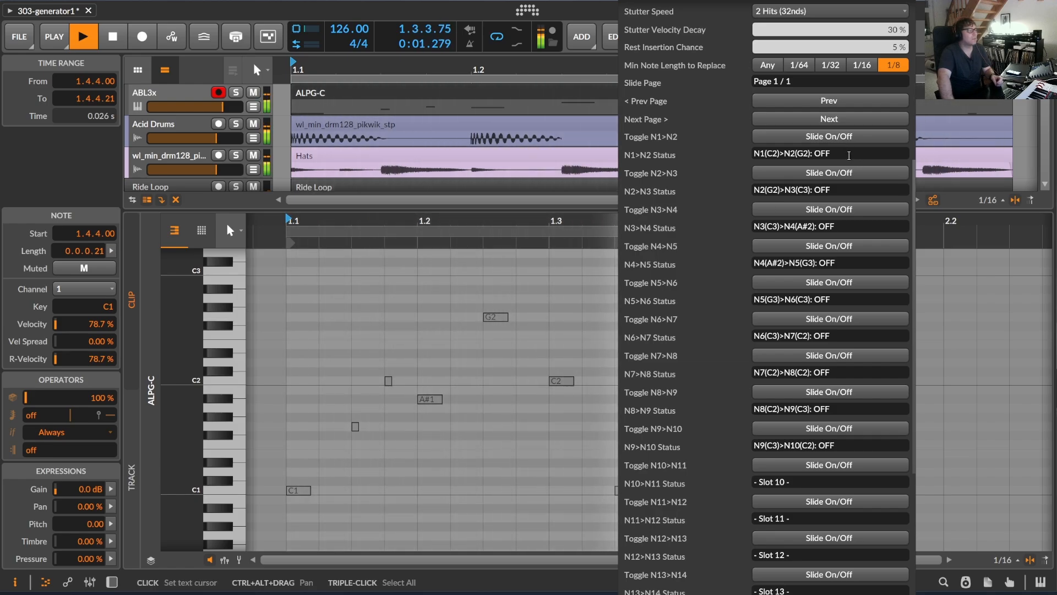
left_click(830, 210)
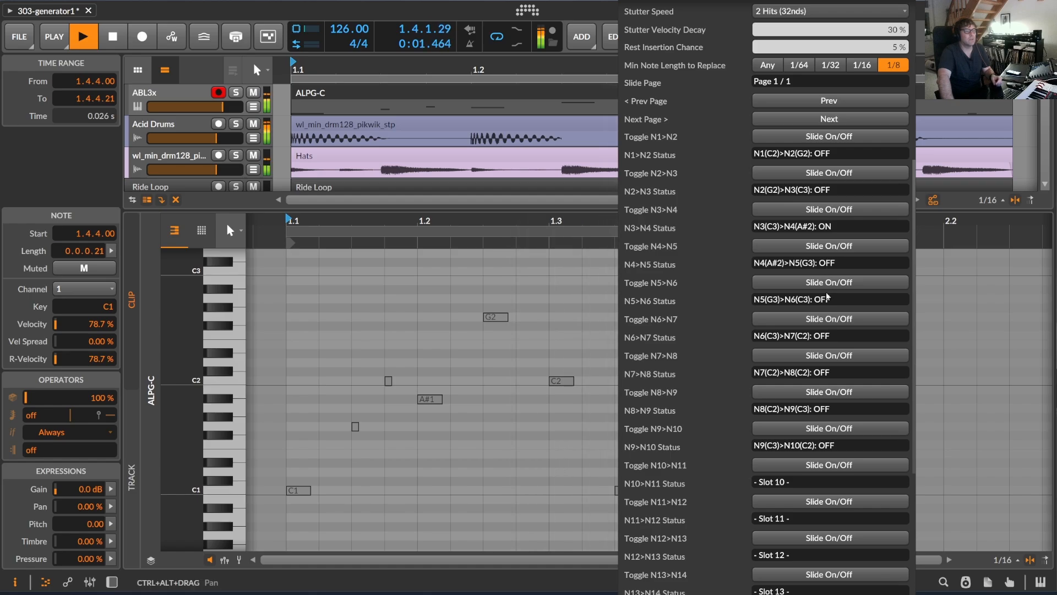
left_click(831, 317)
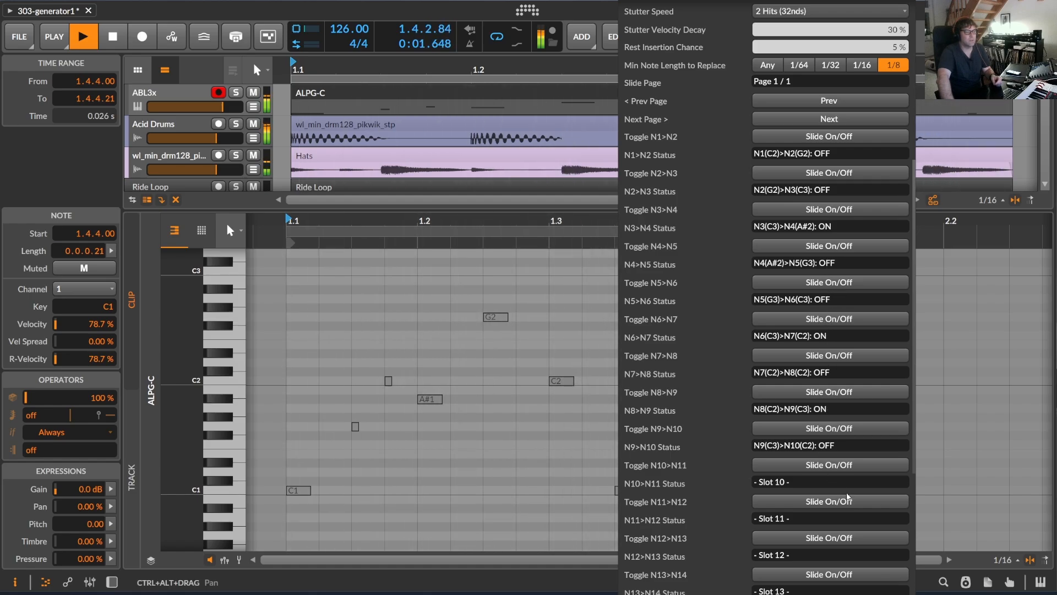
scroll(848, 497, "down", 5)
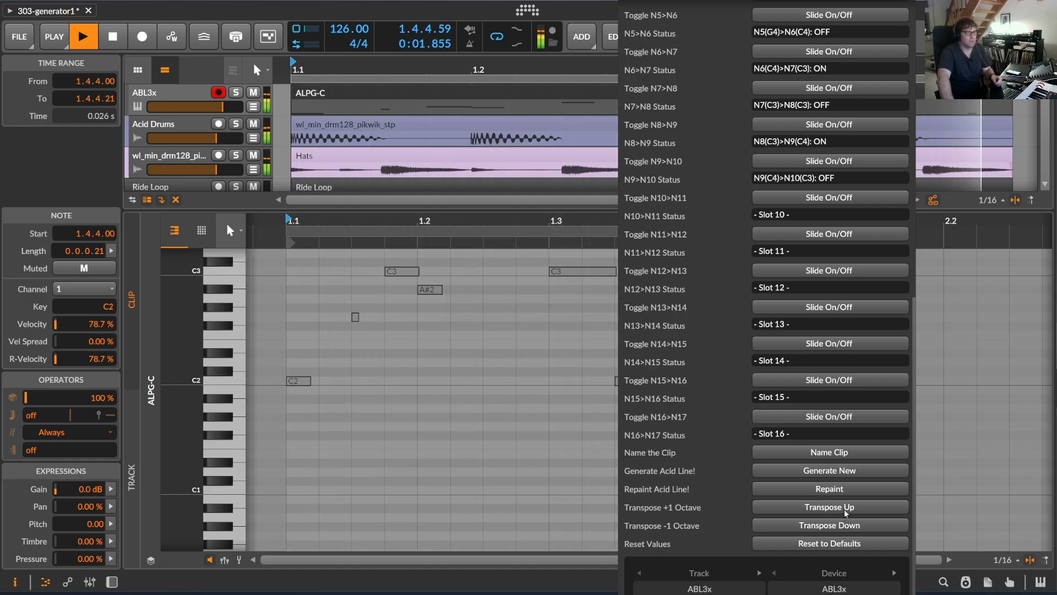
left_click(831, 525)
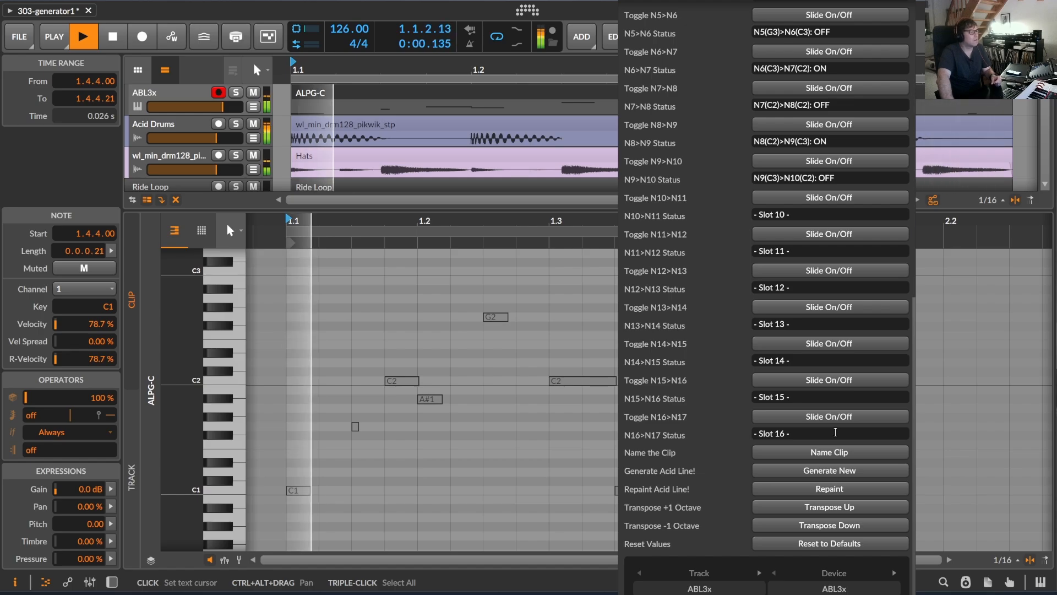
Step: Turn on the N2>N3 slide as well, repaint the acid line and transpose it down one octave
scroll(835, 424, "up", 5)
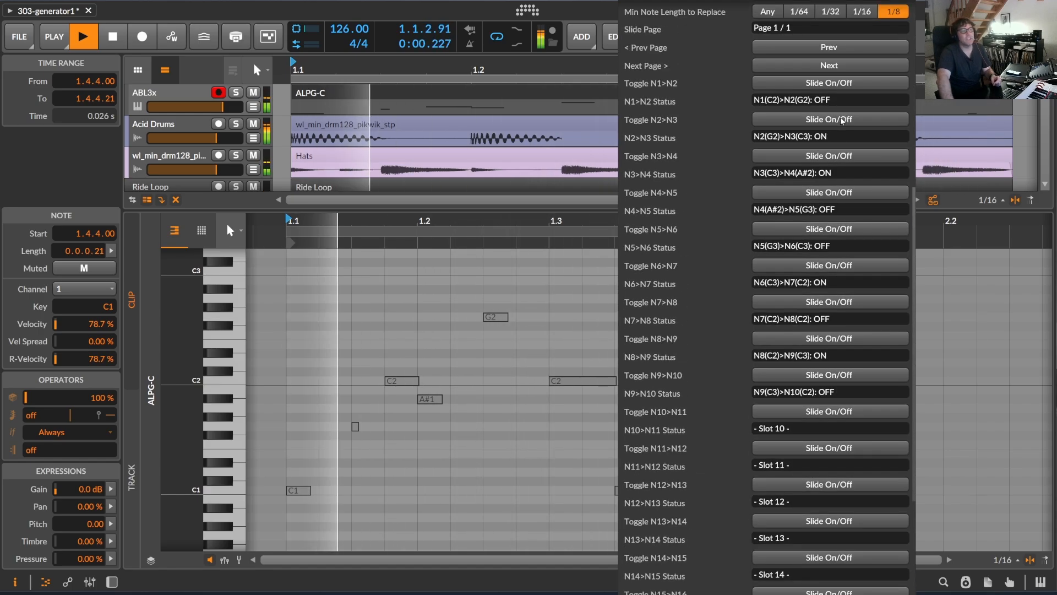
scroll(849, 256, "down", 5)
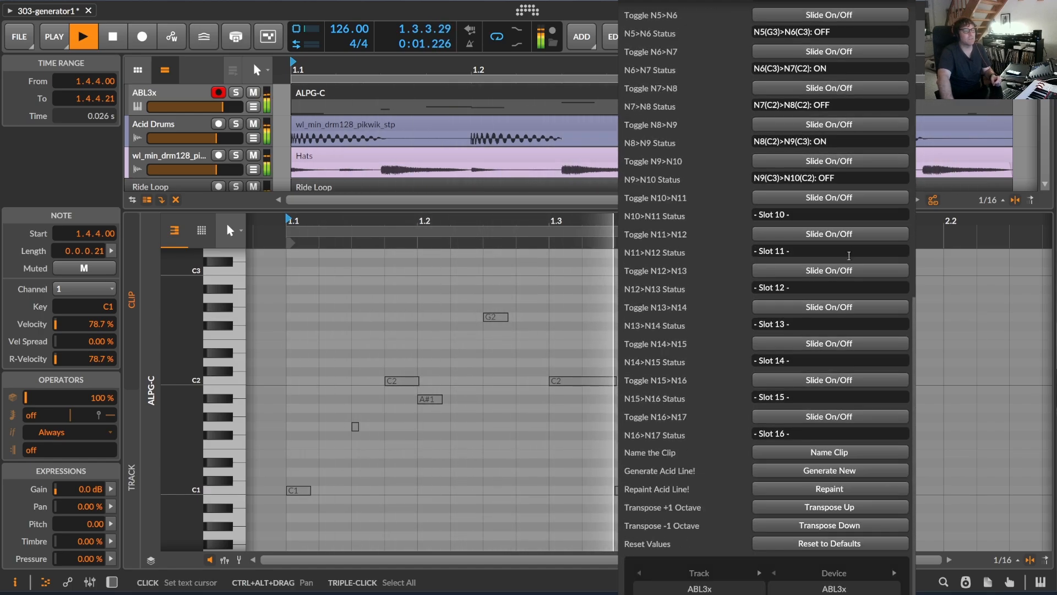
left_click(841, 512)
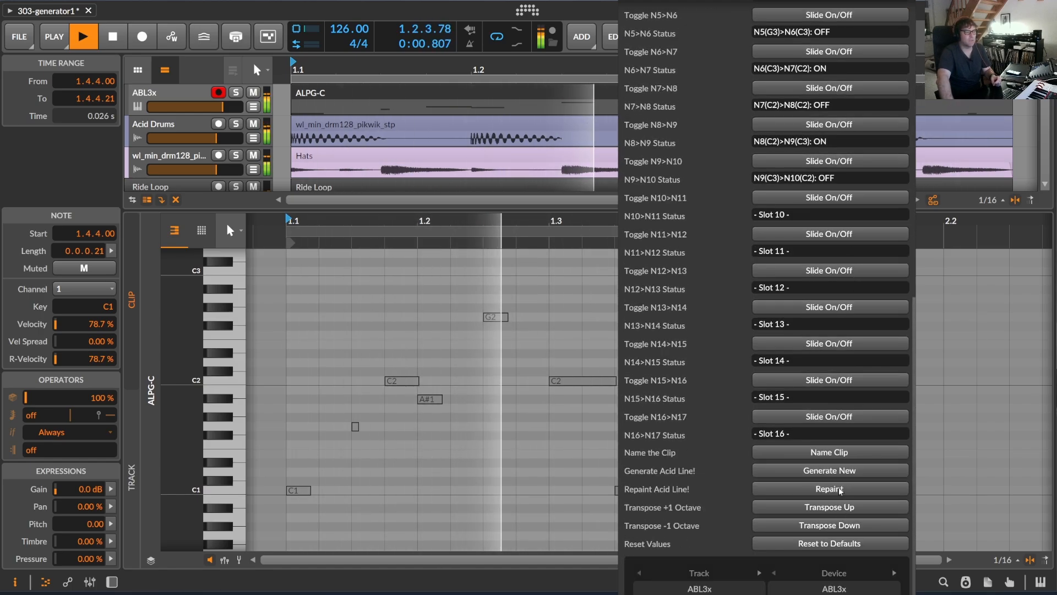
left_click(841, 524)
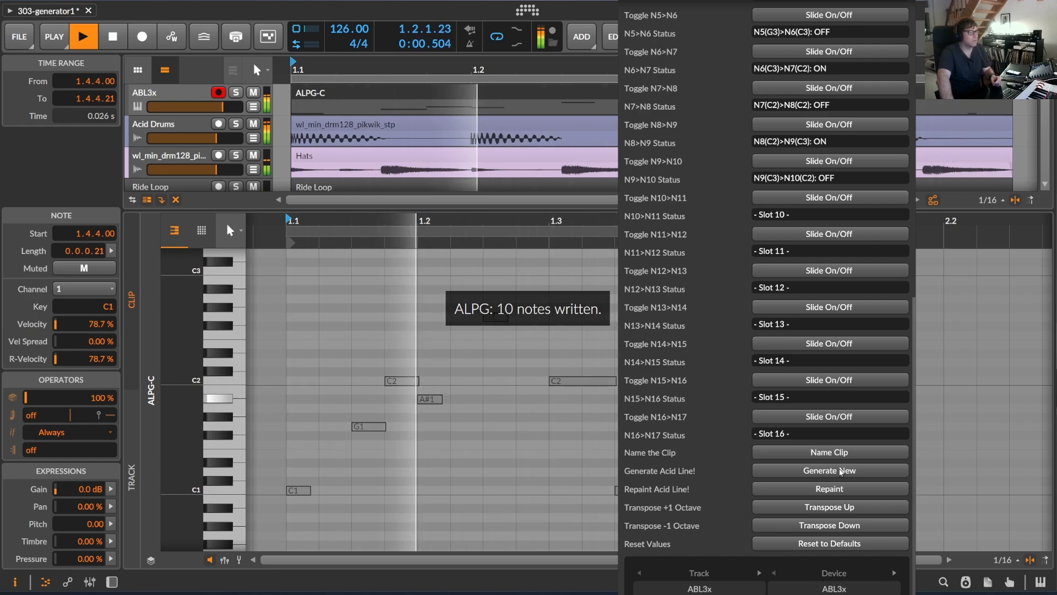
Step: Open the ABL3x synth from the track's device chain, raise its cutoff frequency to 42.0%, and lower it to 0.0%
left_click(174, 88)
double_click(175, 92)
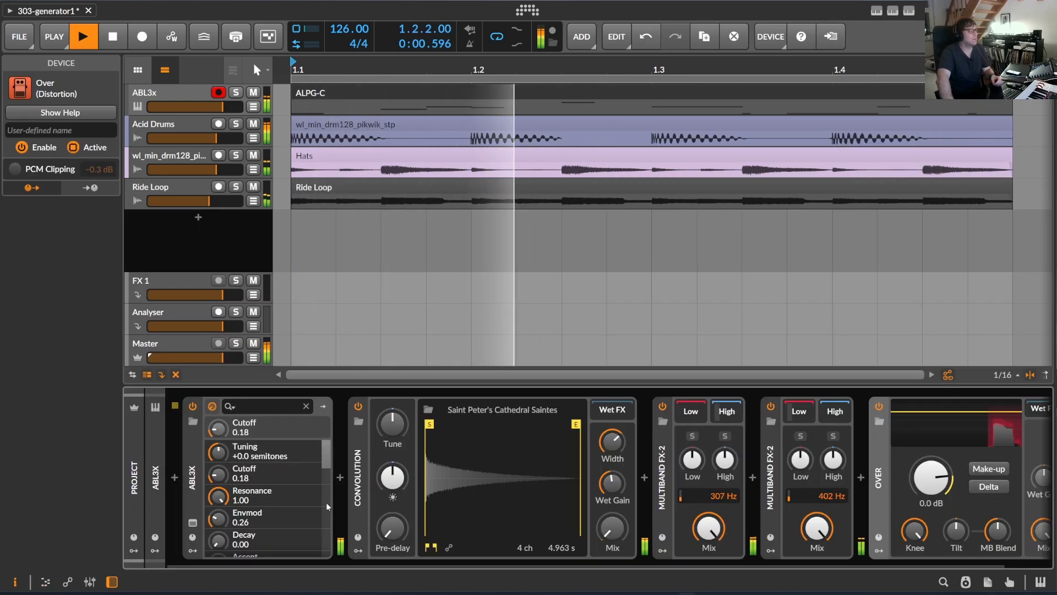
left_click(214, 407)
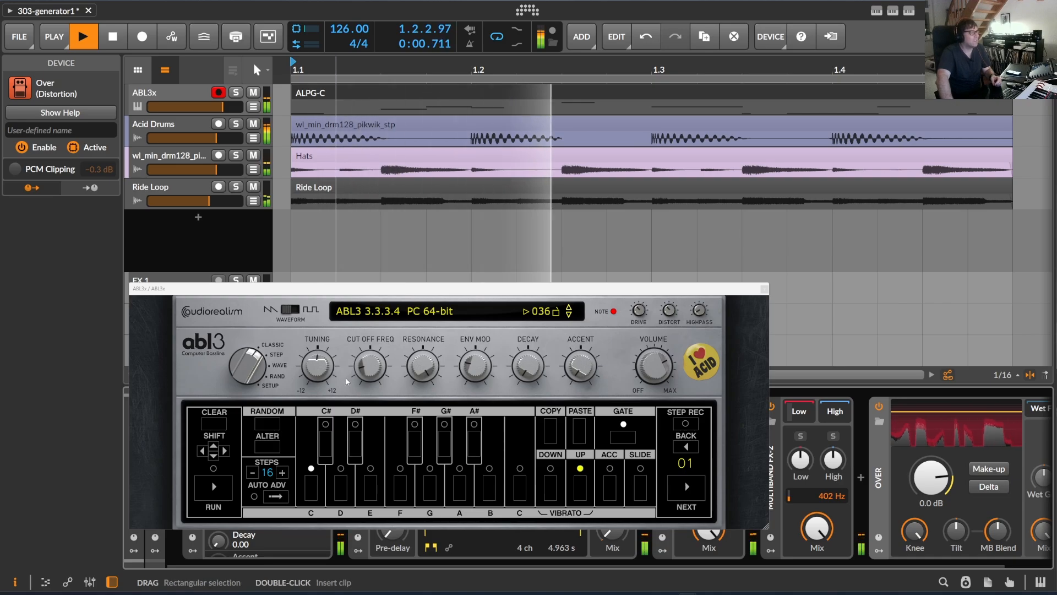
left_click_drag(365, 373, 377, 309)
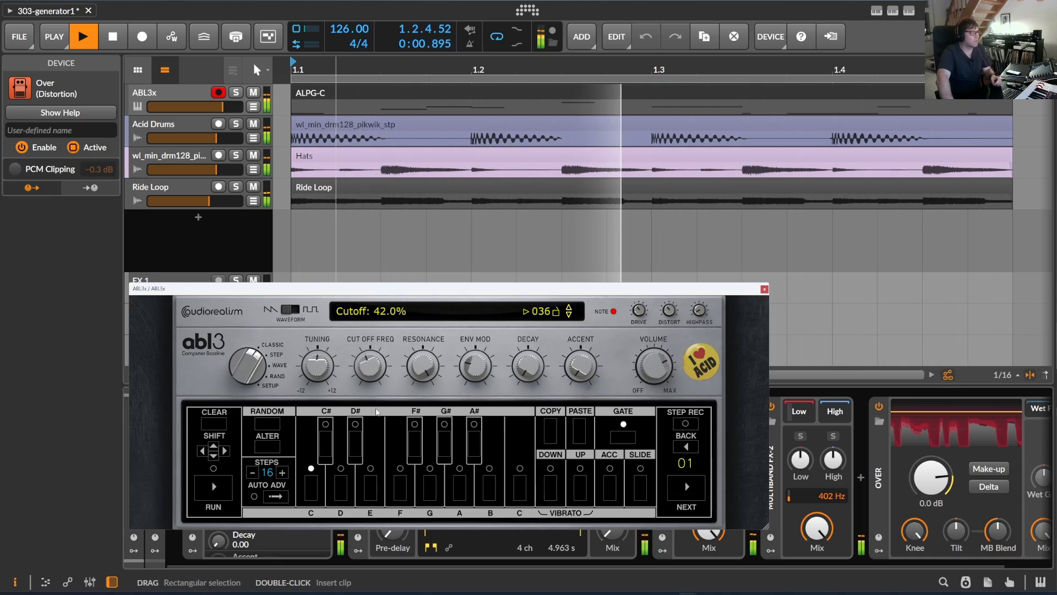
left_click_drag(376, 412, 376, 444)
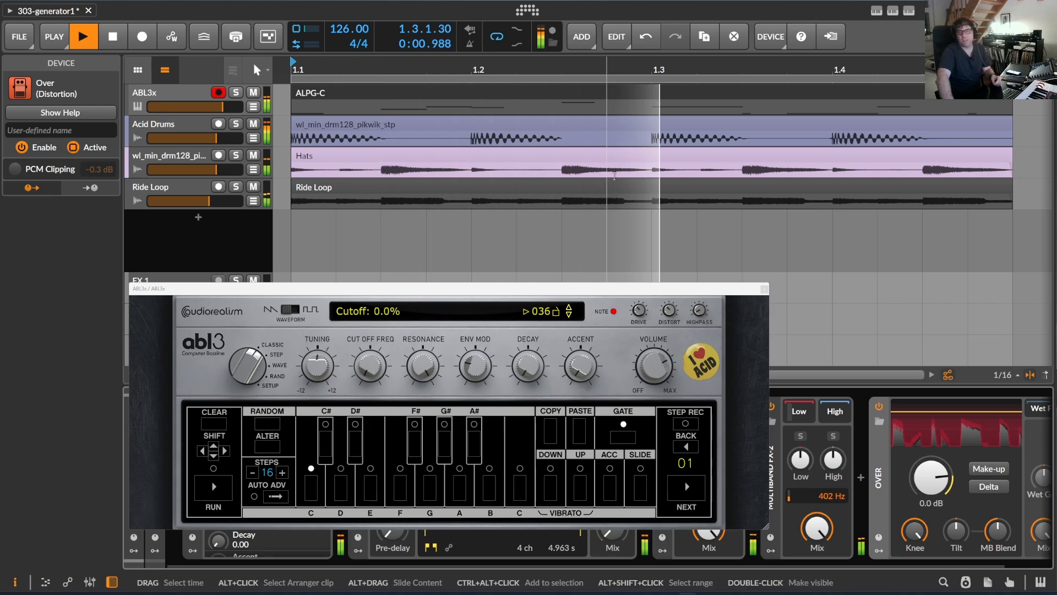
Step: Reopen the ALPG-C clip, set the Groove Type to 16th Triplet, repaint the acid line and transpose it down one octave
double_click(312, 93)
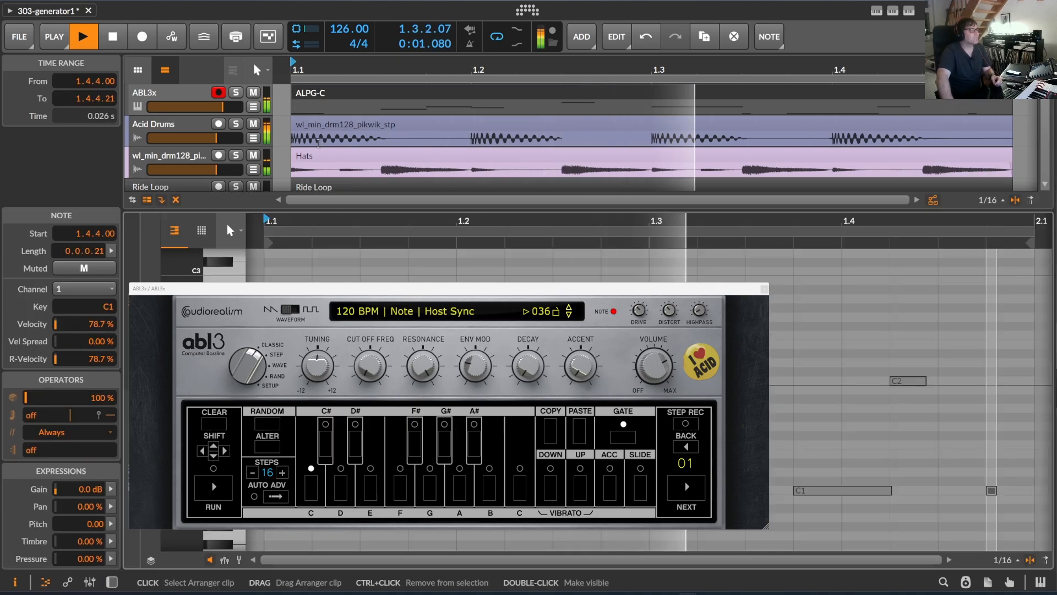
left_click(909, 12)
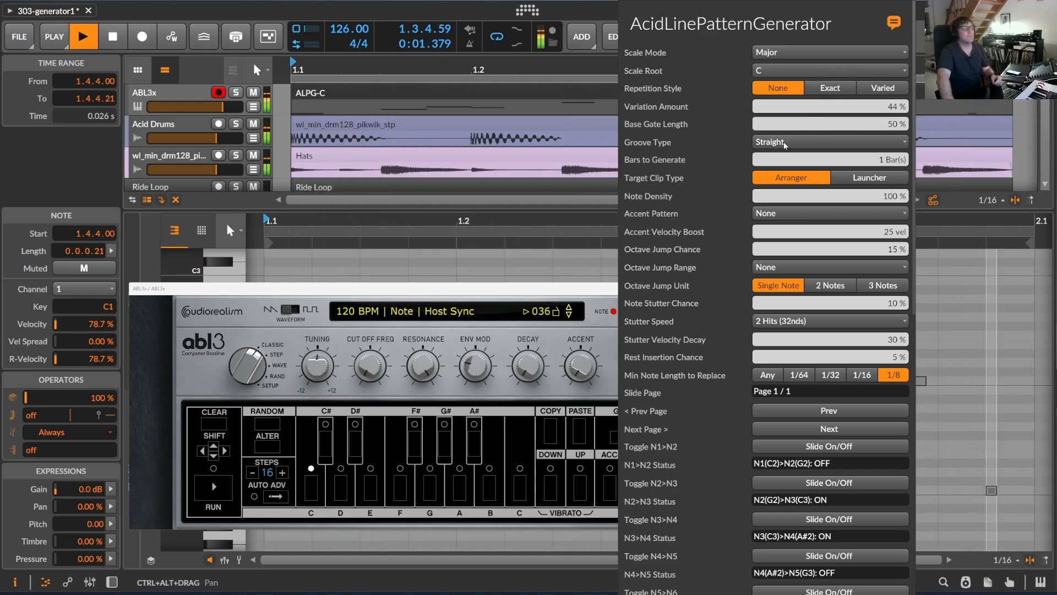
left_click(797, 142)
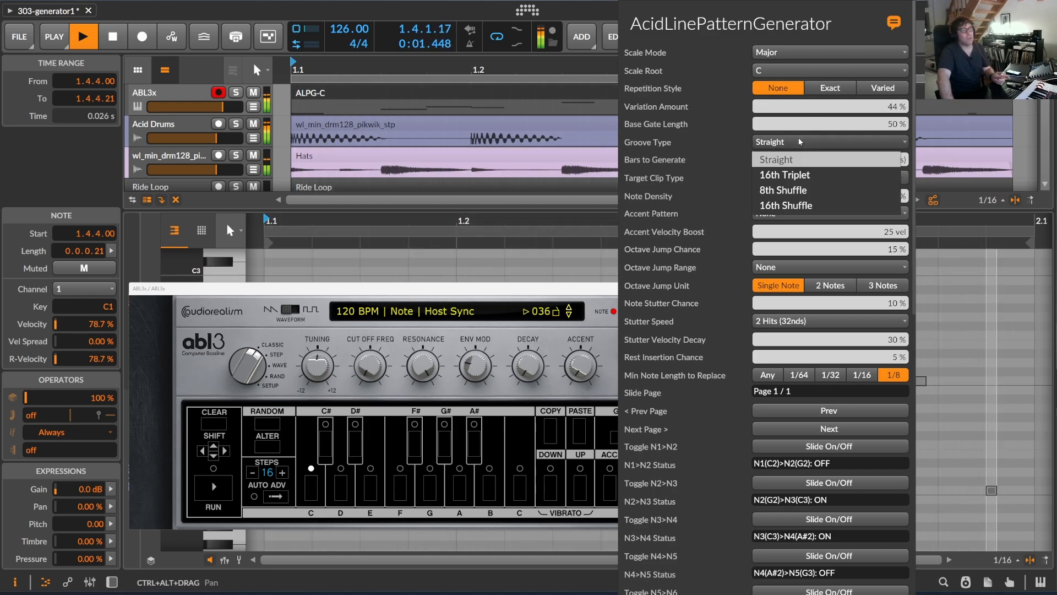
left_click(807, 175)
scroll(826, 388, "down", 10)
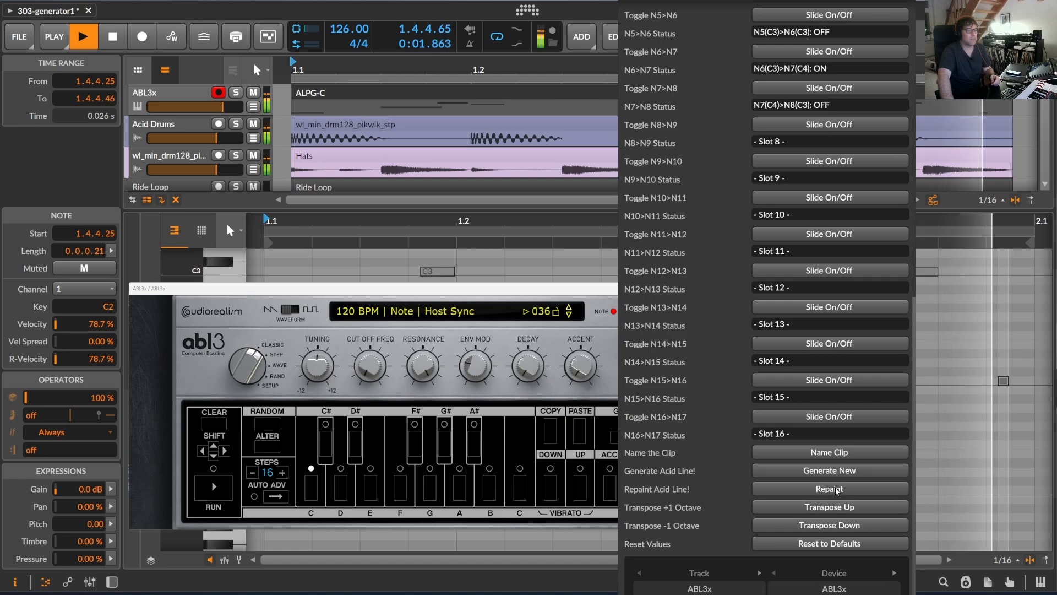
left_click(844, 527)
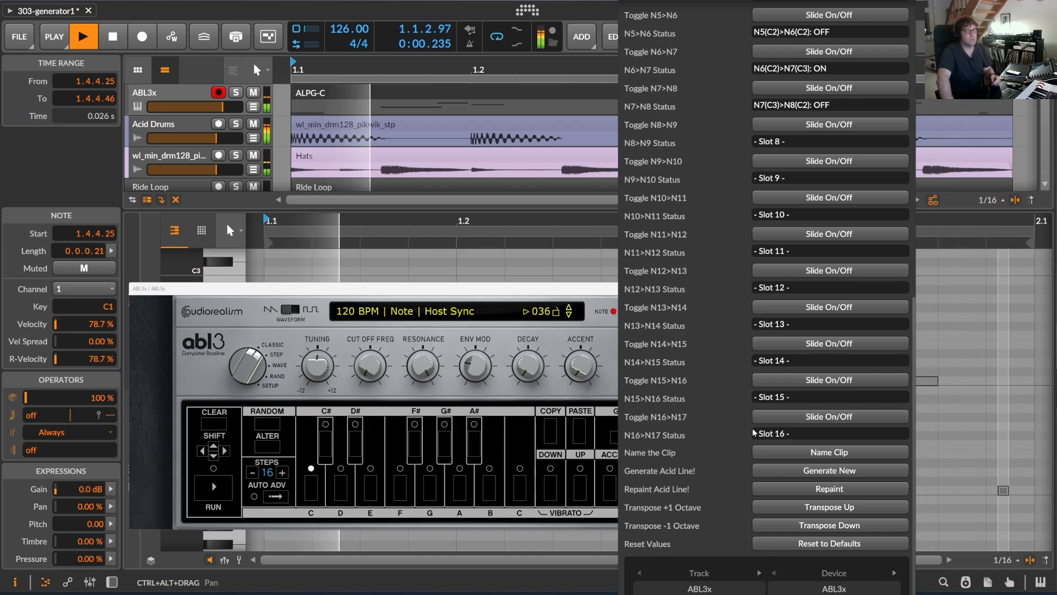
Step: Set the Repetition Style to Varied with a Variation Amount of 19% and the Groove Type to Straight
scroll(843, 87, "up", 10)
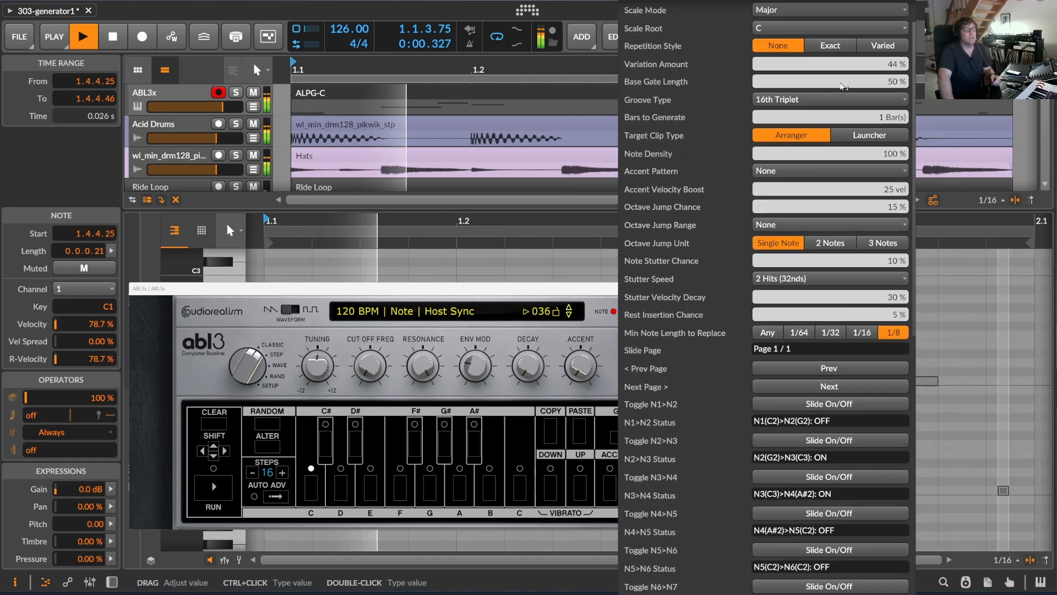
left_click(883, 44)
scroll(886, 61, "up", 1)
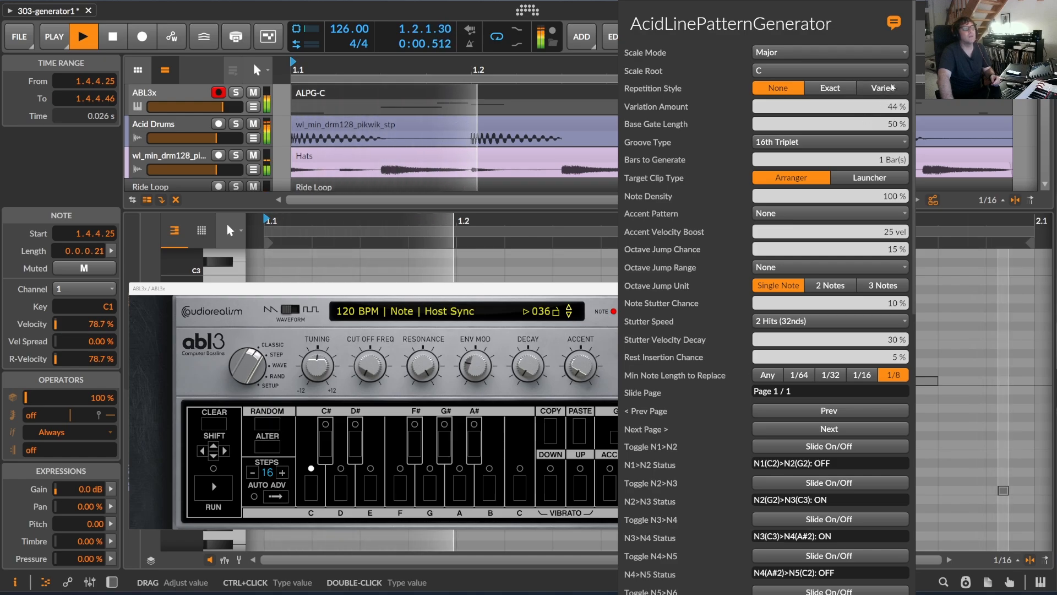
left_click_drag(886, 109, 887, 110)
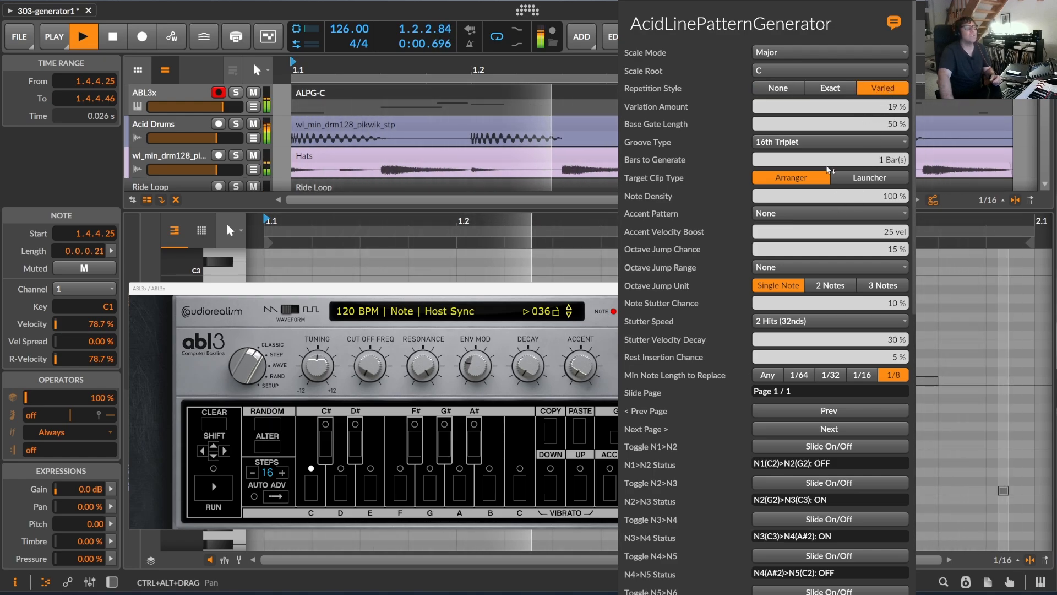
left_click(829, 141)
left_click(782, 156)
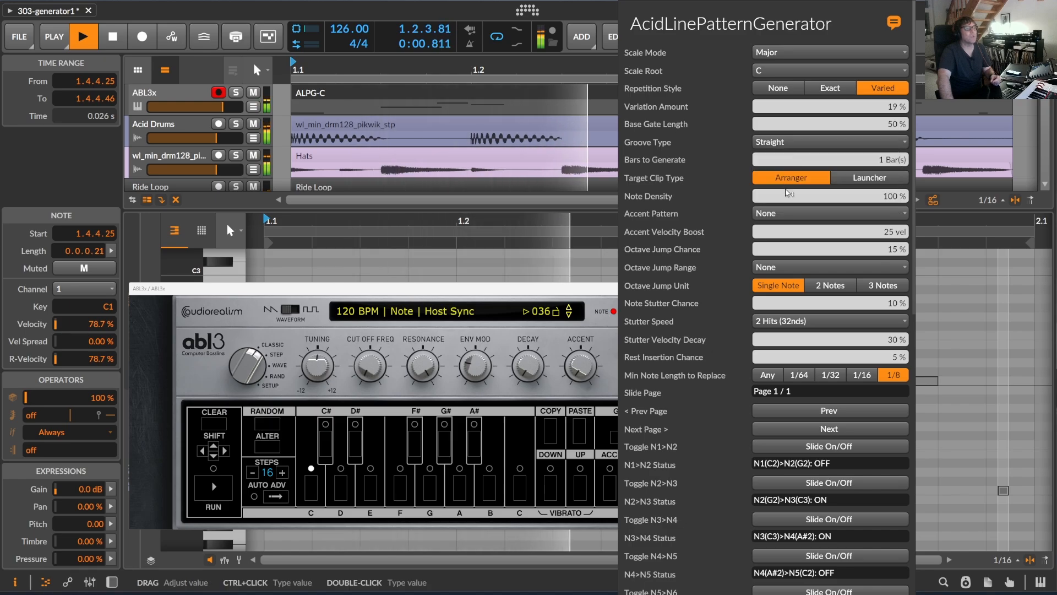
Step: Set the Octave Jump Chance to 73%
scroll(805, 278, "down", 8)
scroll(805, 278, "up", 8)
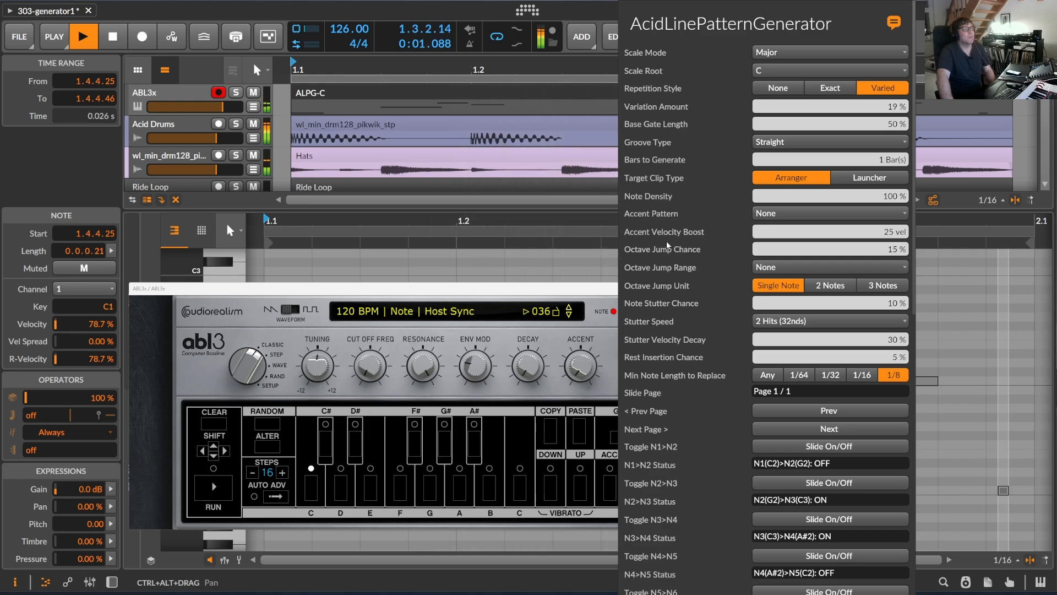
mouse_move(799, 255)
left_mouse_down()
mouse_move(827, 255)
mouse_move(813, 255)
left_mouse_up()
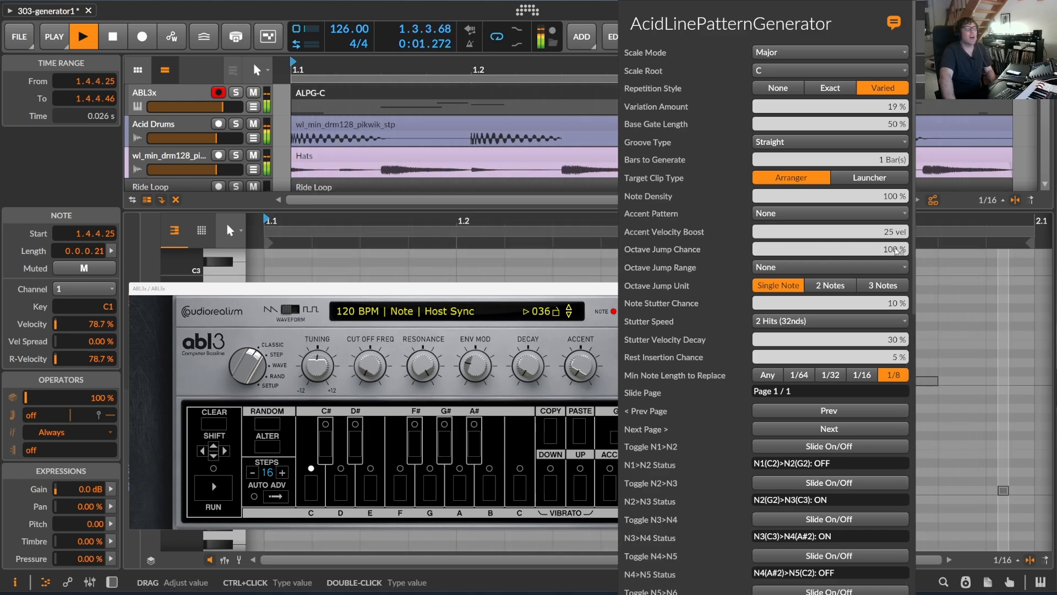
left_click_drag(898, 250, 877, 250)
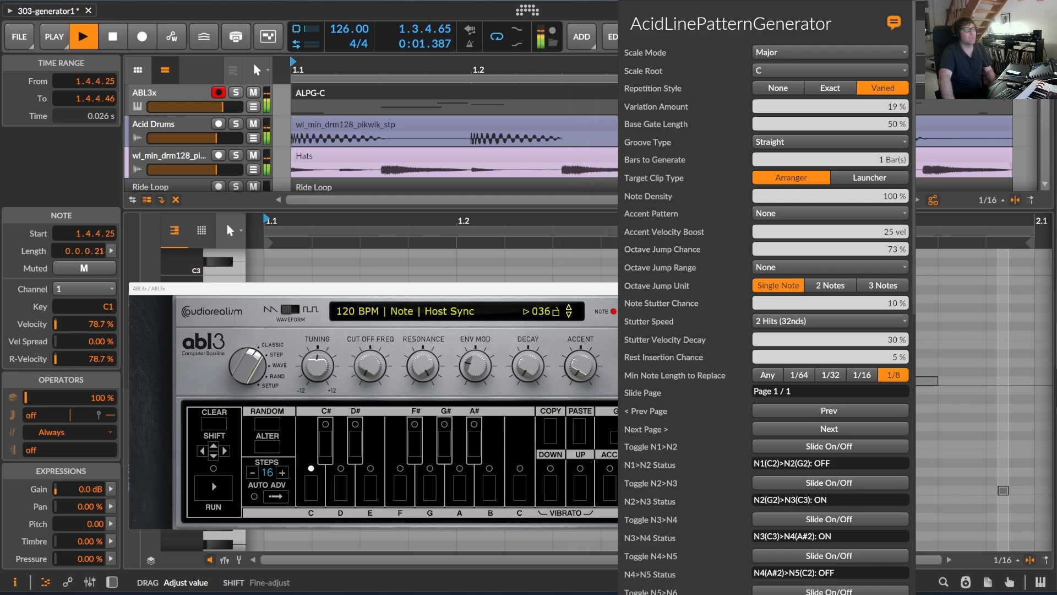
Step: Set the Accent Pattern to Classic 303 Beat and the Octave Jump Range to +/- 2 Octaves
scroll(712, 240, "down", 3)
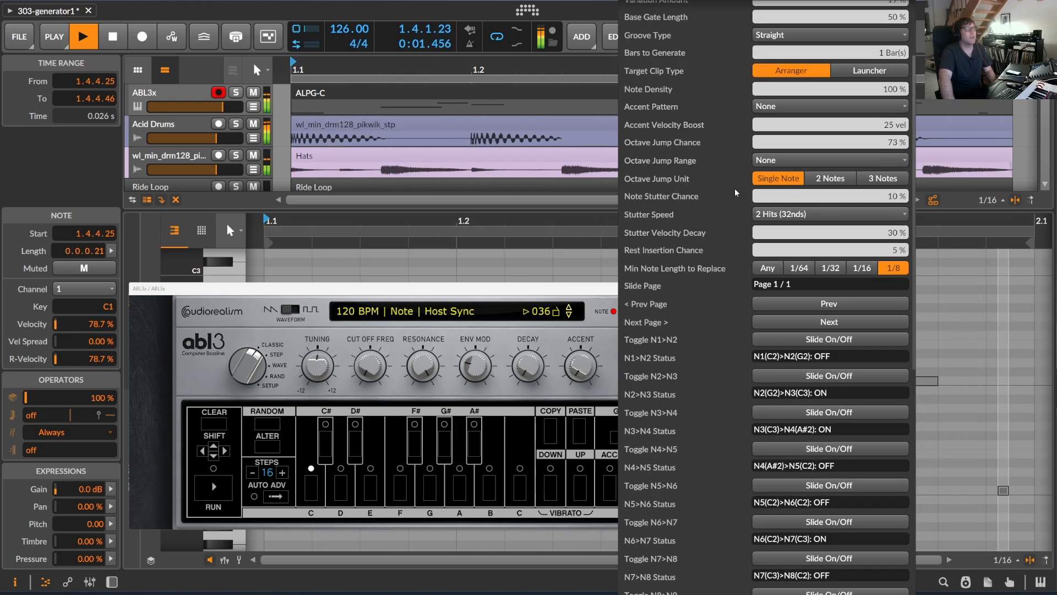
scroll(658, 209, "up", 3)
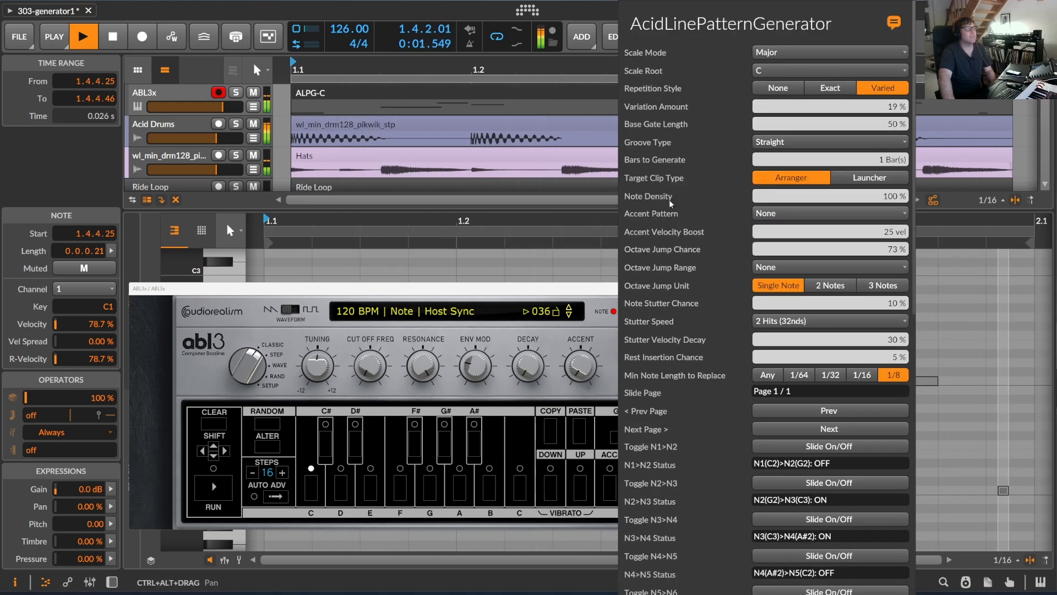
left_click(769, 214)
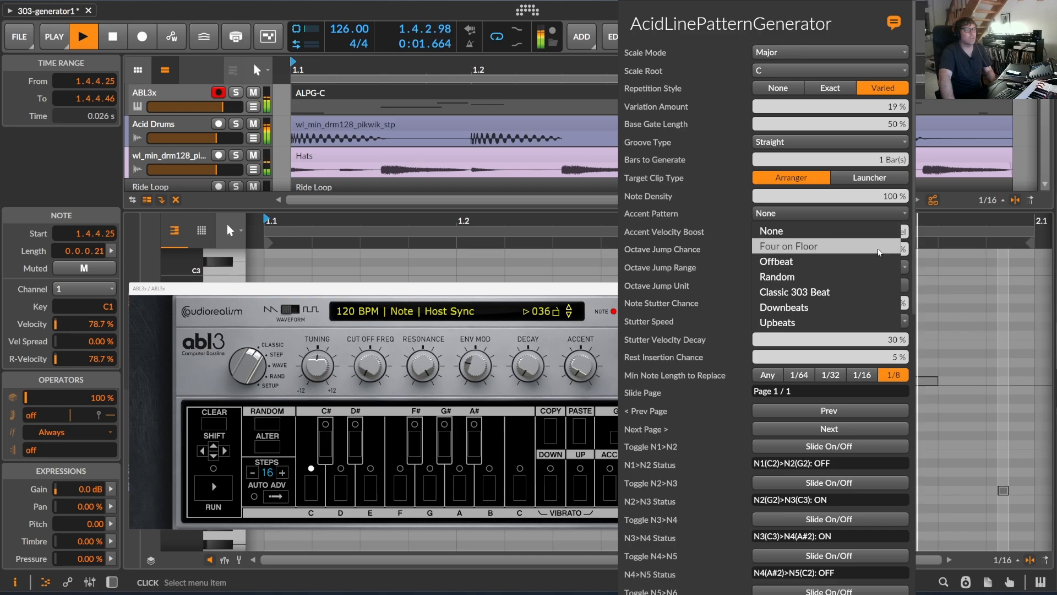
left_click(809, 292)
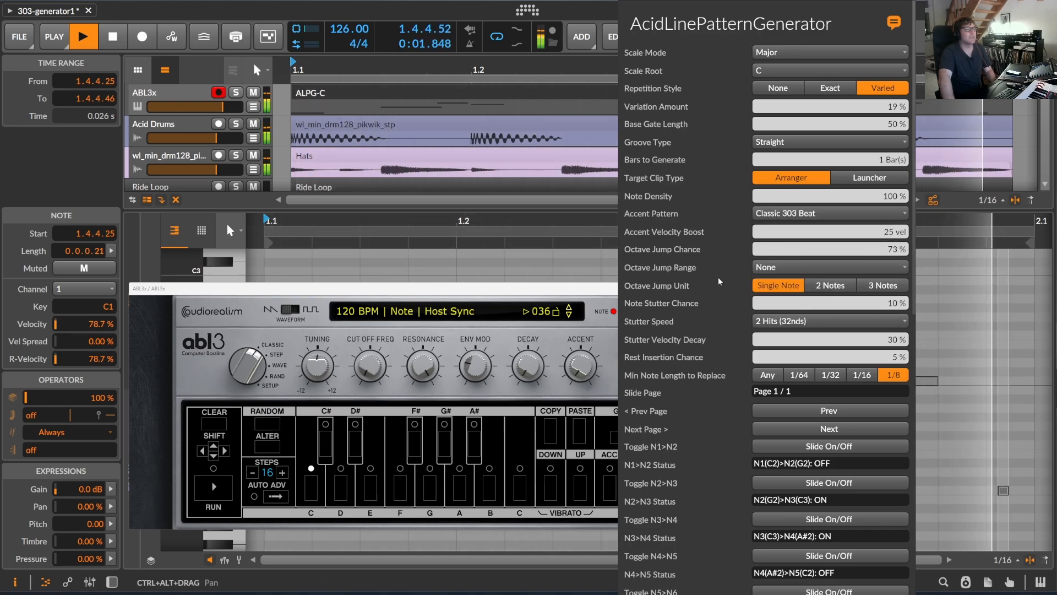
left_click(775, 267)
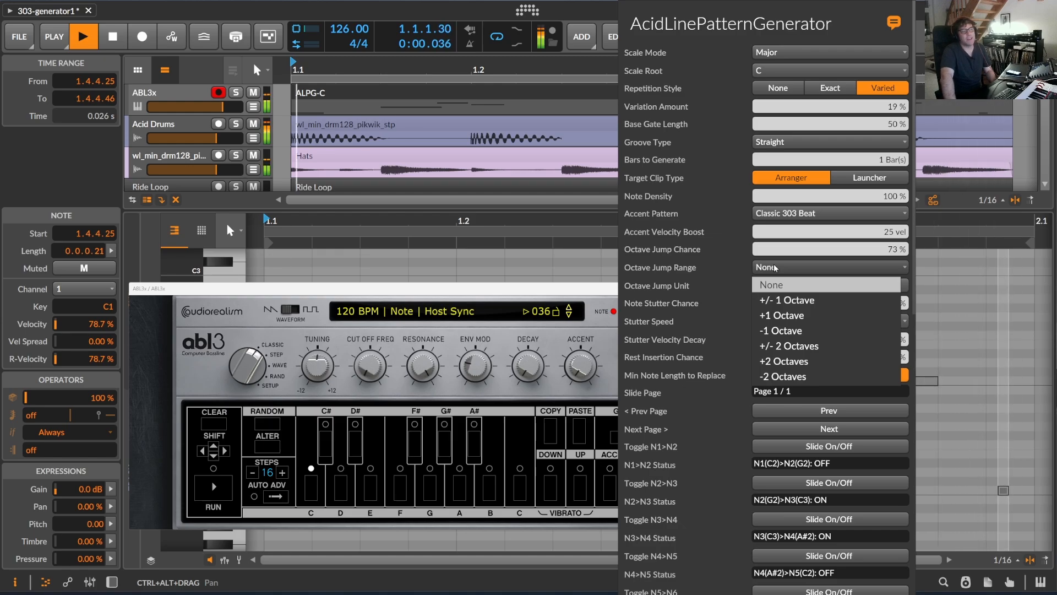
left_click(793, 346)
Step: Turn on the N5>N6 slide, then repaint the acid line and transpose it down one octave
scroll(840, 284, "down", 10)
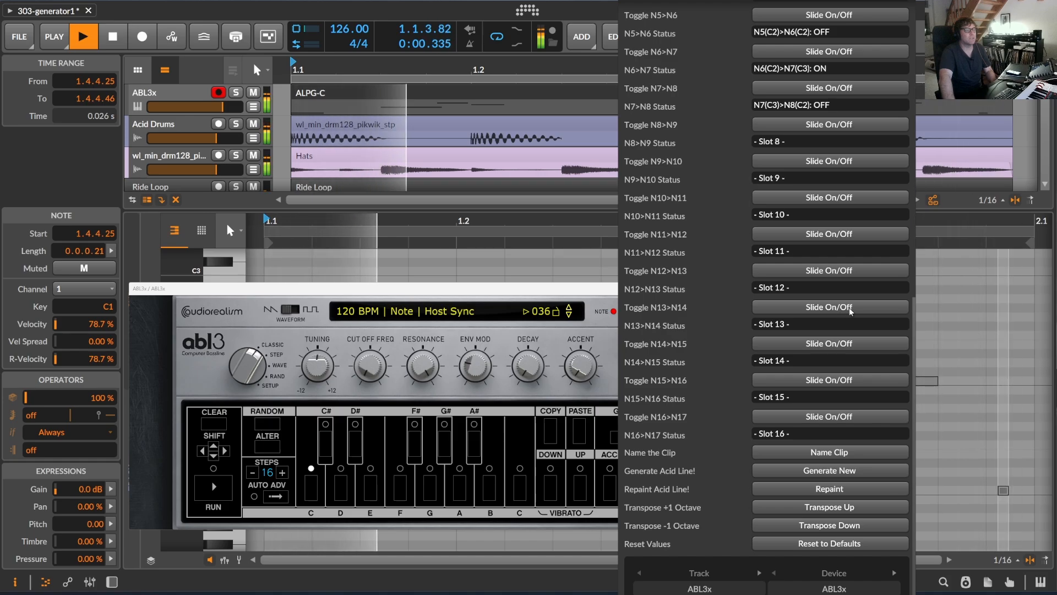
scroll(830, 286, "up", 5)
left_click(833, 281)
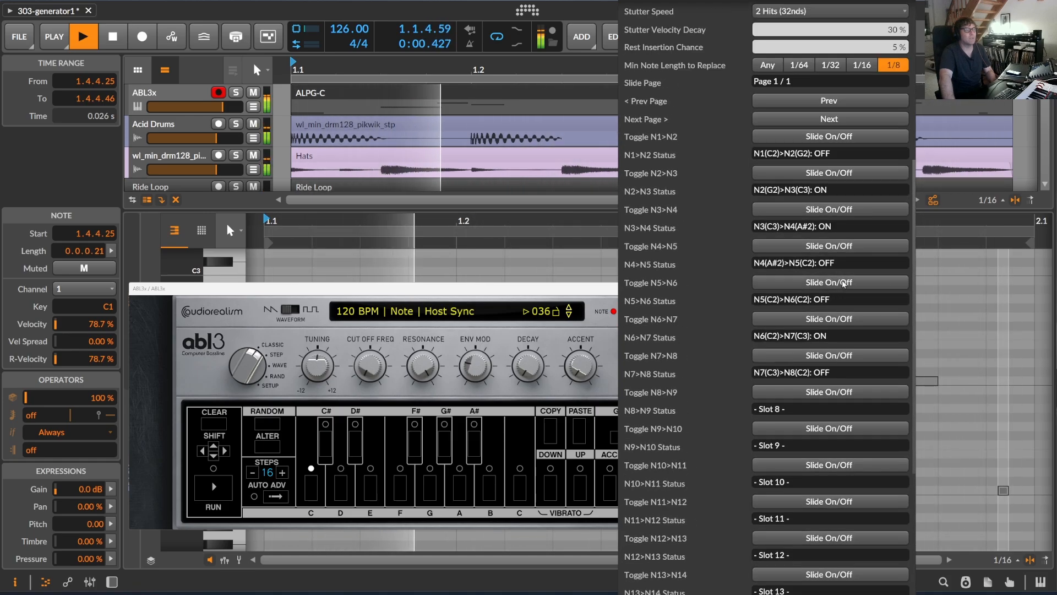
scroll(833, 298, "down", 5)
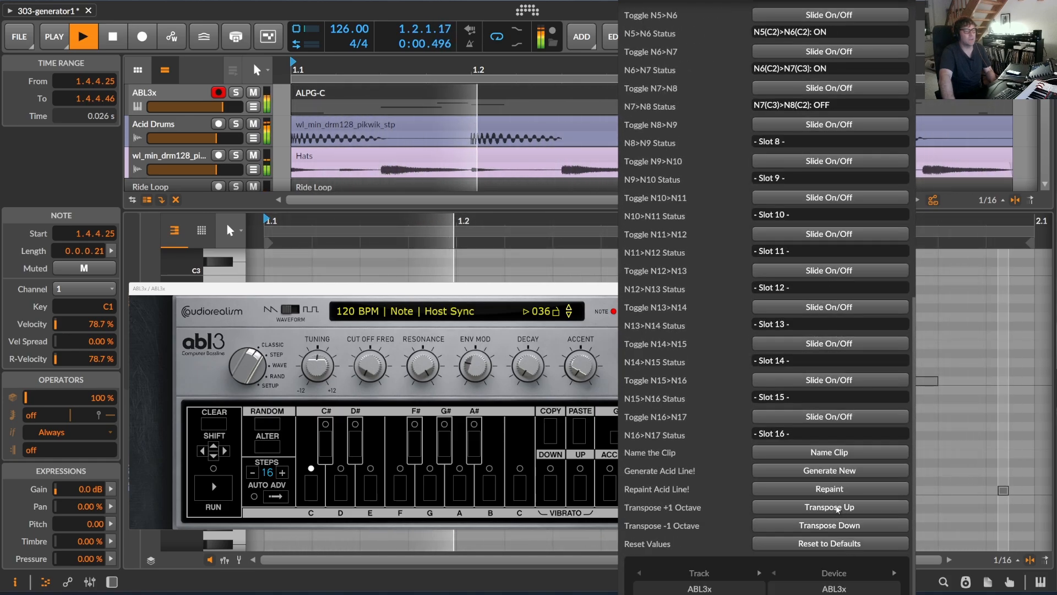
left_click(830, 489)
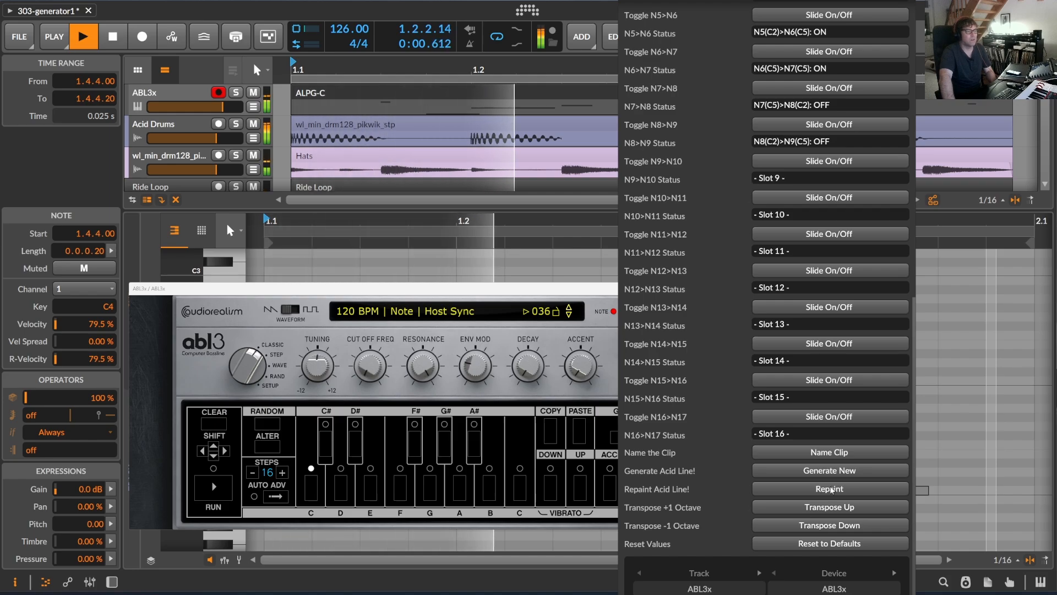
left_click(839, 527)
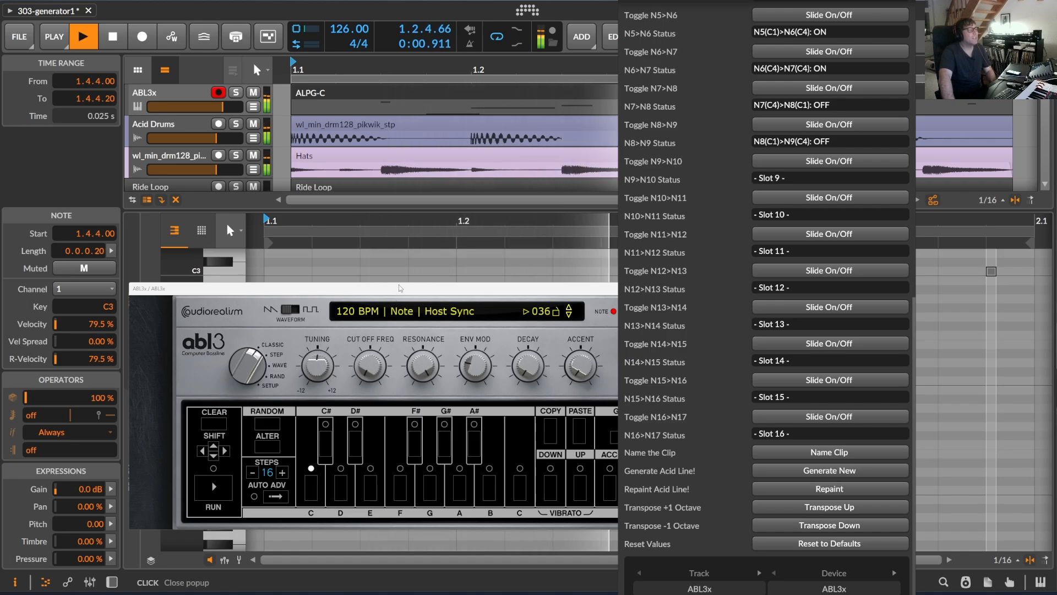
Step: Examine the acid line's notes across the octaves of the ALPG-C clip in the piano roll
left_click(544, 526)
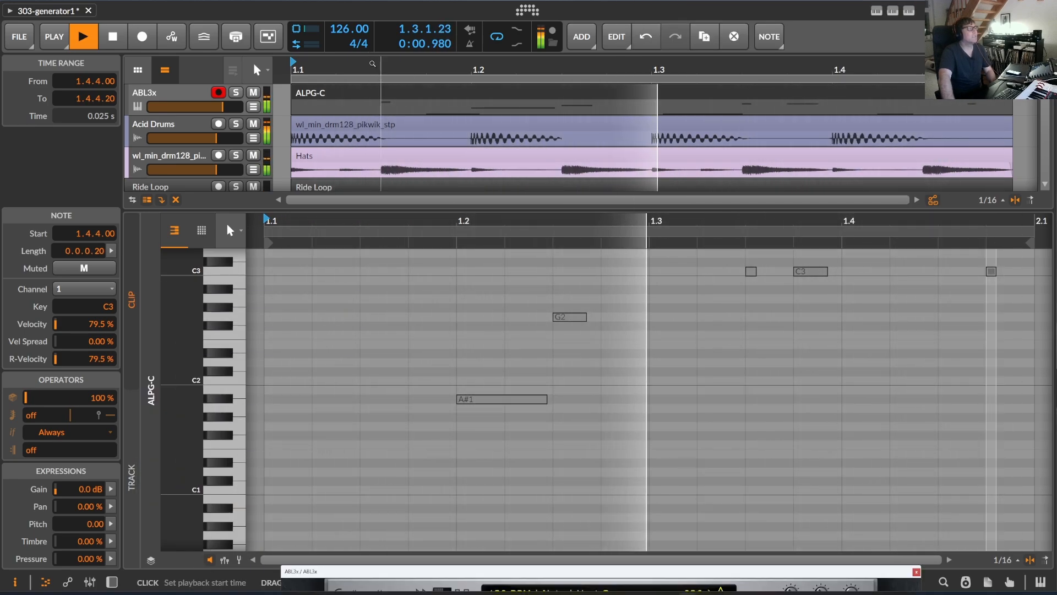
scroll(554, 442, "down", 3)
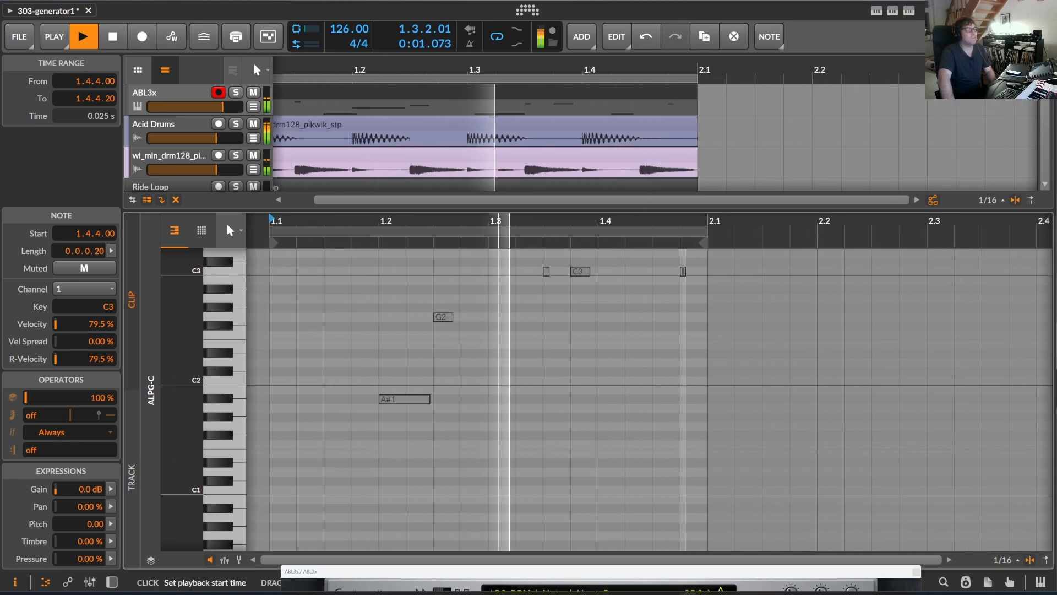
scroll(554, 442, "up", 4)
scroll(554, 442, "down", 10)
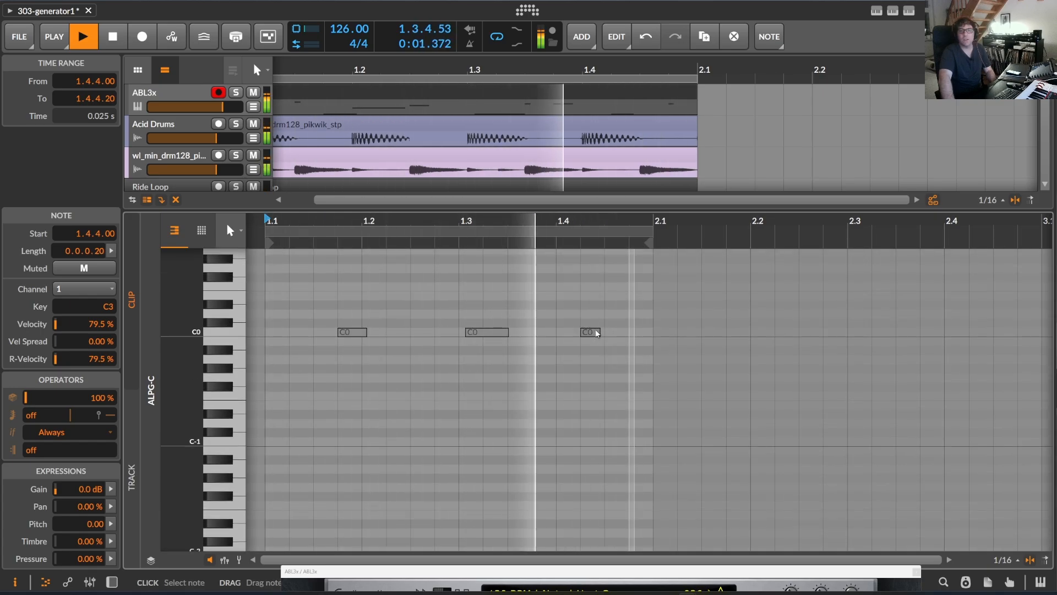
scroll(595, 330, "up", 5)
scroll(596, 330, "up", 13)
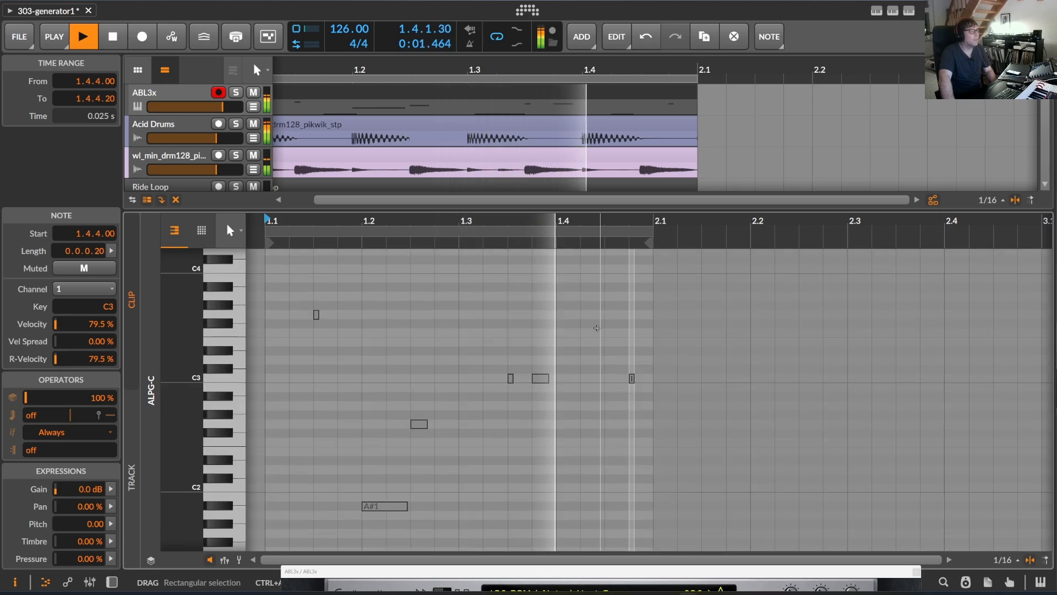
scroll(597, 327, "down", 8)
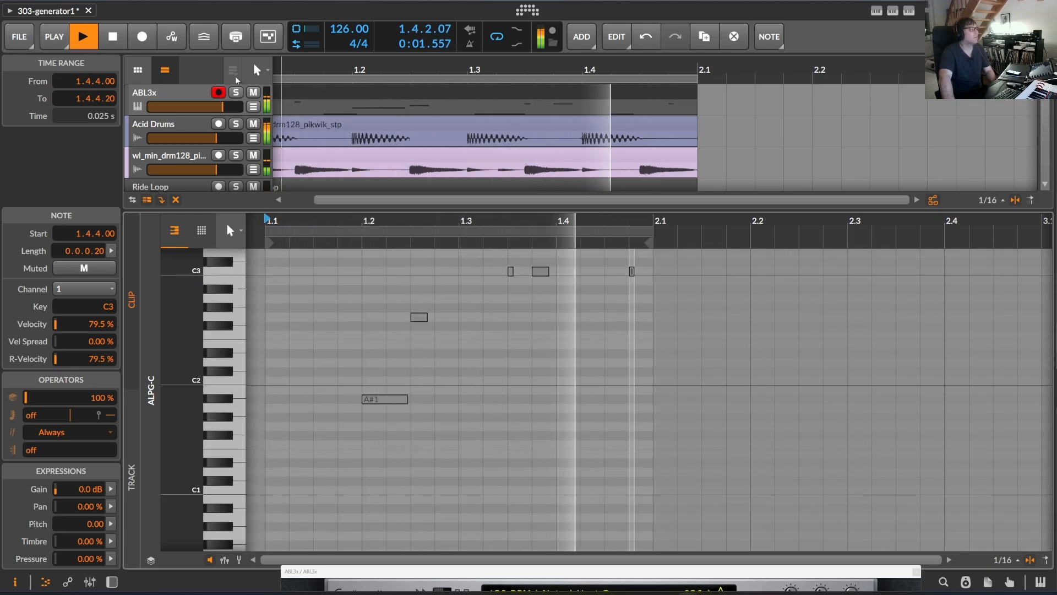
Step: Show the device chain of the ABL3x track below the arranger
key("d")
left_click_drag(277, 438, 277, 352)
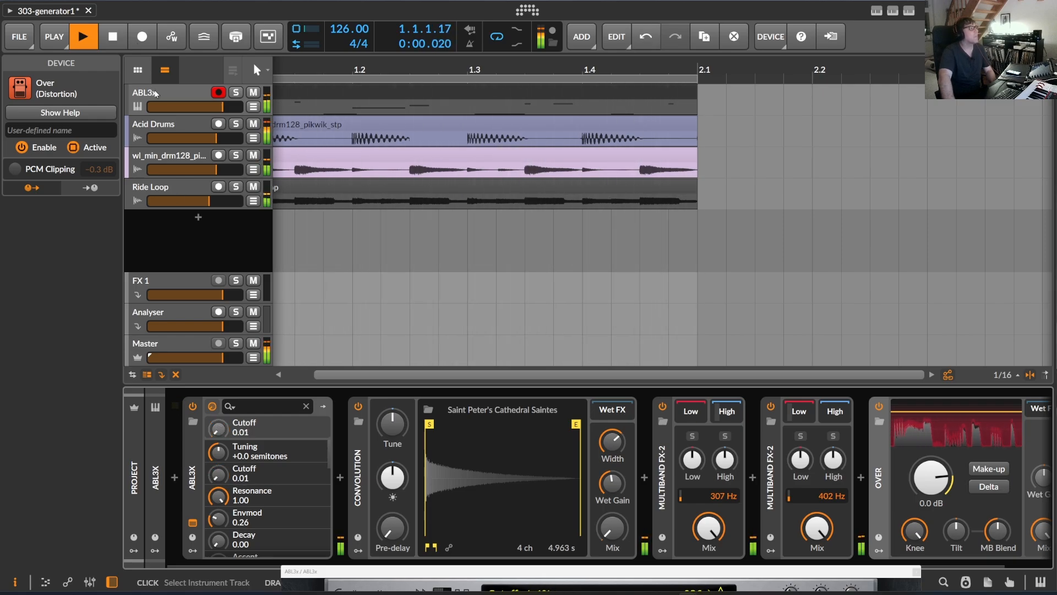
Step: Generate a new acid line at 150% Note Density and transpose it down two octaves
left_click(907, 12)
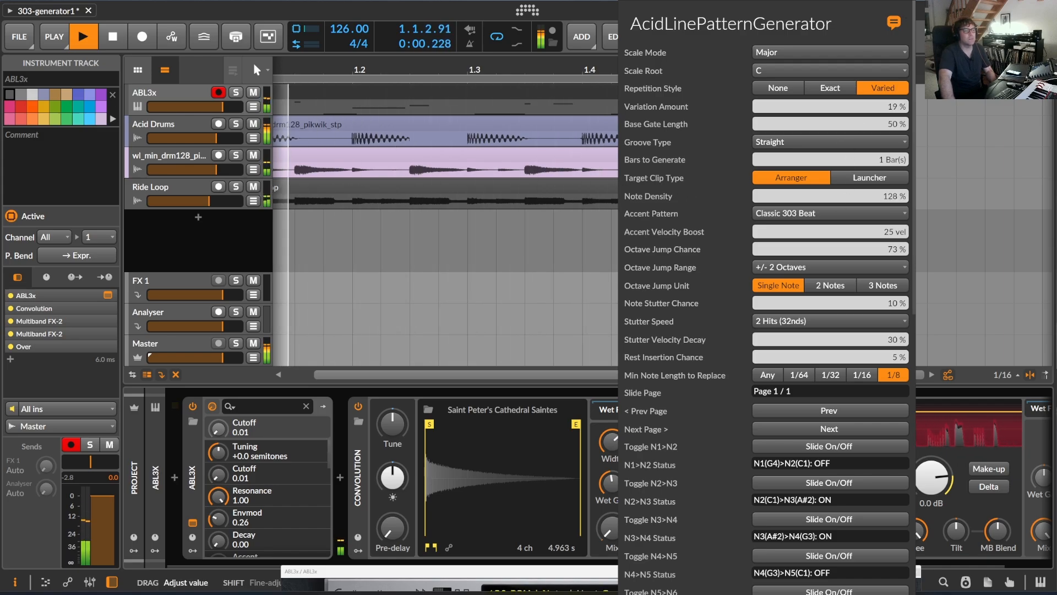
scroll(850, 495, "down", 10)
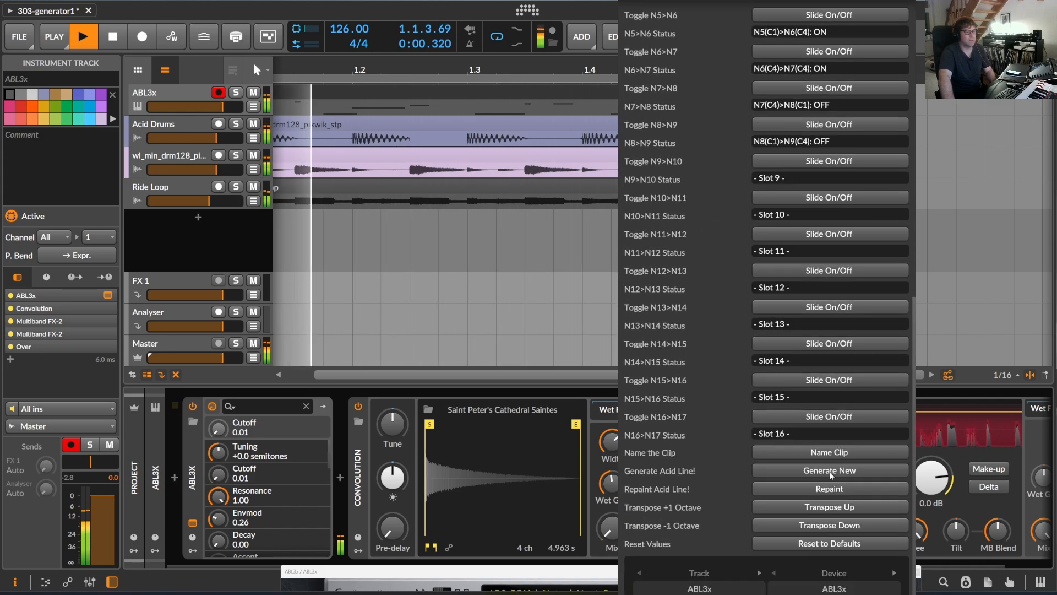
left_click(830, 471)
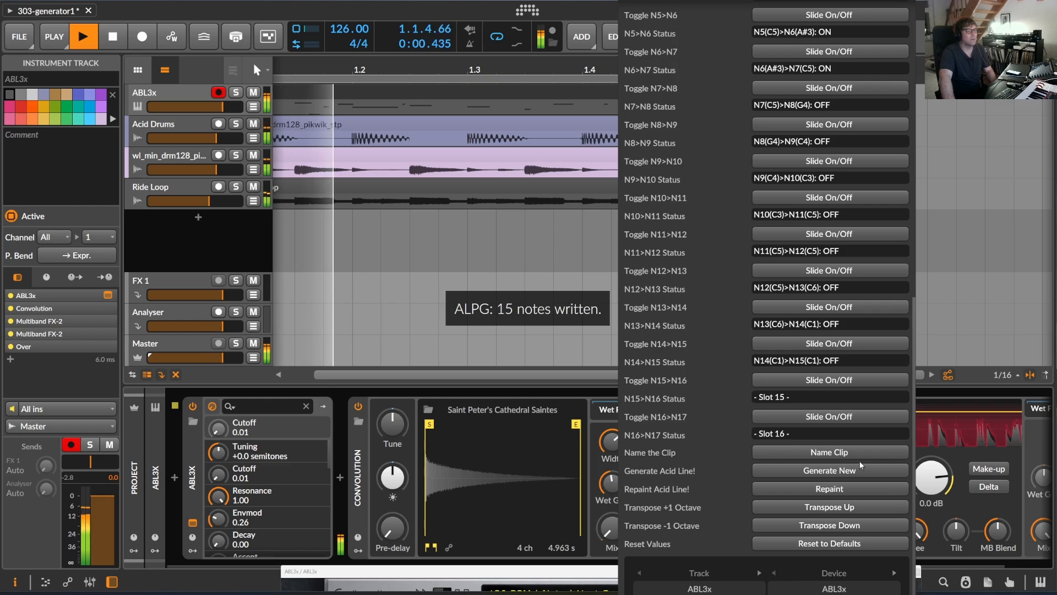
double_click(851, 527)
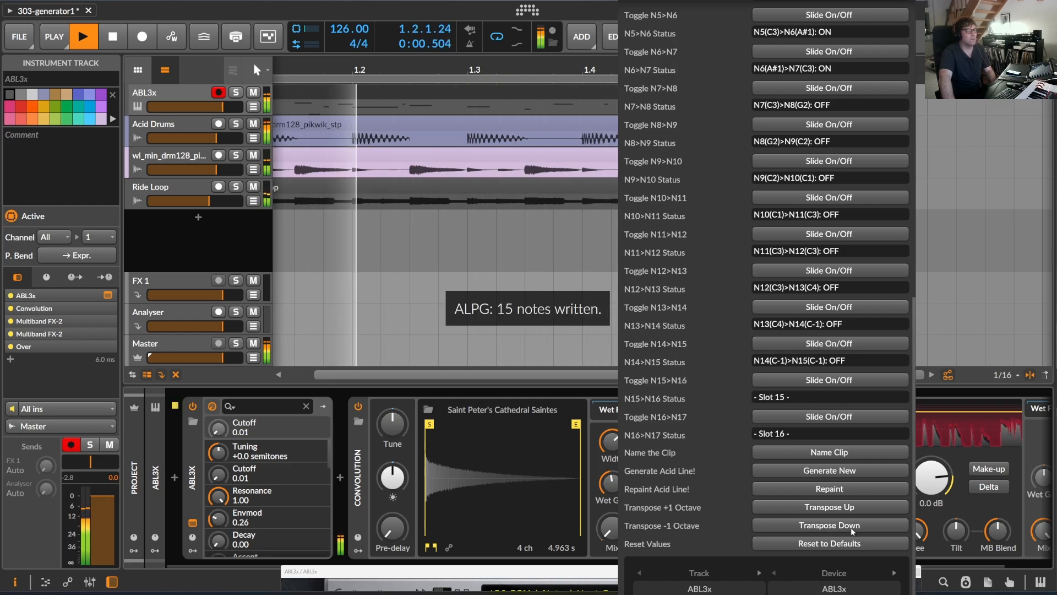
left_click(382, 67)
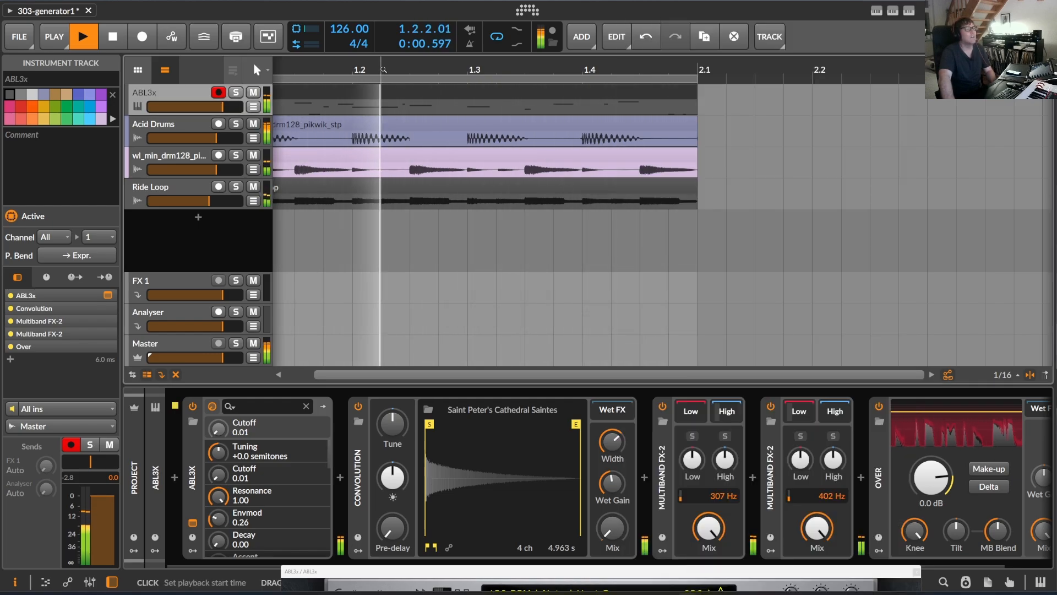
Step: Restart playback of the one-bar arrangement with the whole bar in view
left_click(113, 37)
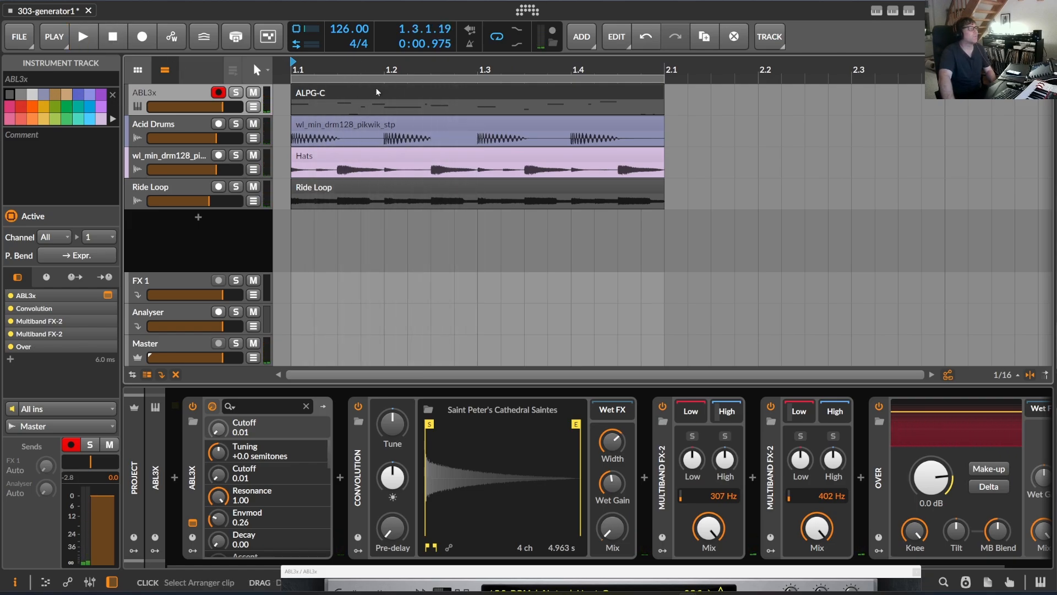
scroll(361, 72, "up", 3)
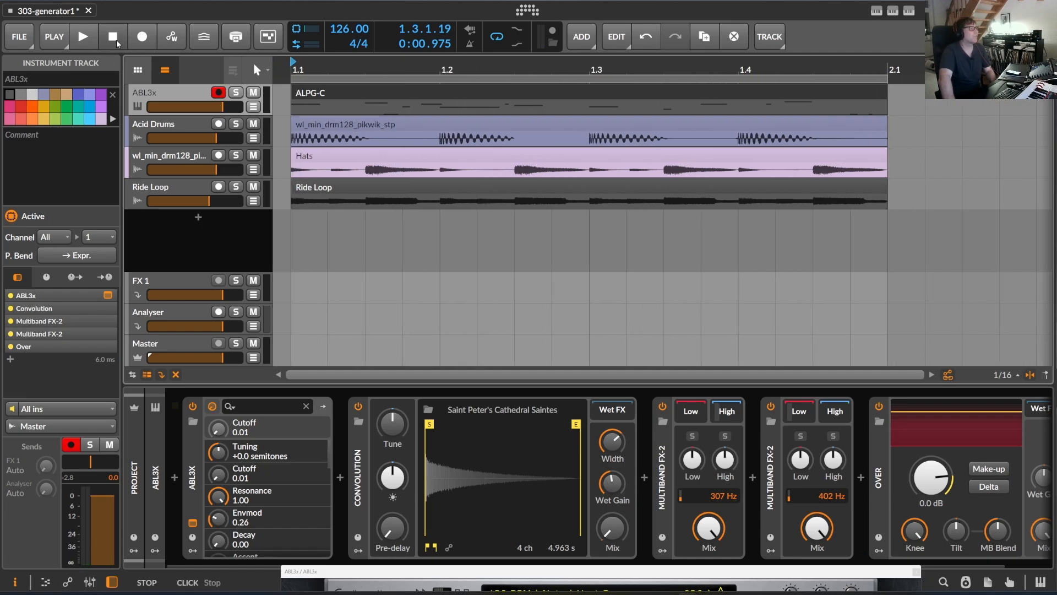
left_click(84, 36)
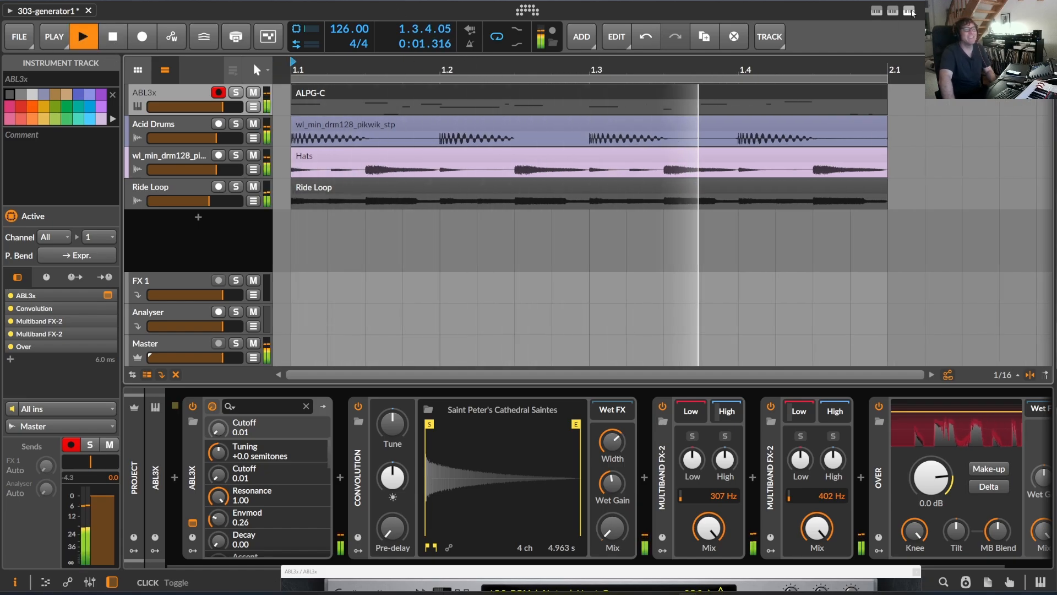
Step: Generate another acid line and transpose it down three octaves
left_click(910, 11)
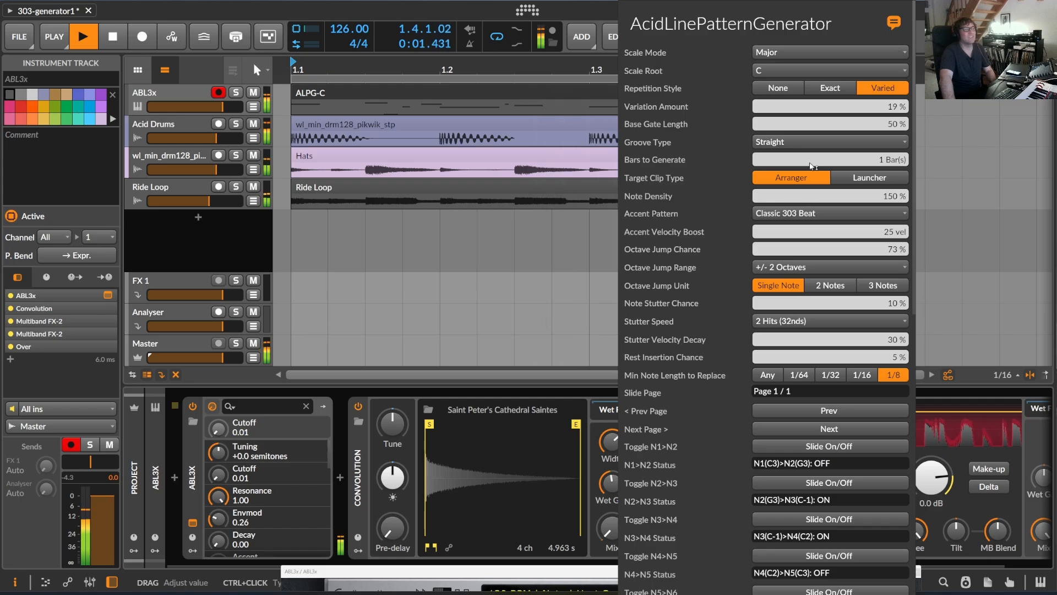
scroll(815, 142, "down", 10)
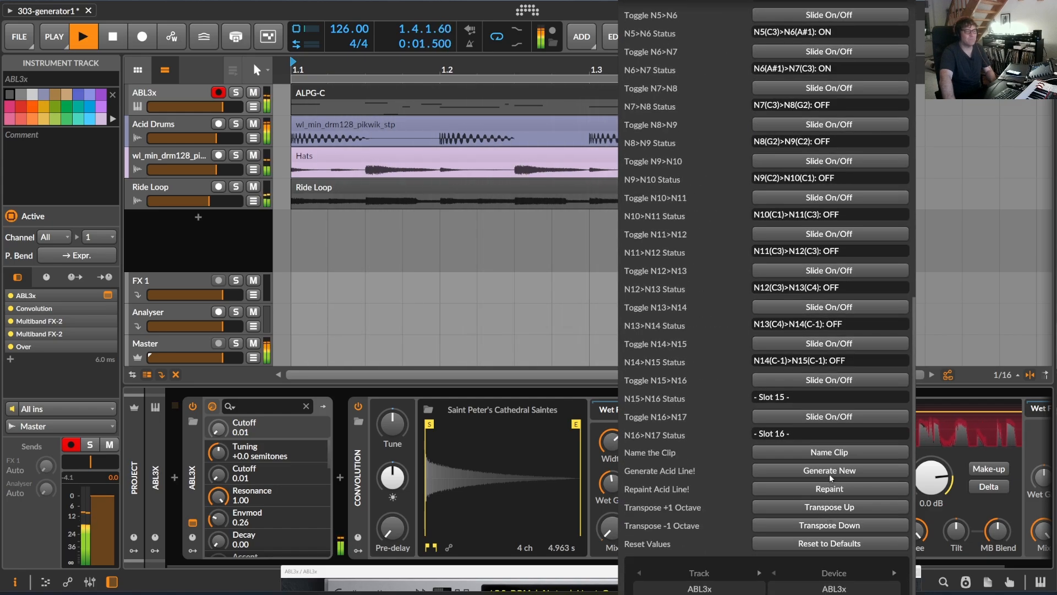
left_click(830, 471)
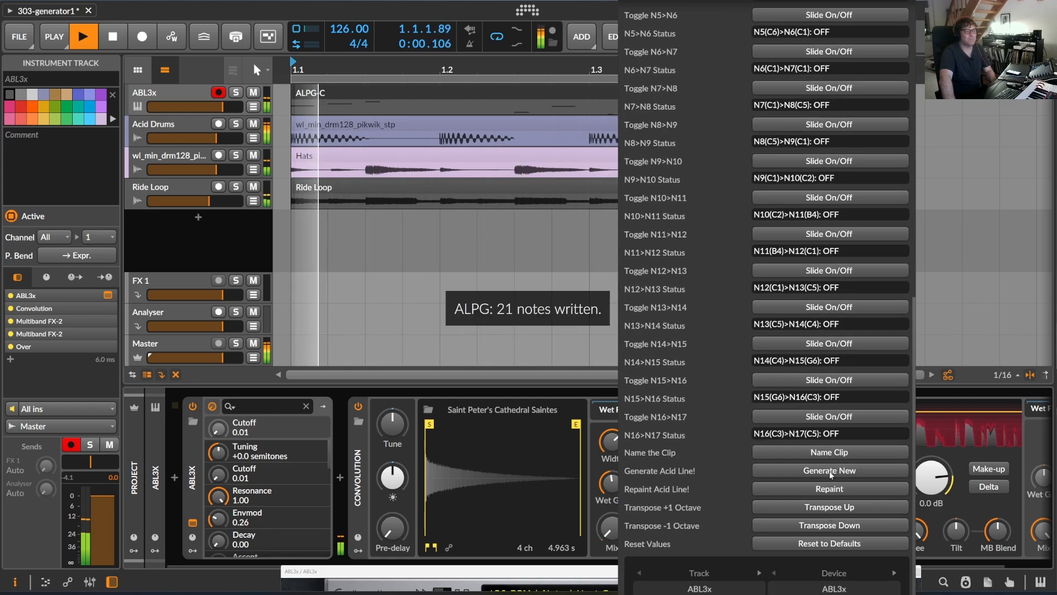
left_click(831, 525)
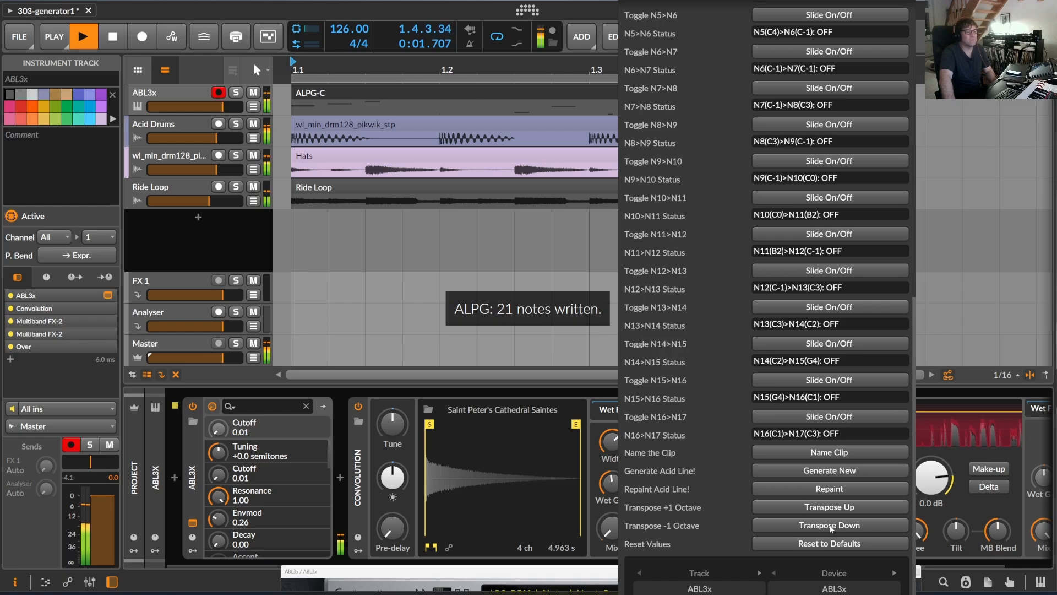
left_click(831, 525)
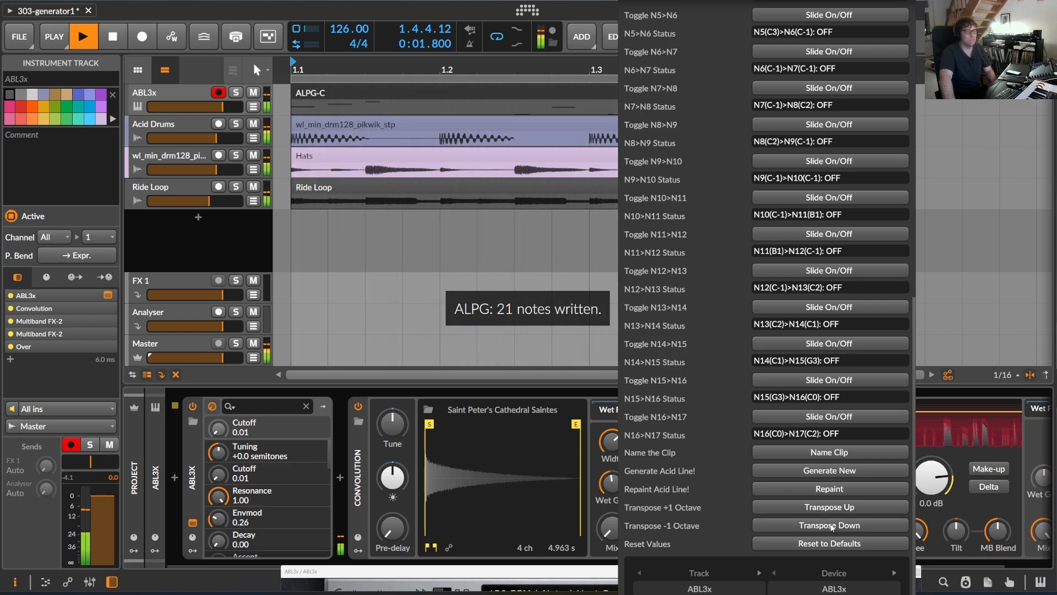
Step: Replace the line with a newly generated pattern and transpose it down four octaves
left_click(836, 472)
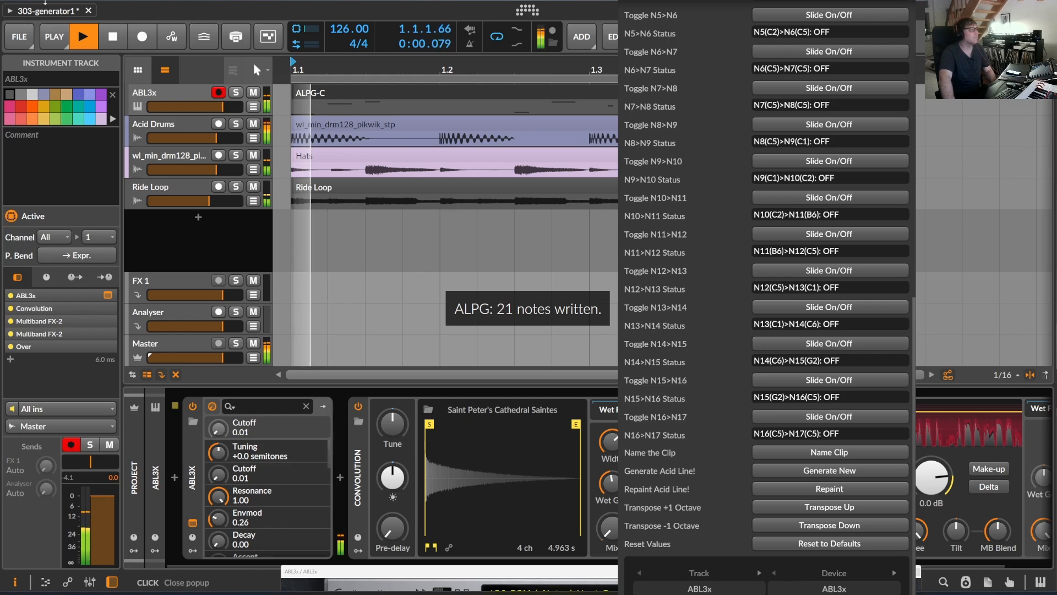
left_click(976, 312)
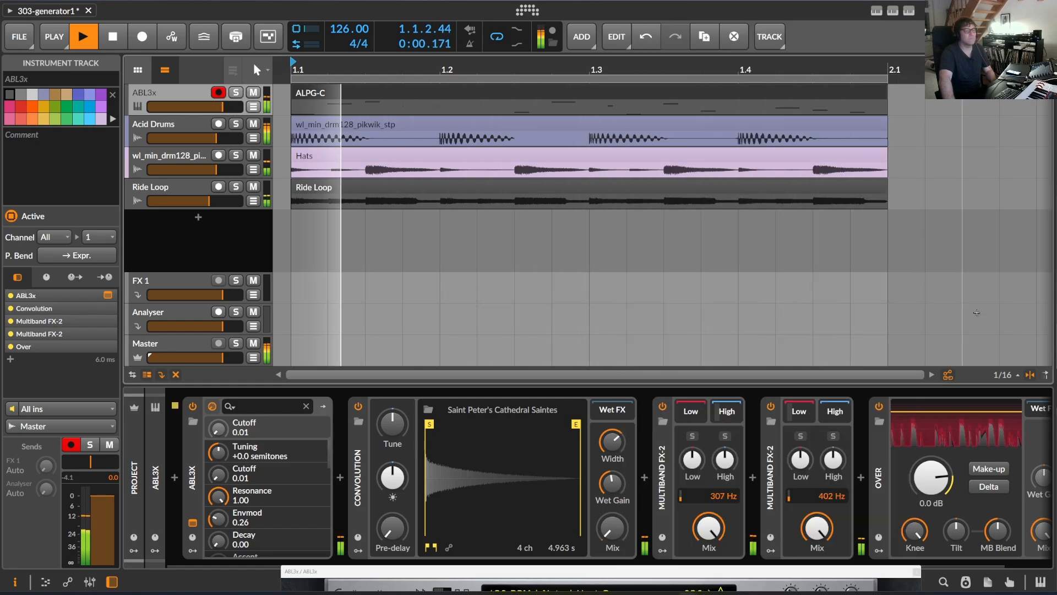
left_click(909, 10)
scroll(805, 567, "down", 7)
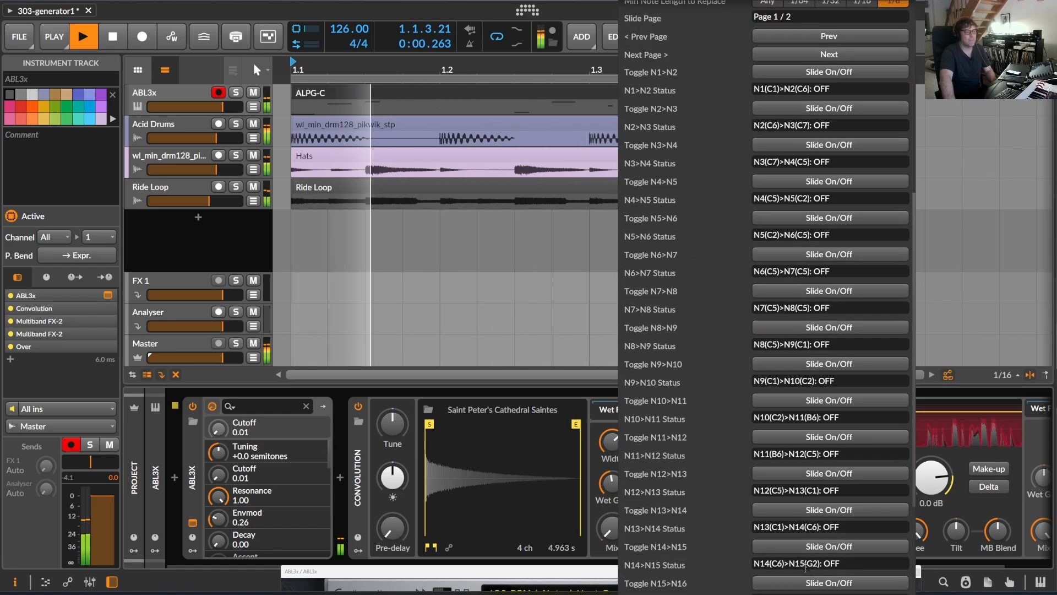
scroll(806, 567, "down", 5)
double_click(825, 525)
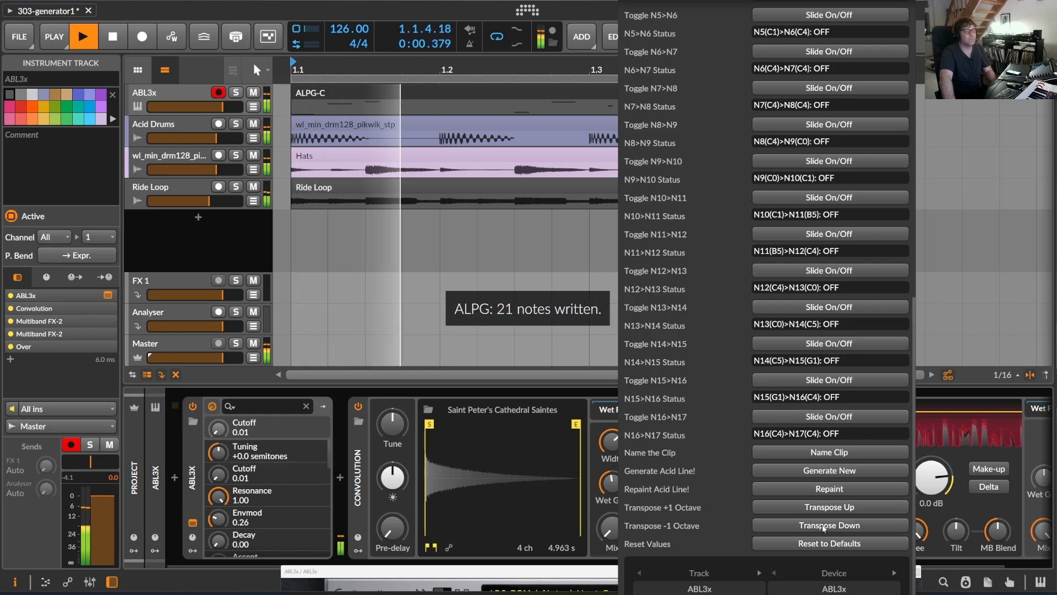
left_click(825, 525)
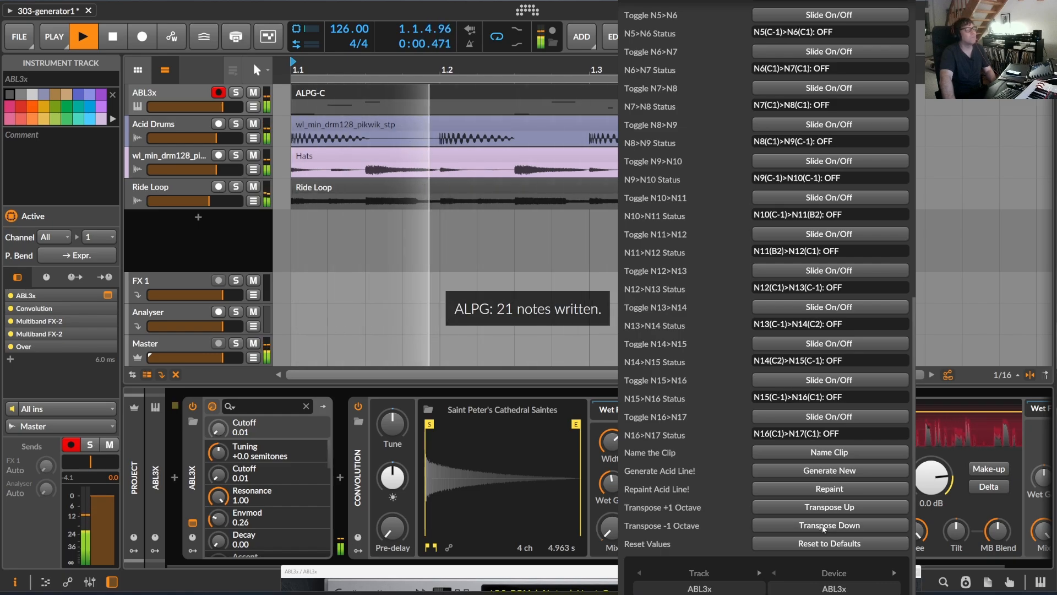
Step: Repaint the acid line and generate a new one at 11% Variation Amount and 101% Note Density
scroll(859, 318, "up", 10)
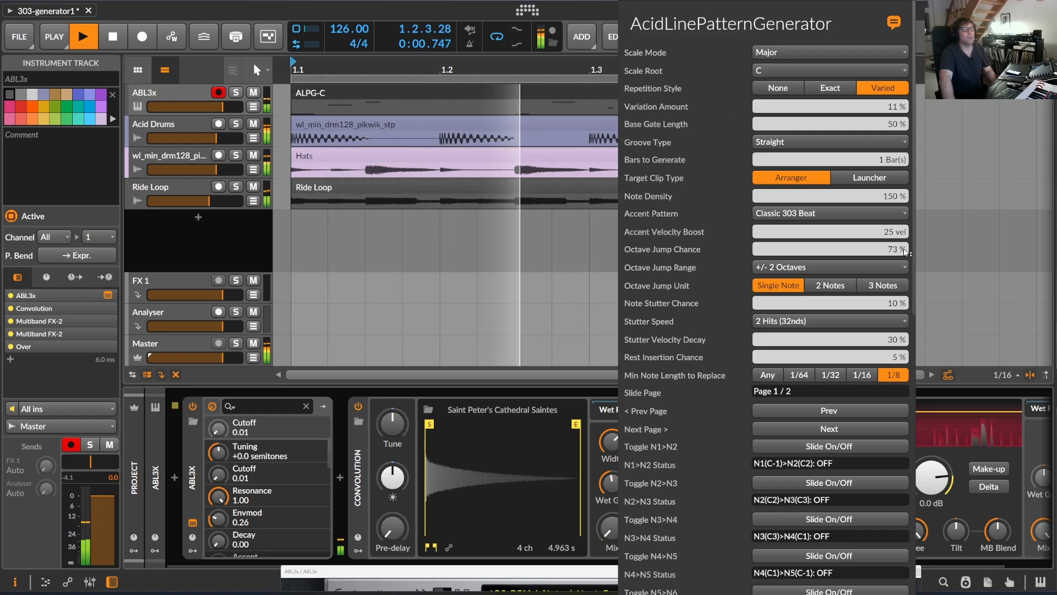
left_click_drag(830, 196, 830, 205)
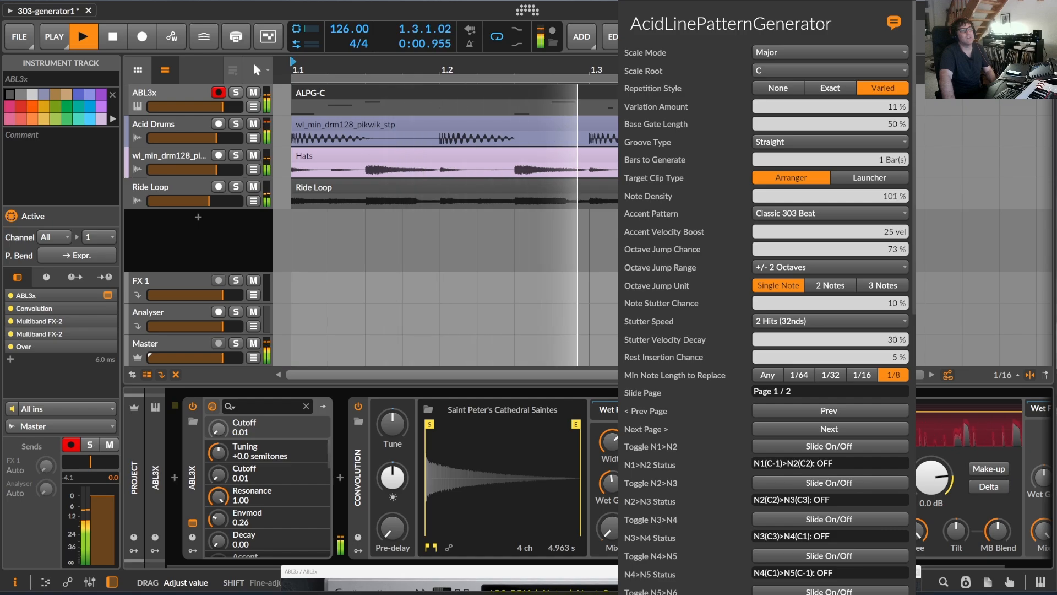
scroll(862, 356, "down", 10)
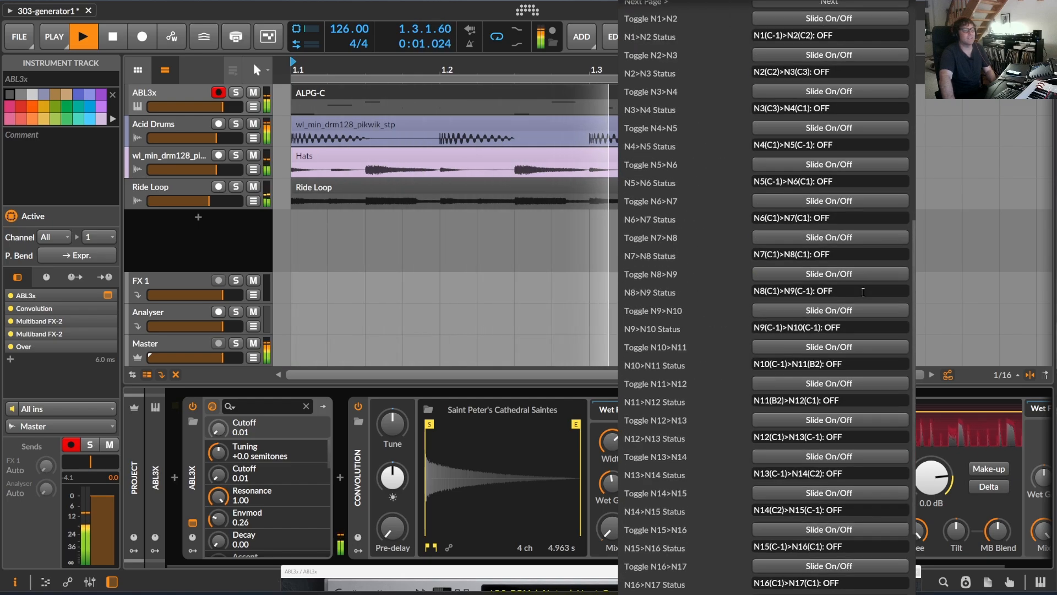
left_click(847, 487)
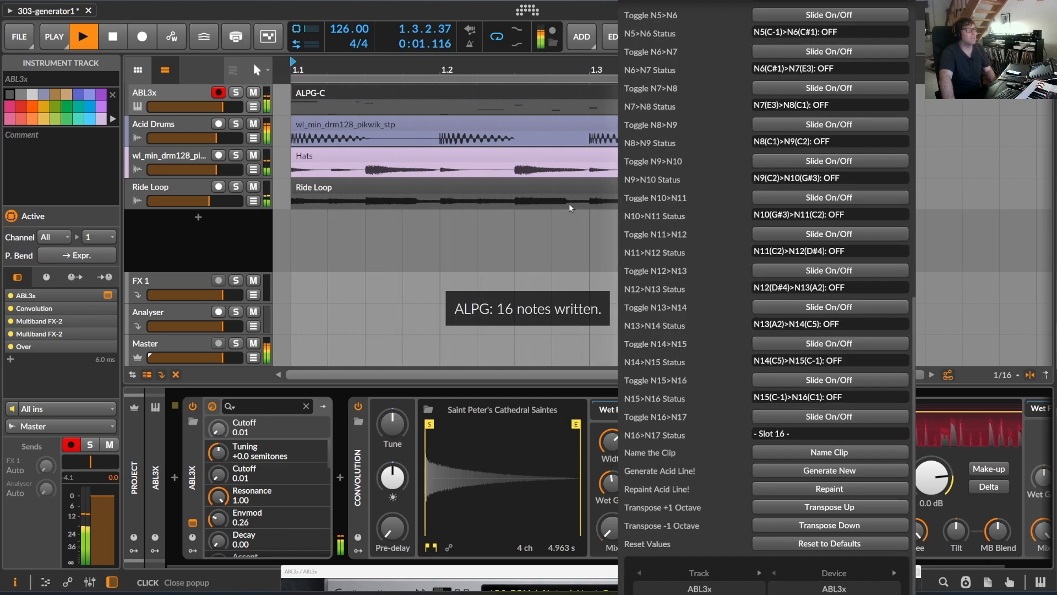
left_click(831, 471)
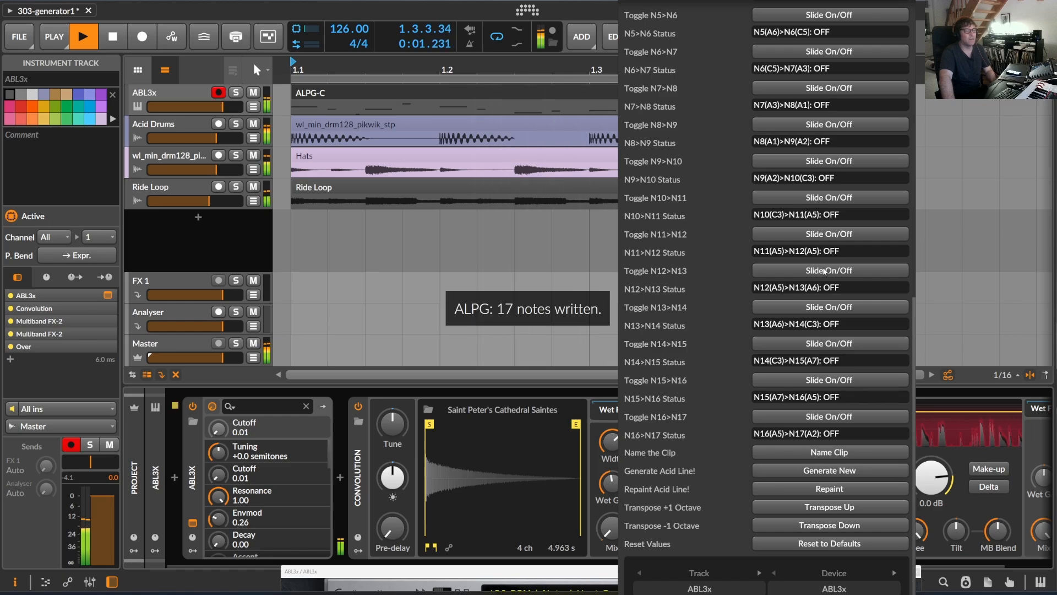
Step: Set the Octave Jump Range to +/- 1 Octave and the Octave Jump Chance to 8%
scroll(825, 270, "up", 10)
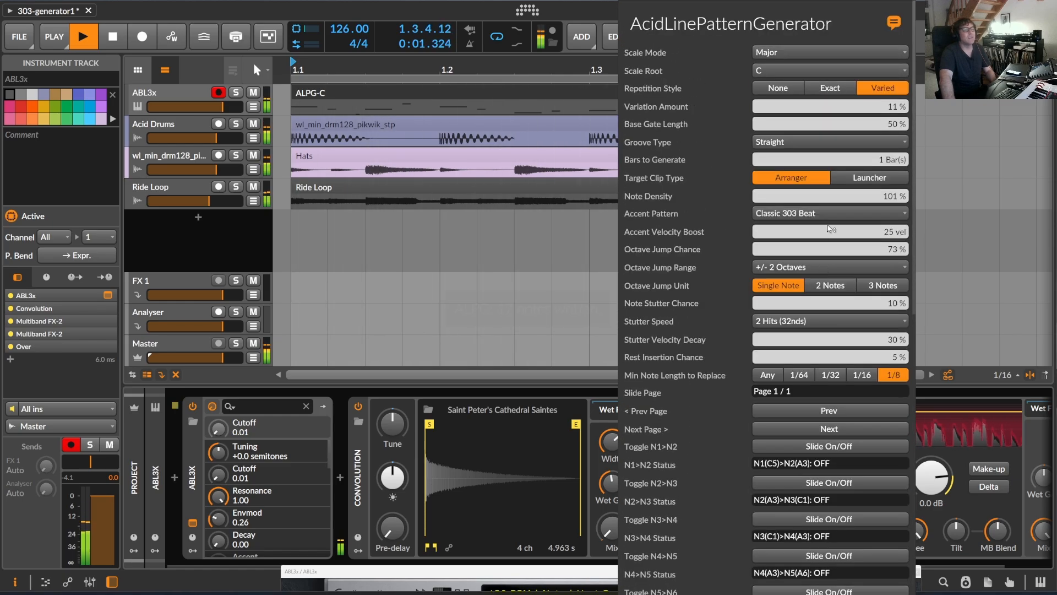
left_click(112, 37)
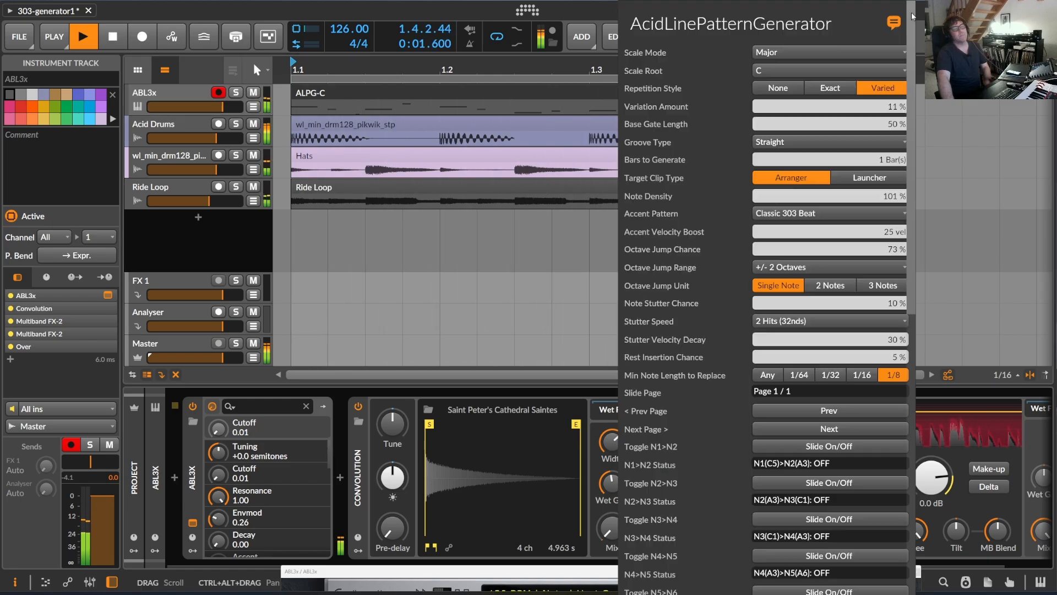
left_click(112, 36)
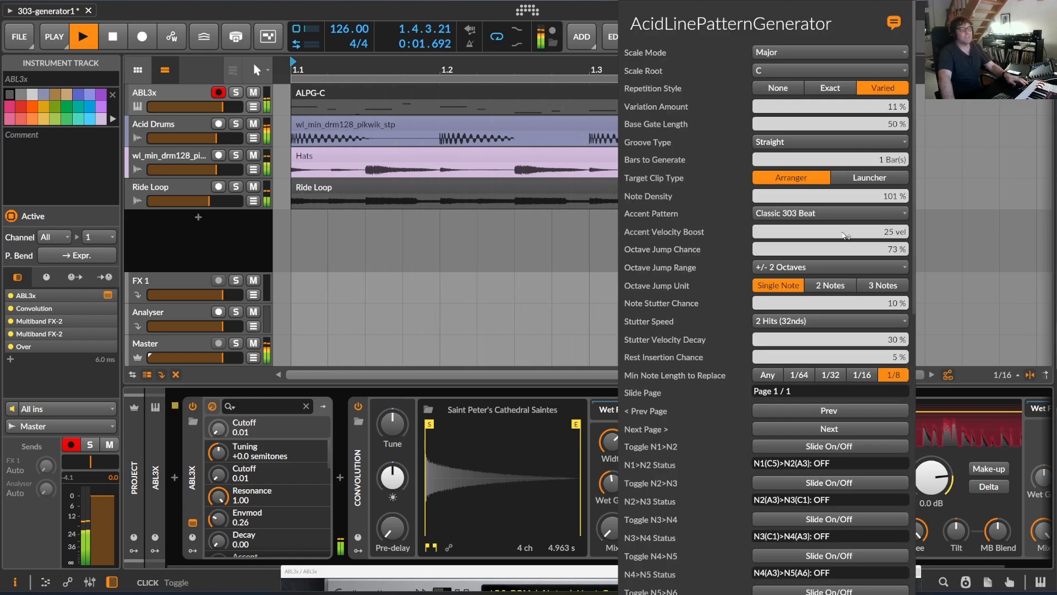
left_click(799, 267)
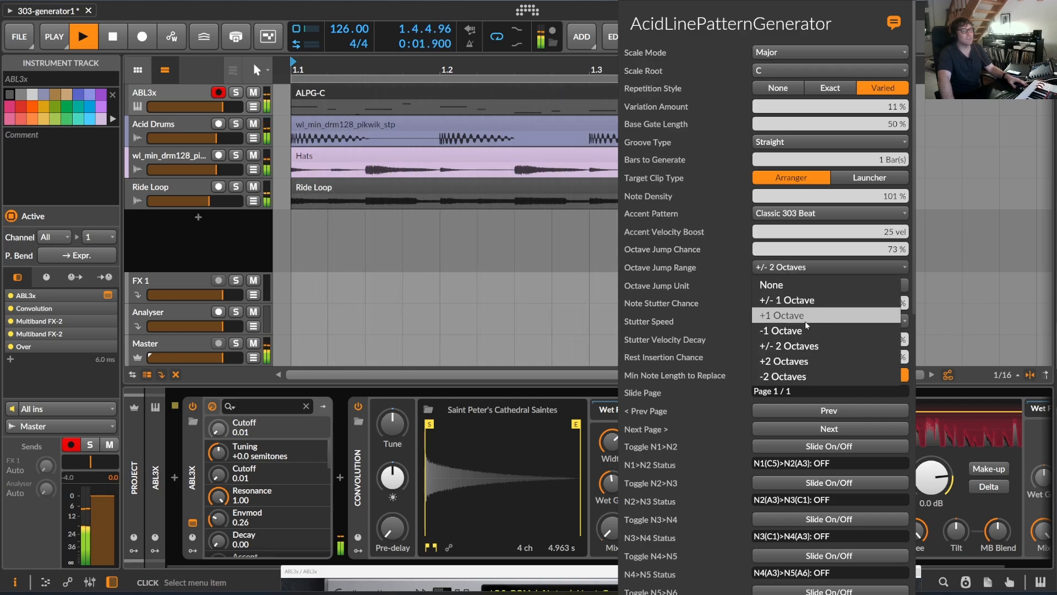
left_click(799, 300)
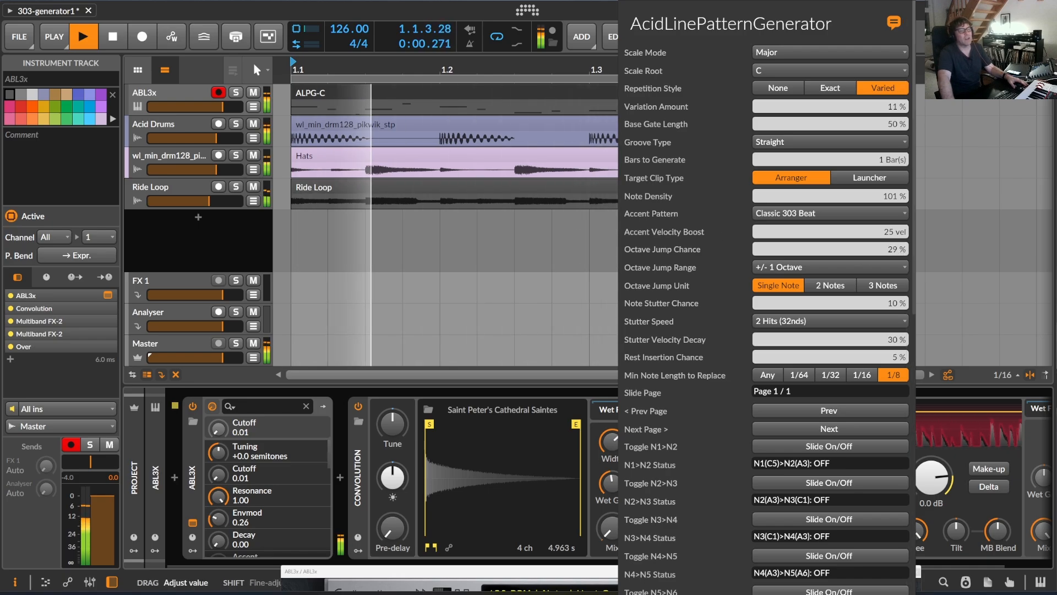
left_click_drag(830, 249, 796, 249)
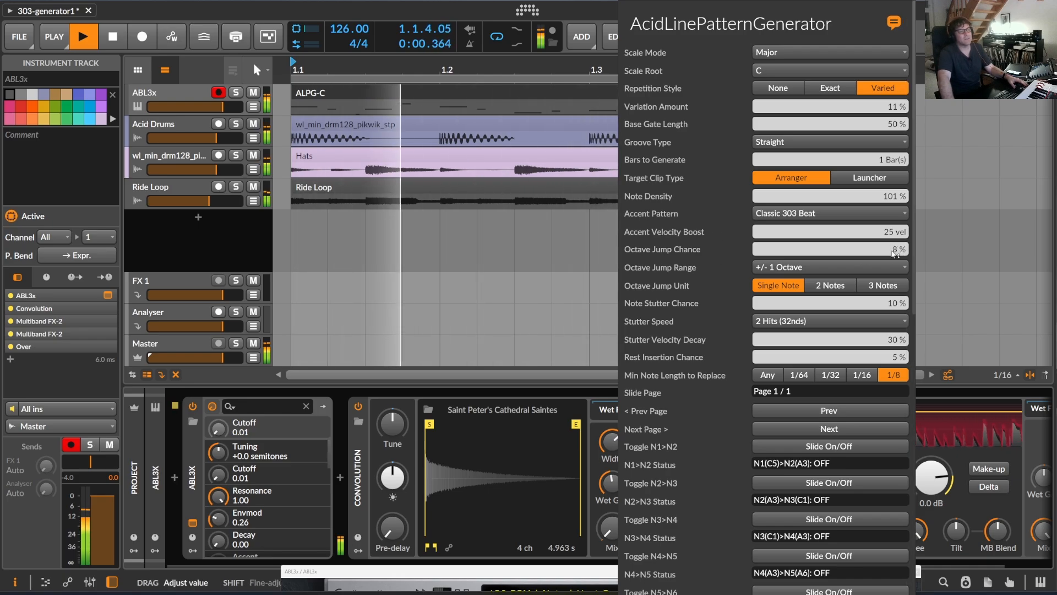
Step: Generate a new acid line, repaint it and transpose it down one octave
scroll(858, 400, "down", 10)
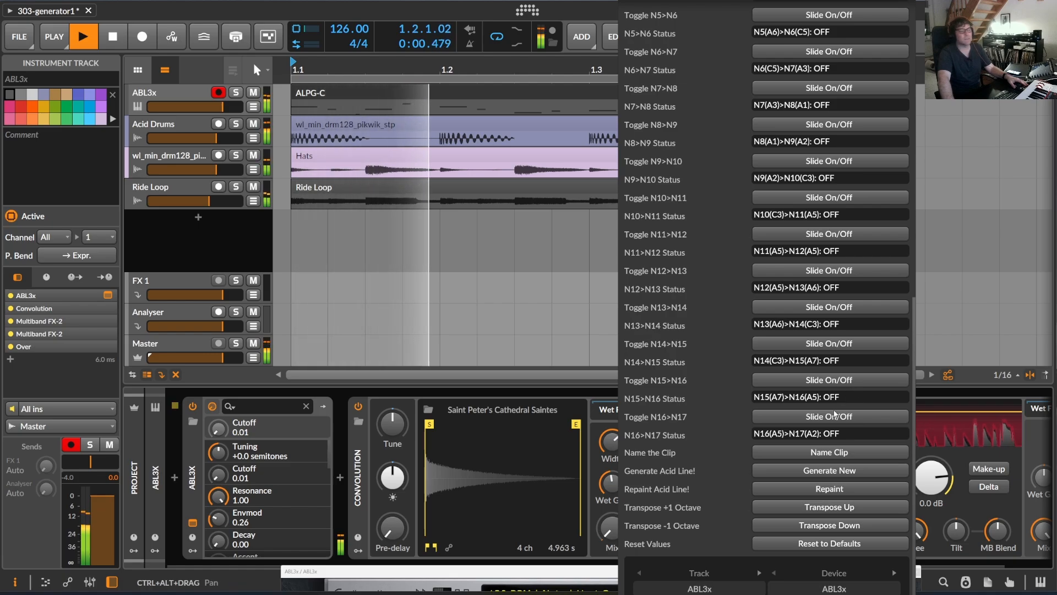
left_click(850, 472)
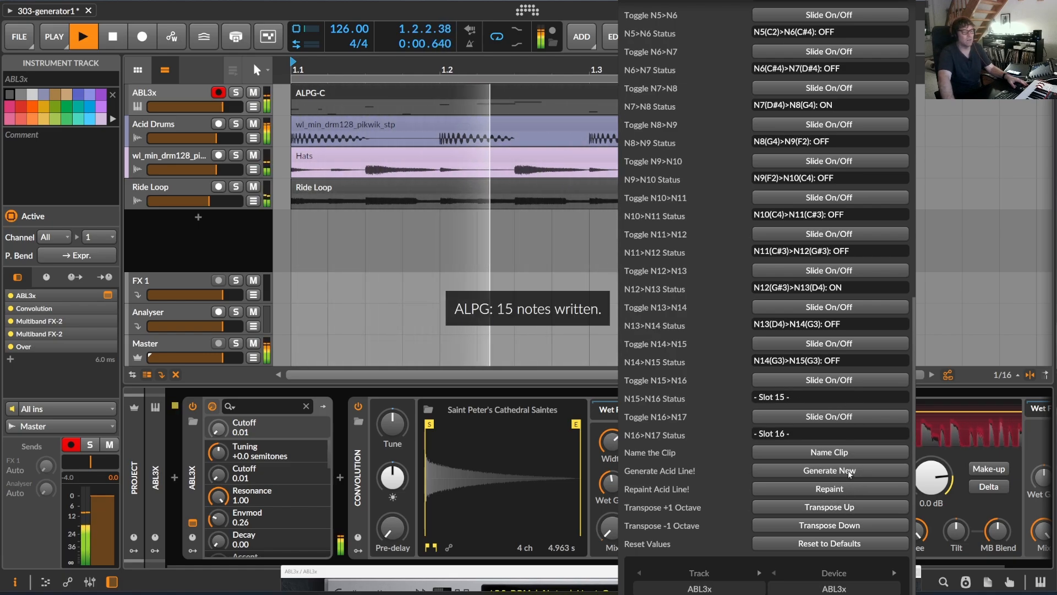
left_click(852, 488)
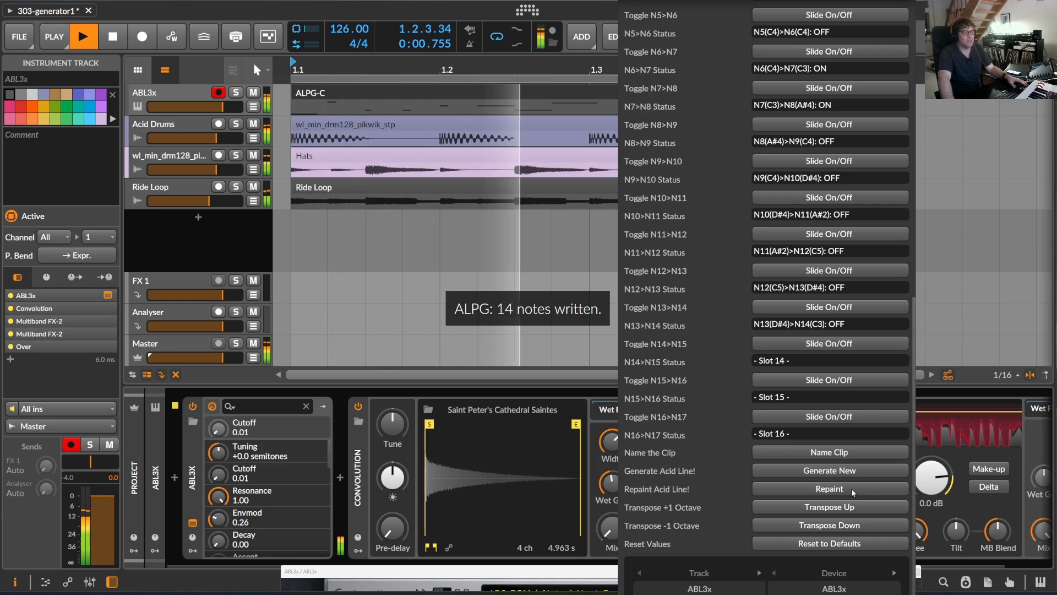
left_click(855, 525)
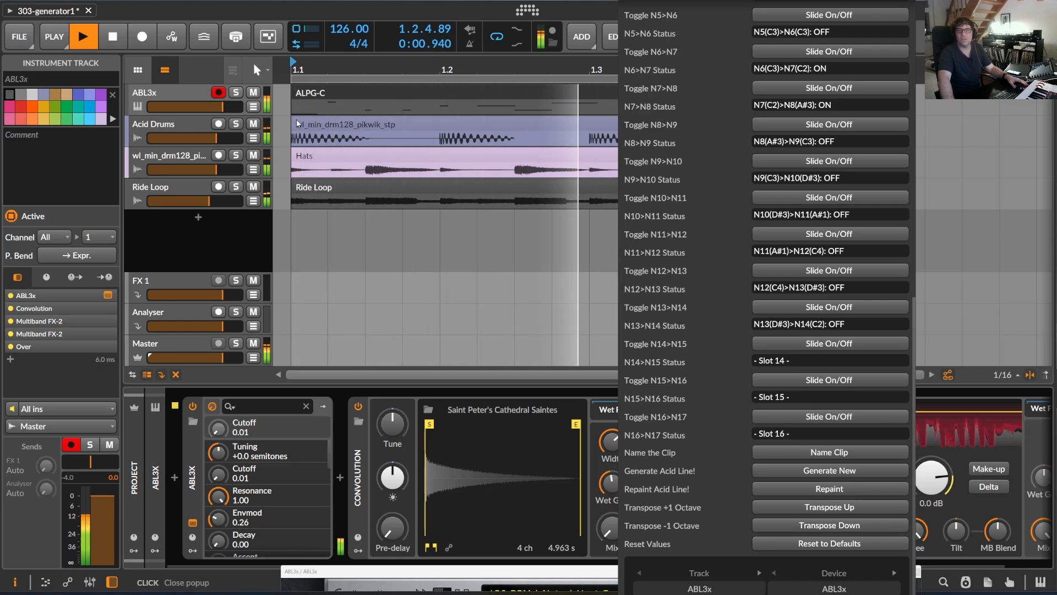
left_click(190, 103)
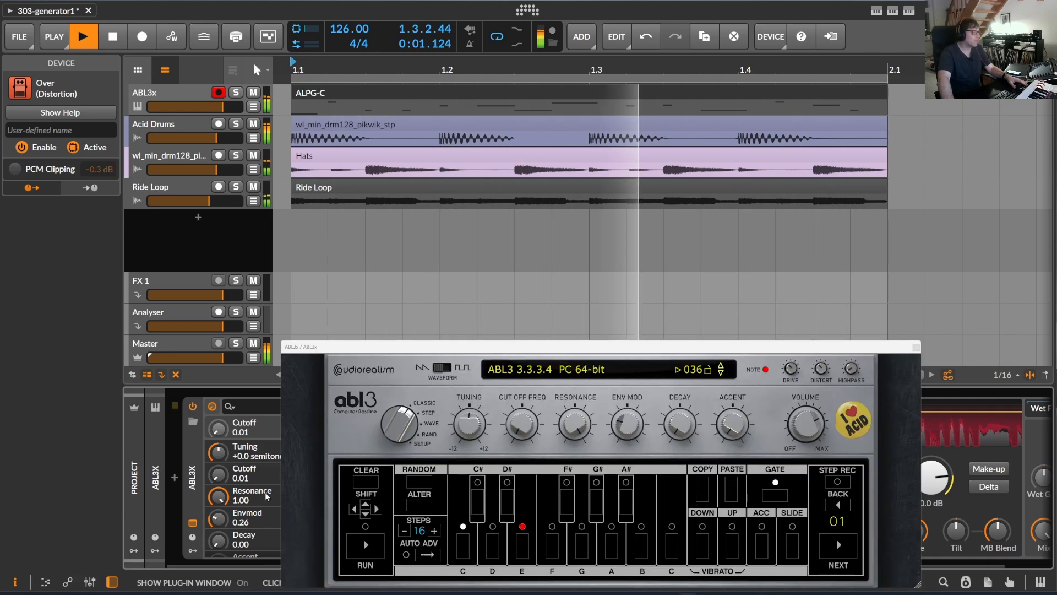
Step: Lower the cutoff to 0.0% in the ABL3x plug-in window and open the ALPG-C clip's notes for editing
left_click(193, 522)
left_click_drag(477, 348, 434, 161)
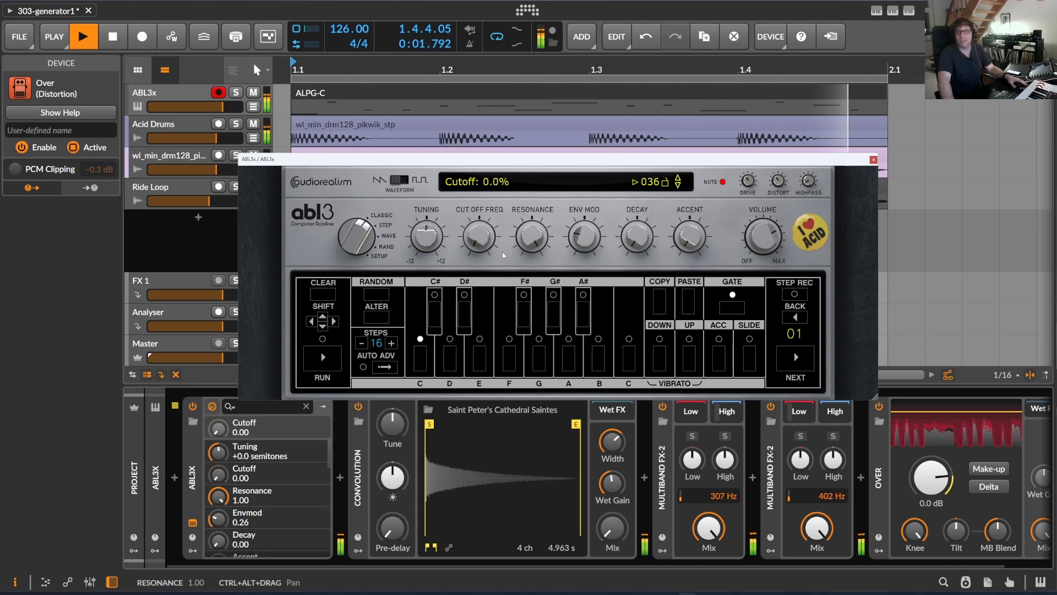
double_click(361, 88)
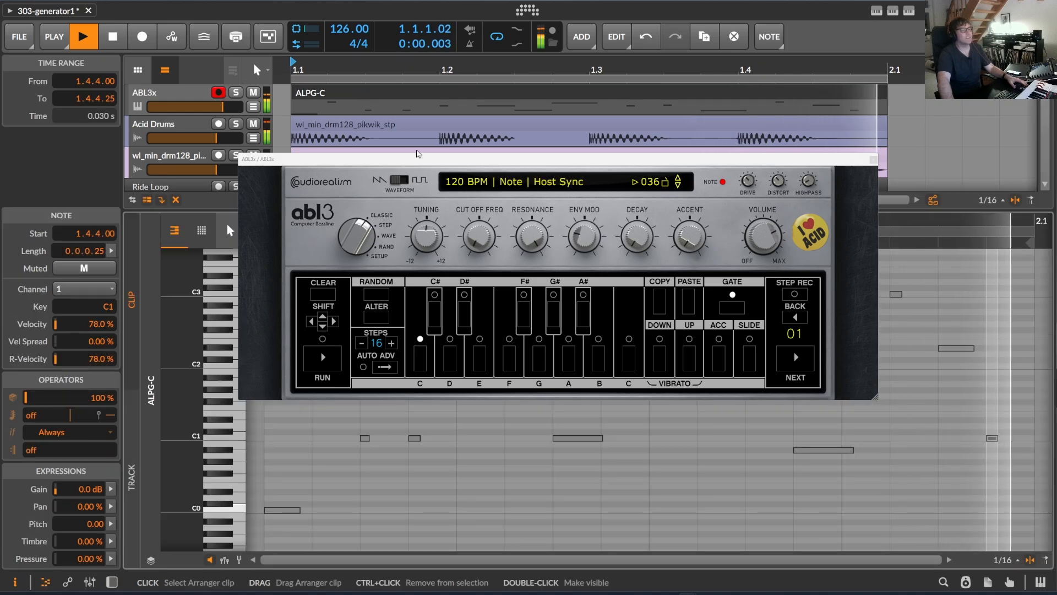
left_click(874, 159)
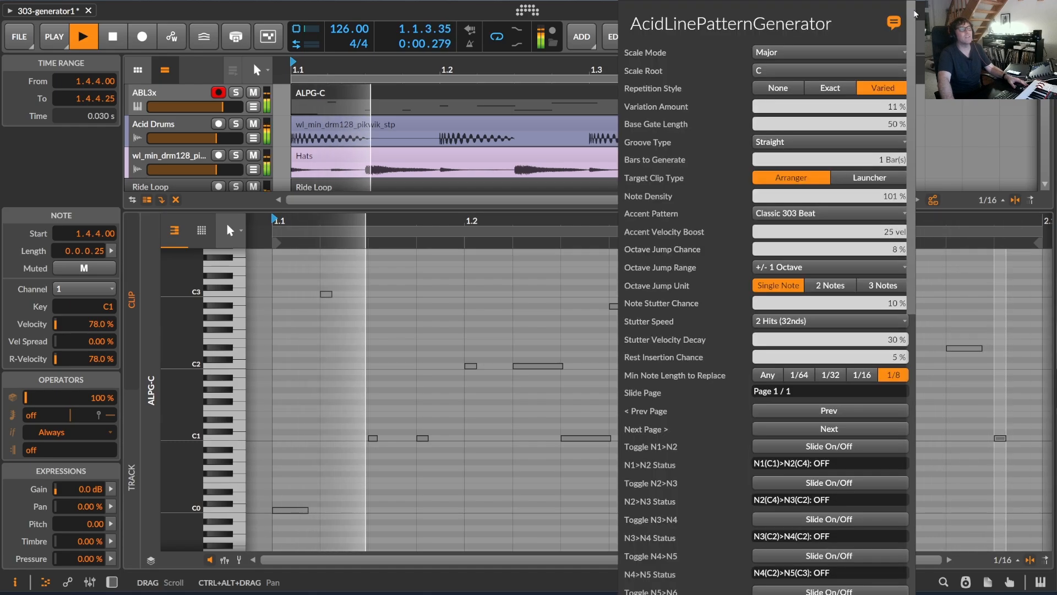
Step: Generate several new acid lines, resetting the generator values to defaults along the way, and transpose the last line down one octave
scroll(848, 362, "down", 10)
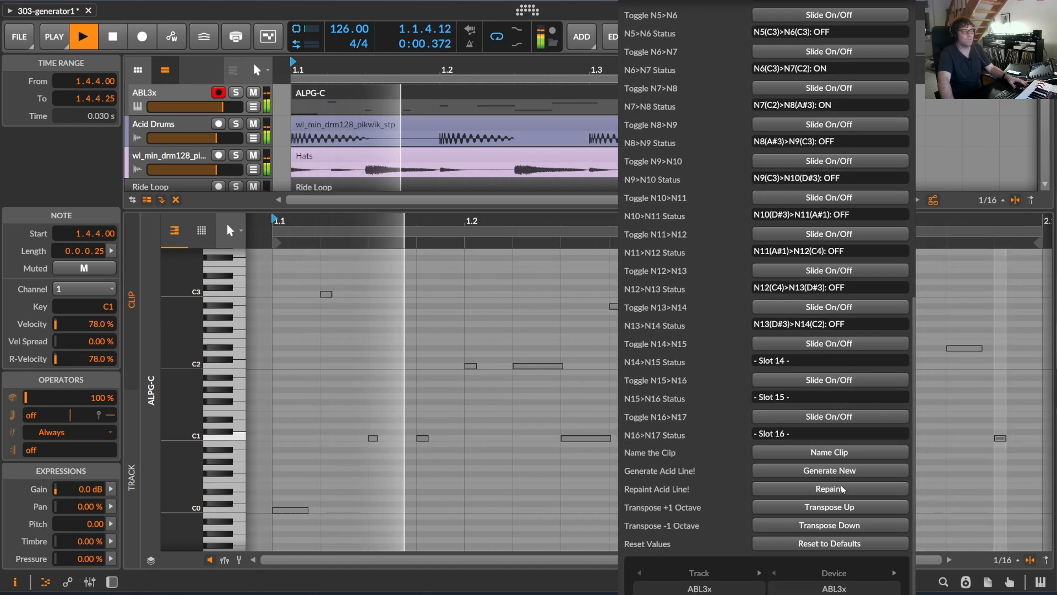
left_click(842, 471)
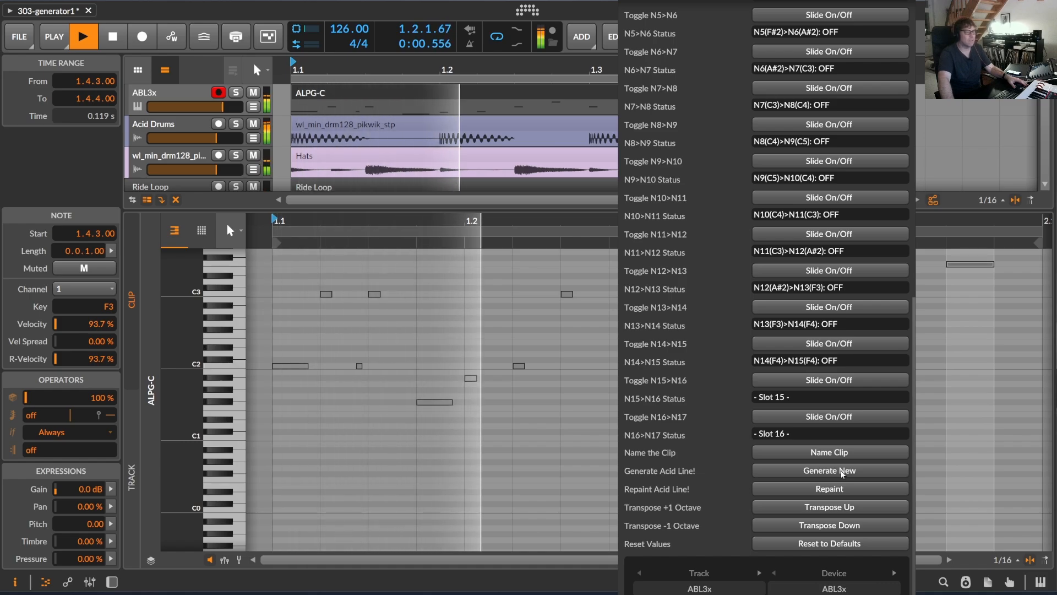
left_click(842, 472)
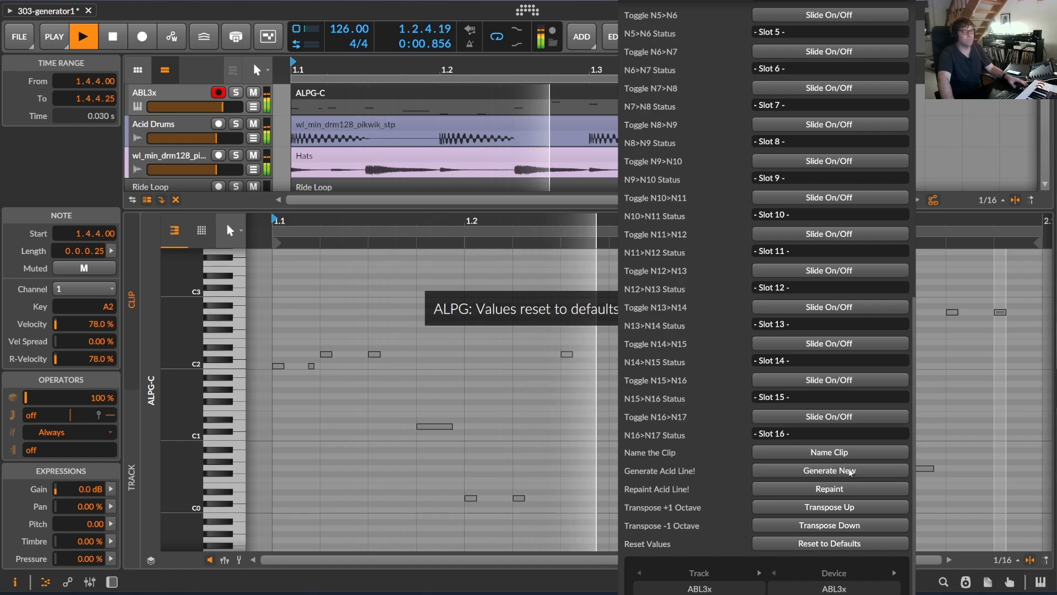
left_click(853, 473)
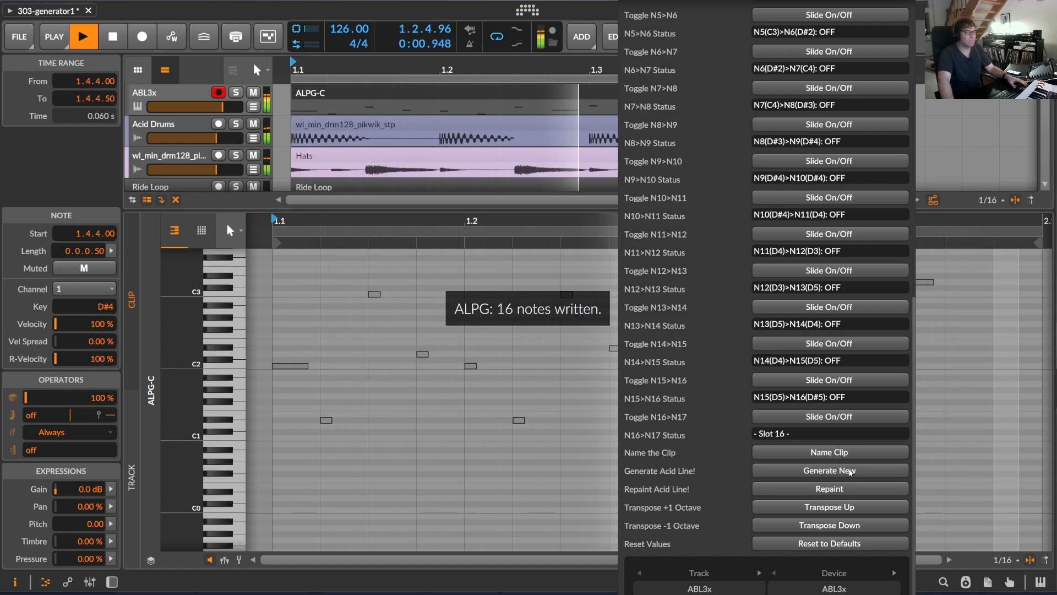
left_click(854, 526)
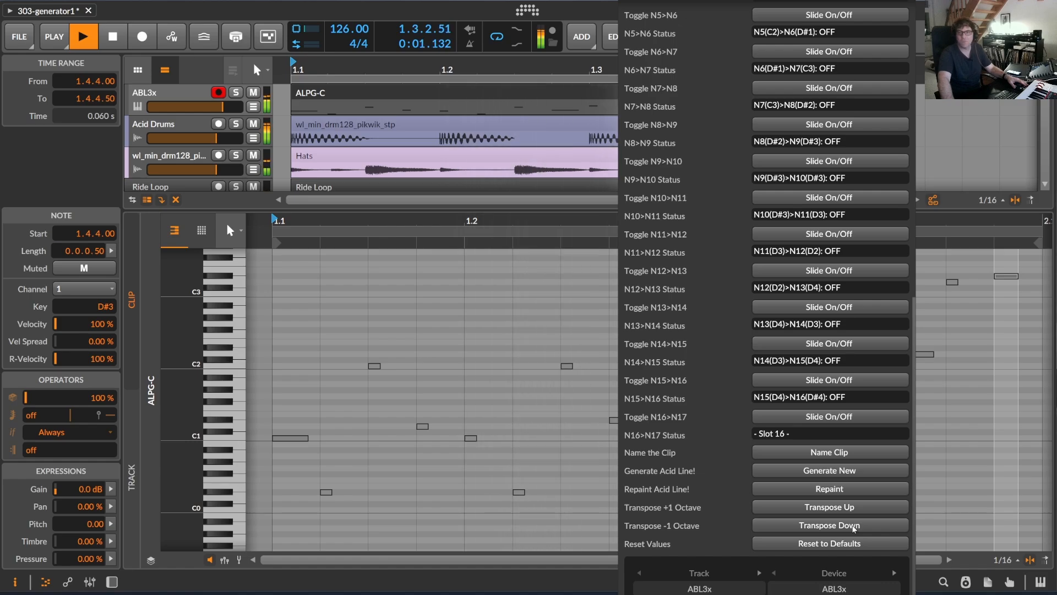
Step: Turn on the slides N2>N3, N5>N6, N6>N7, N8>N9 and N10>N11 and repaint the acid line
scroll(669, 307, "up", 6)
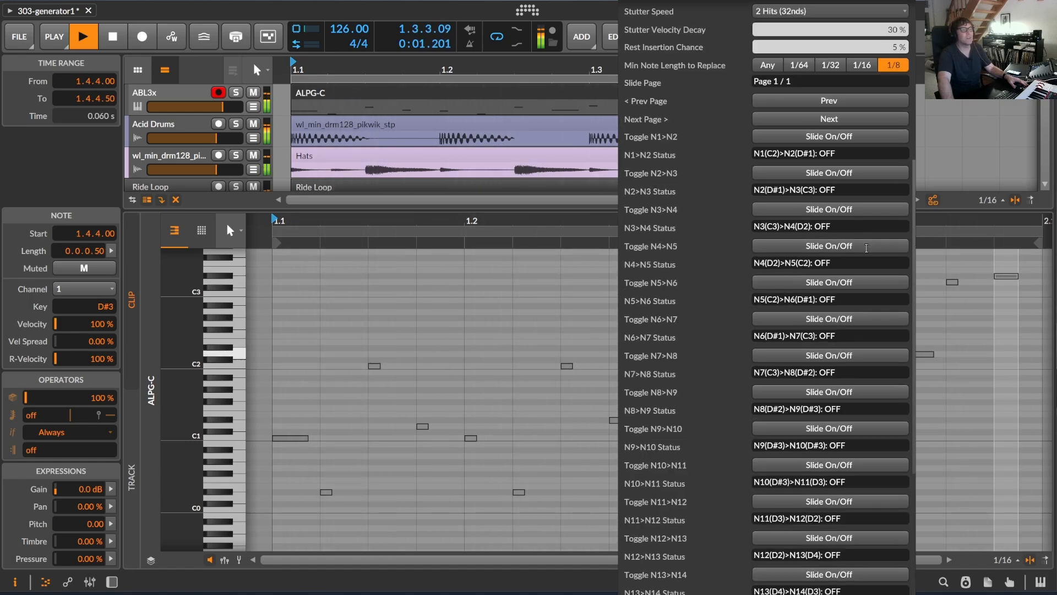
scroll(869, 242, "down", 2)
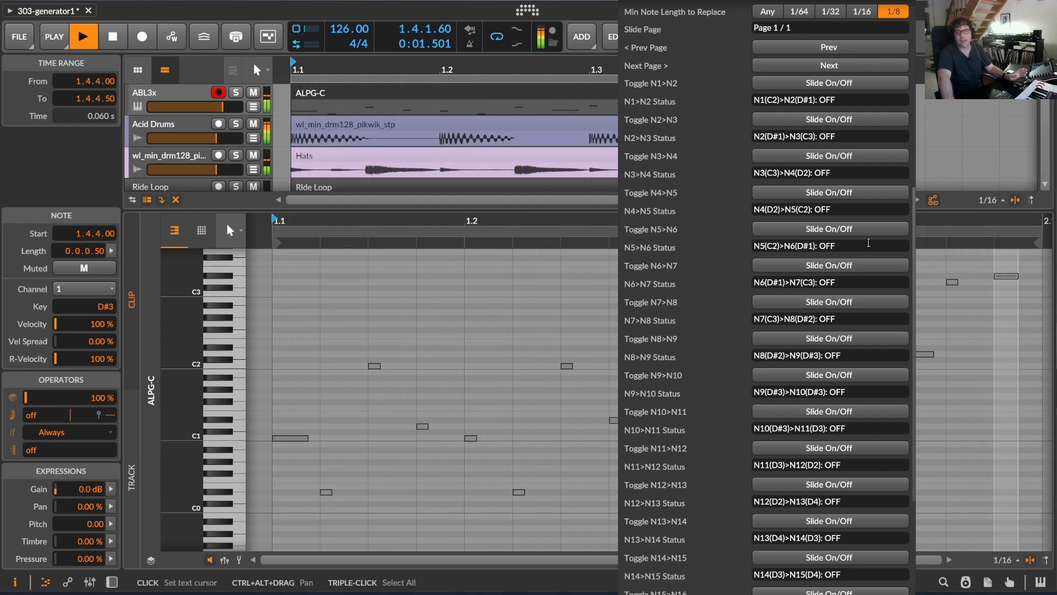
scroll(859, 220, "up", 2)
left_click(829, 227)
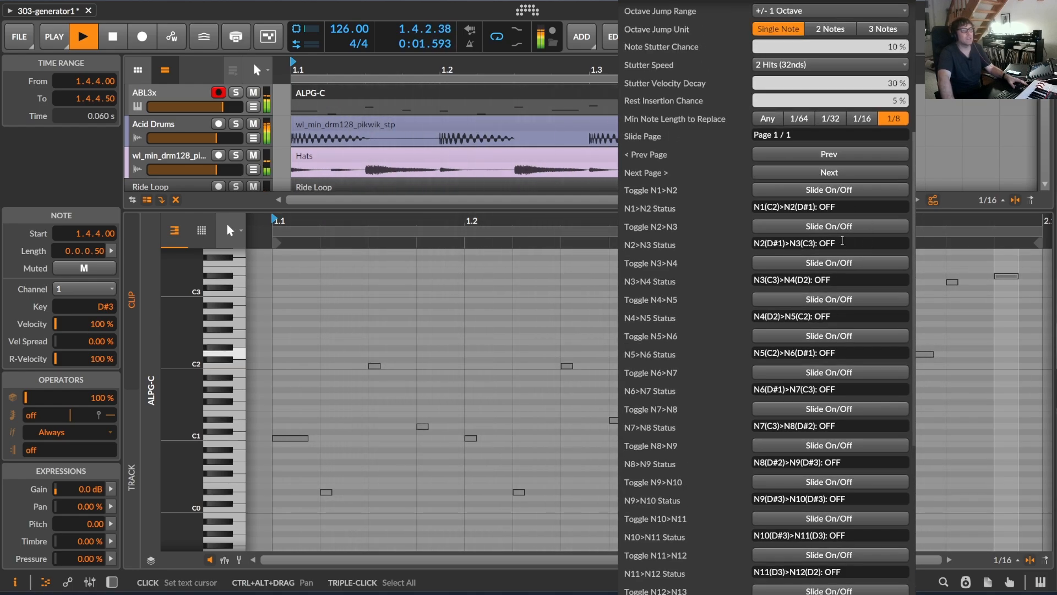
left_click(828, 336)
left_click(833, 371)
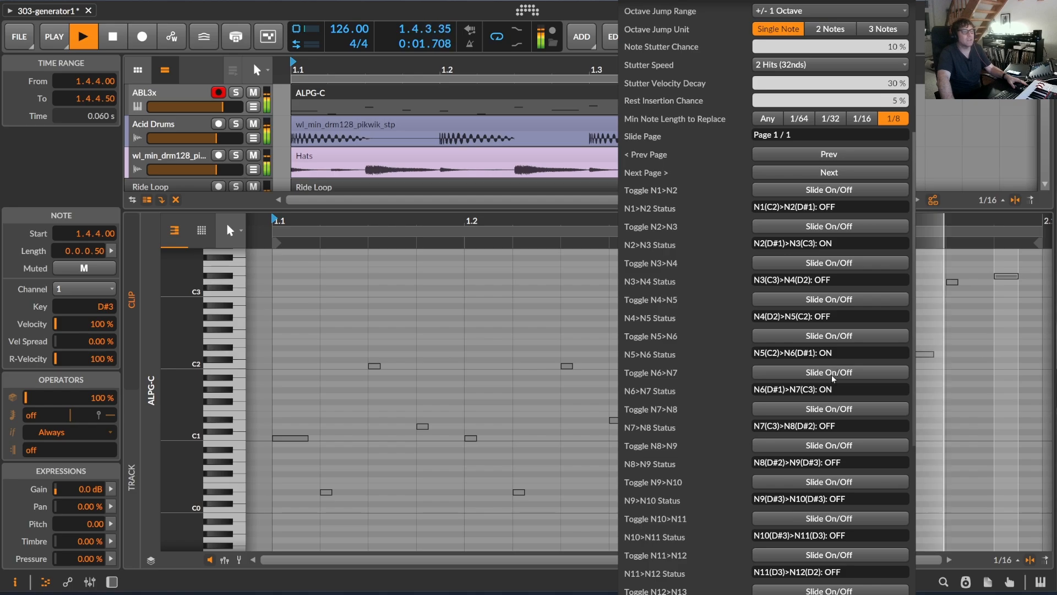
left_click(832, 445)
scroll(836, 485, "down", 1)
left_click(831, 465)
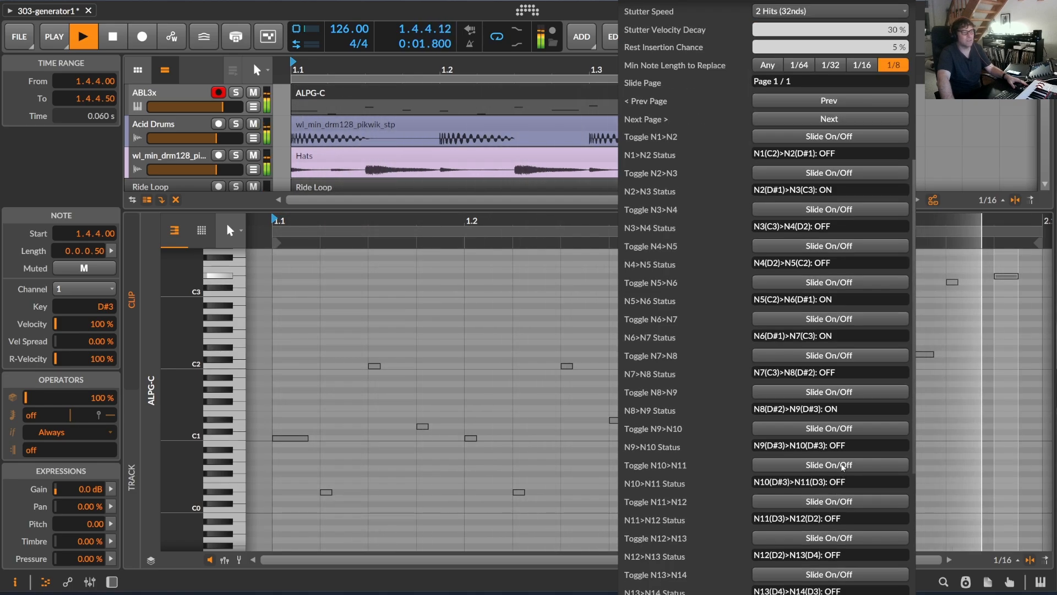
scroll(835, 474, "down", 5)
left_click(833, 489)
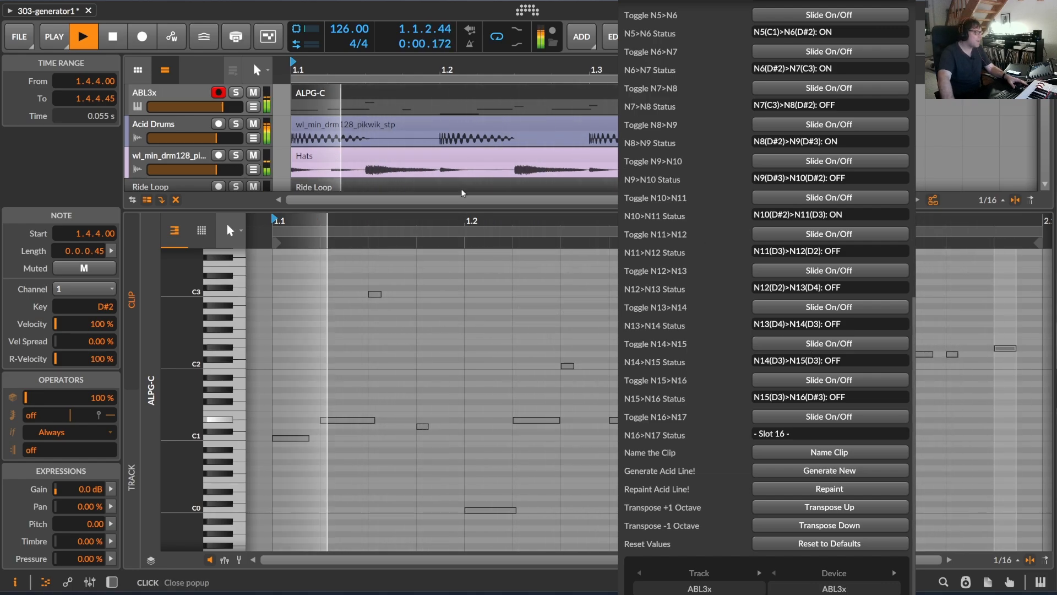
Step: Raise the ABL3x Cutoff to 0.05 in the device chain and stop playback
scroll(910, 294, "up", 5)
scroll(910, 293, "up", 4)
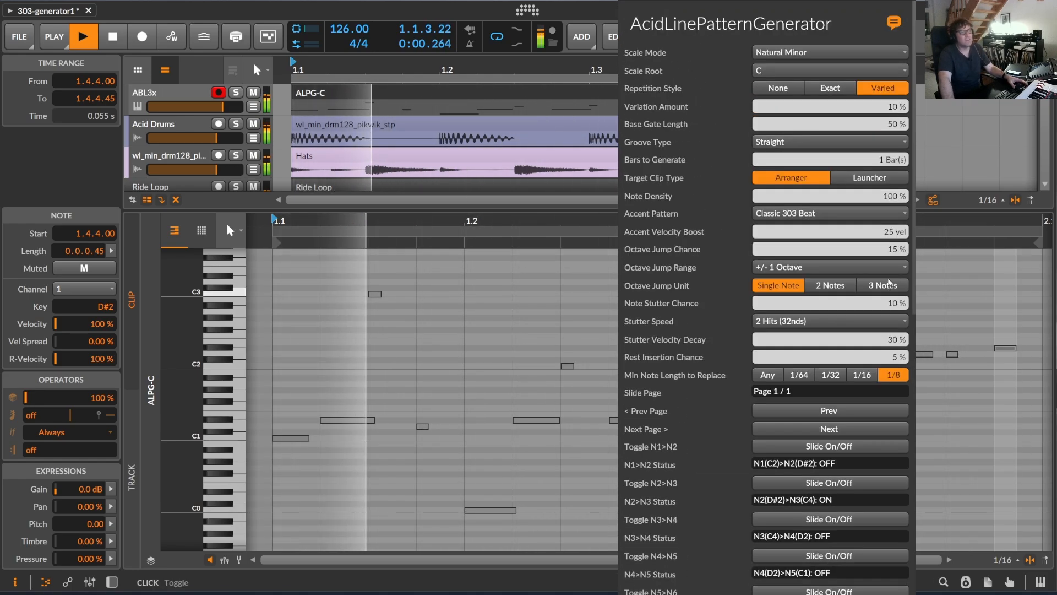
left_click(373, 102)
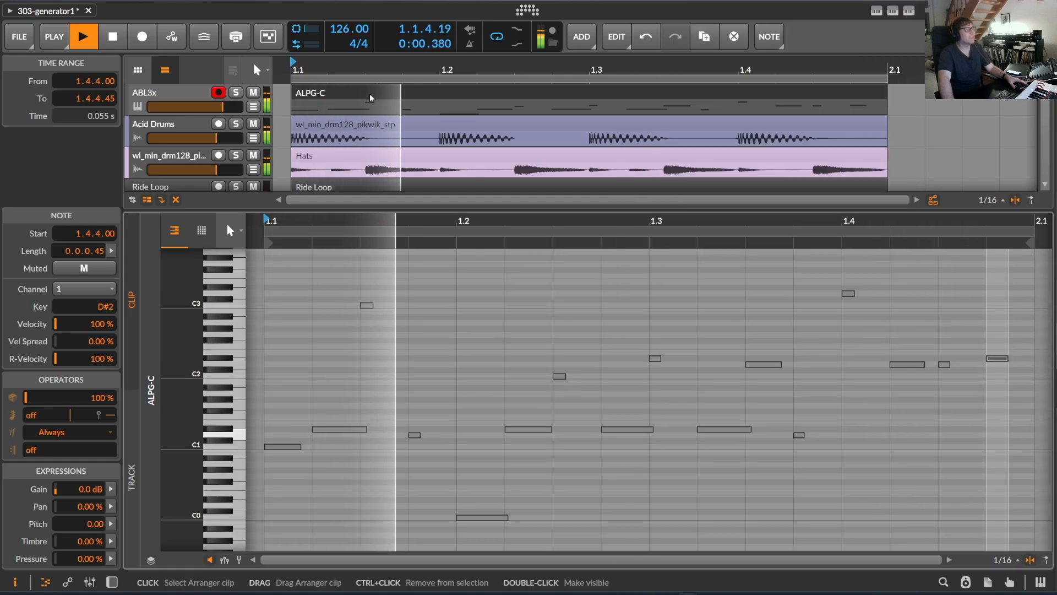
key("d")
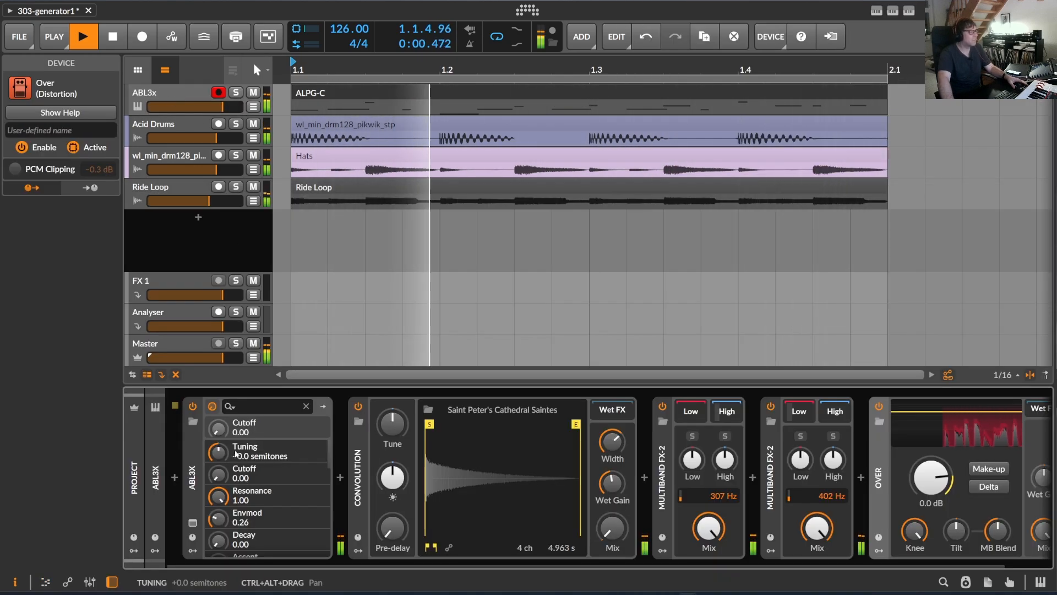
mouse_move(218, 427)
left_mouse_down()
mouse_move(218, 372)
mouse_move(218, 428)
left_mouse_up()
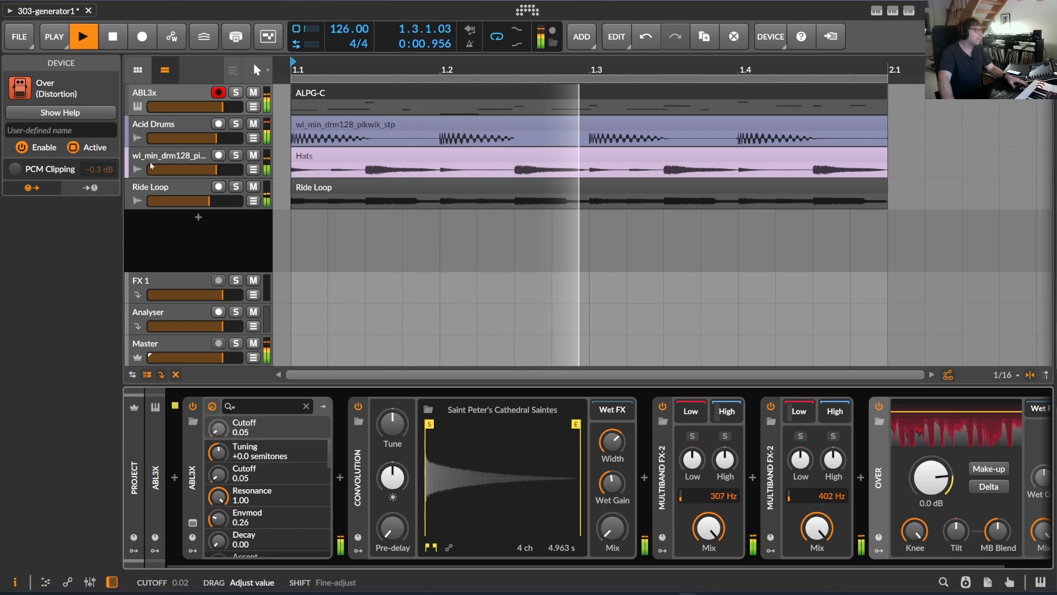
left_click(113, 36)
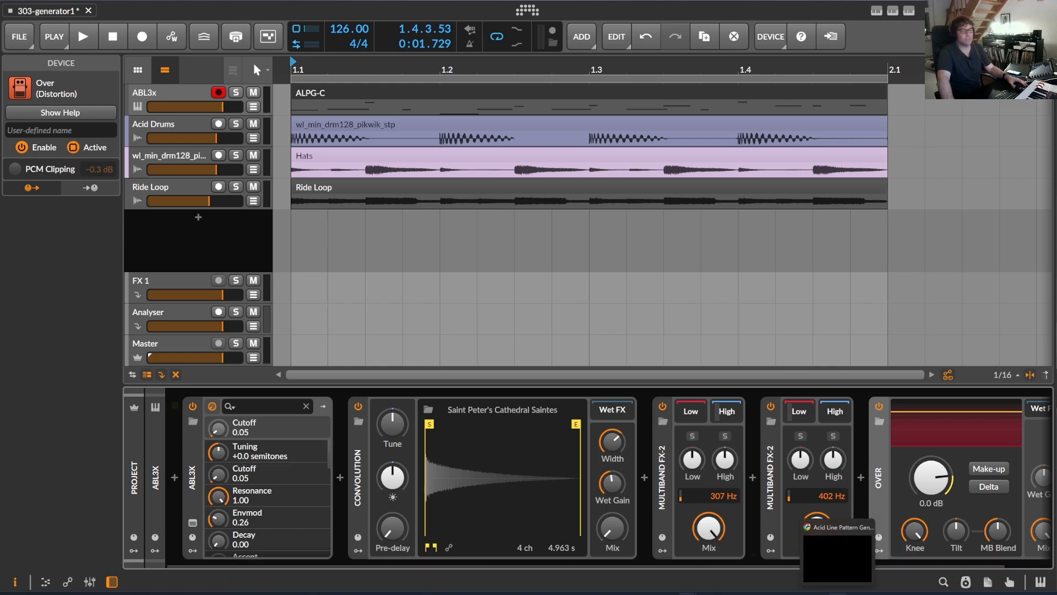
Step: Switch to the Acid Line Pattern Generator v1 PDF in Chrome and look through its contents, installation, function and troubleshooting sections
left_click(837, 556)
scroll(523, 335, "up", 20)
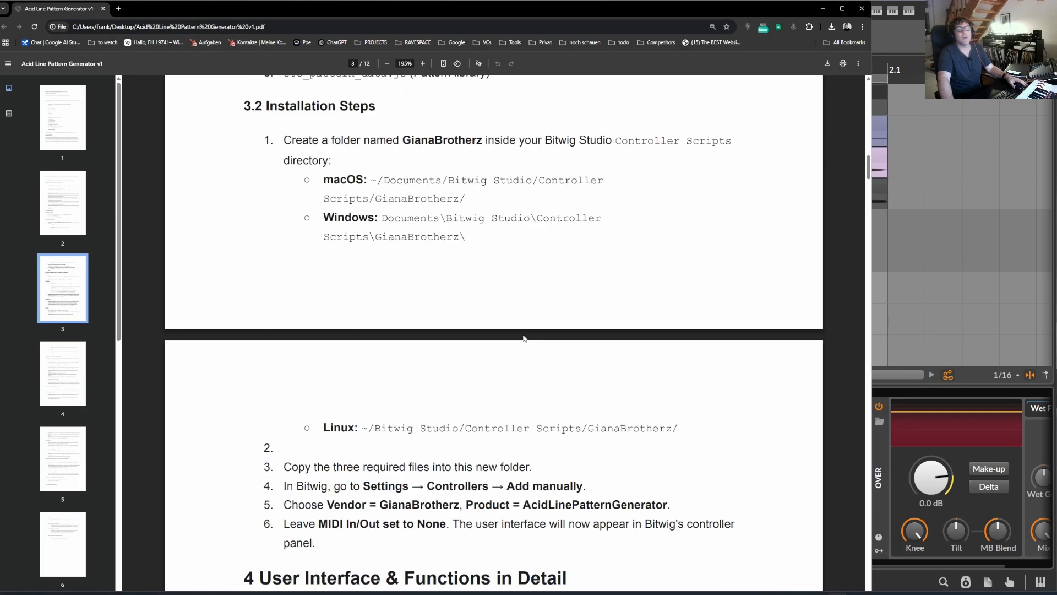
scroll(524, 335, "up", 15)
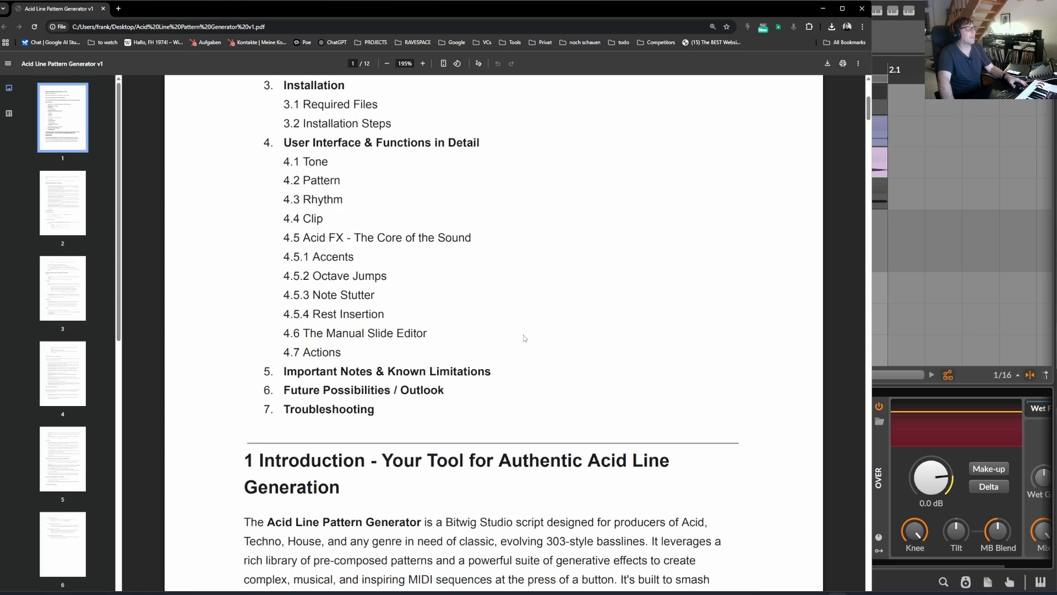
scroll(523, 334, "down", 20)
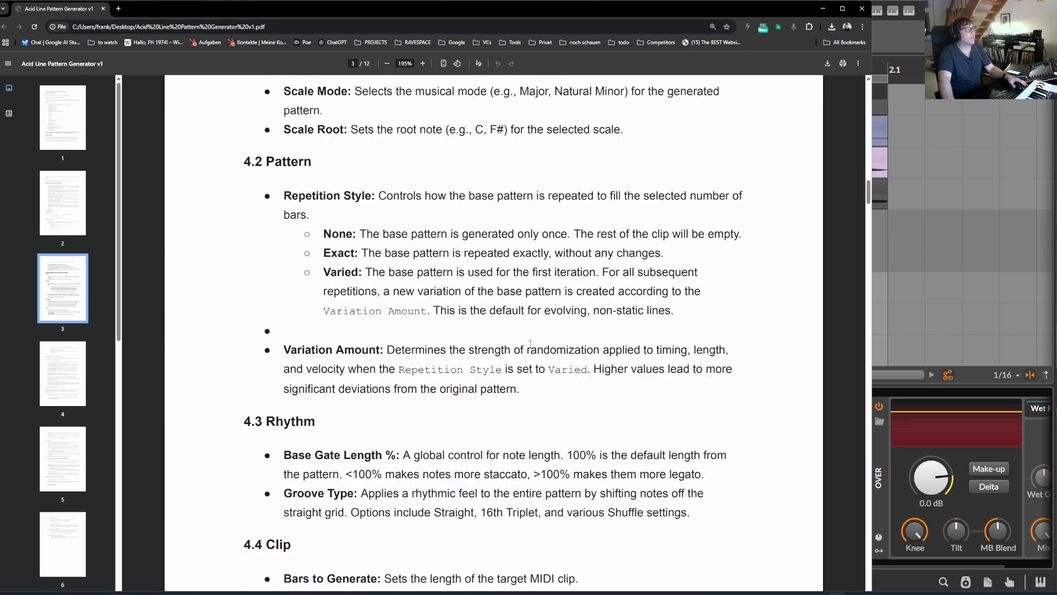
scroll(531, 344, "down", 20)
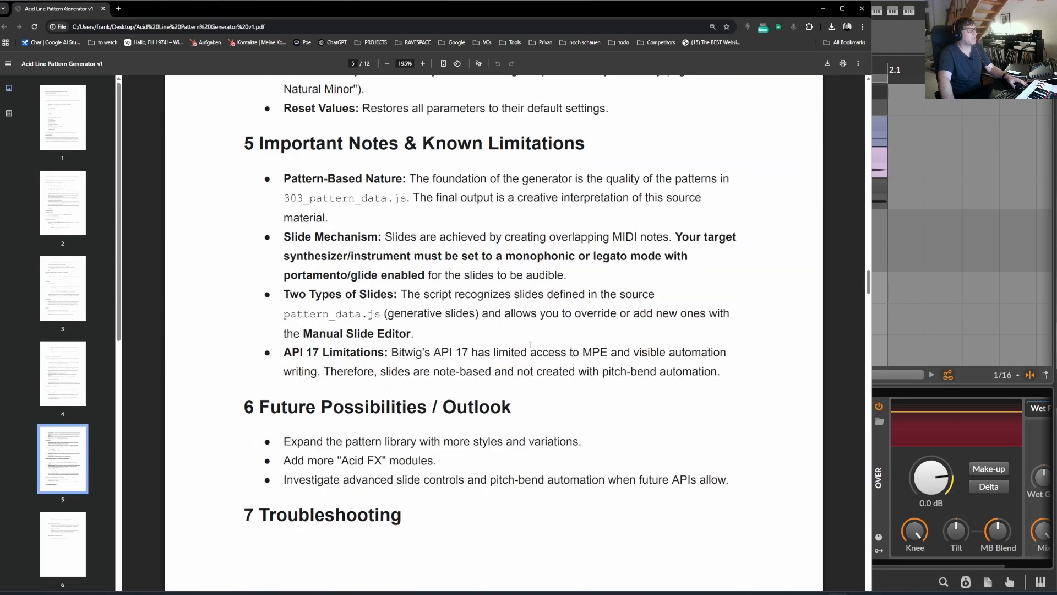
scroll(531, 344, "down", 10)
scroll(551, 368, "up", 15)
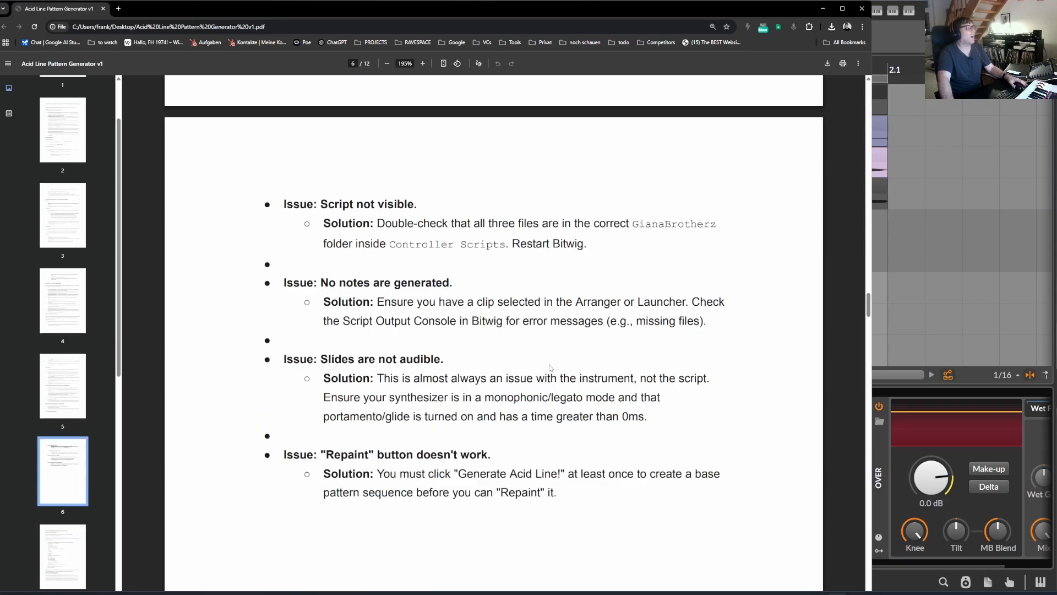
scroll(550, 368, "up", 20)
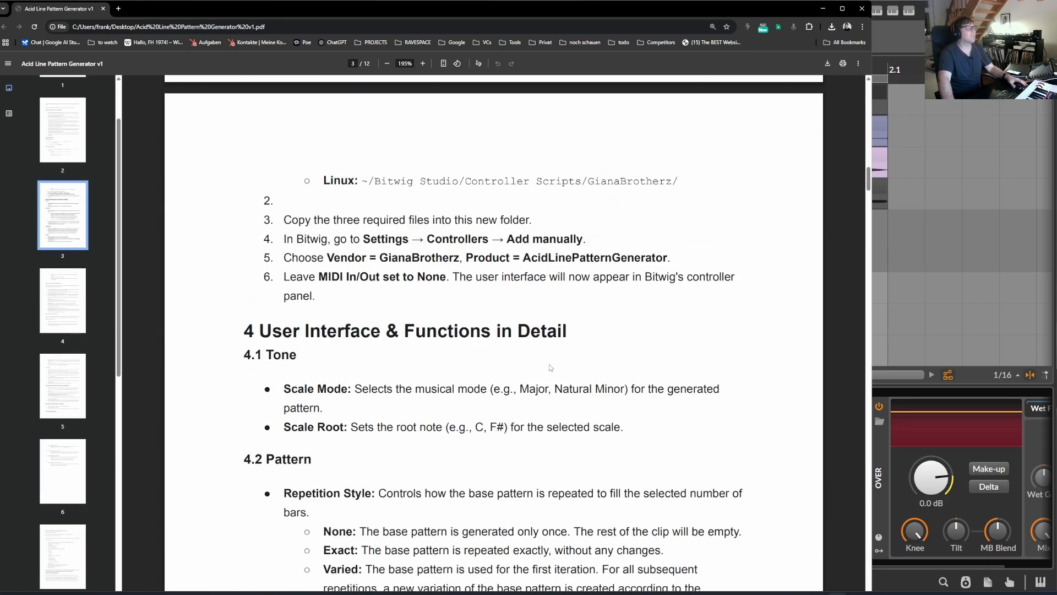
left_click(869, 14)
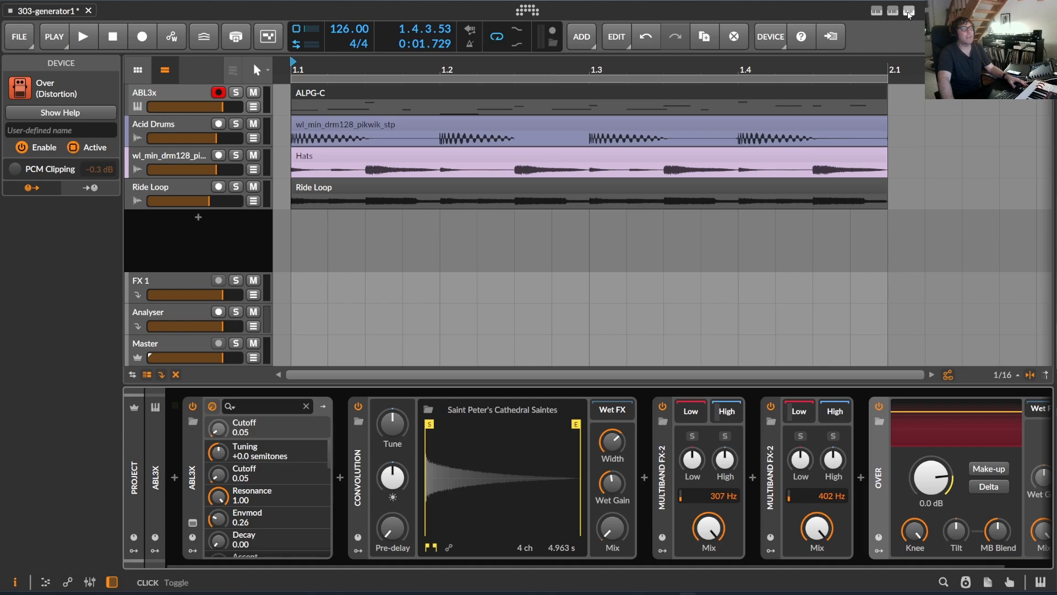
Step: Look up the AcidLinePatternGenerator entry in Bitwig Studio's Controllers settings
left_click(524, 12)
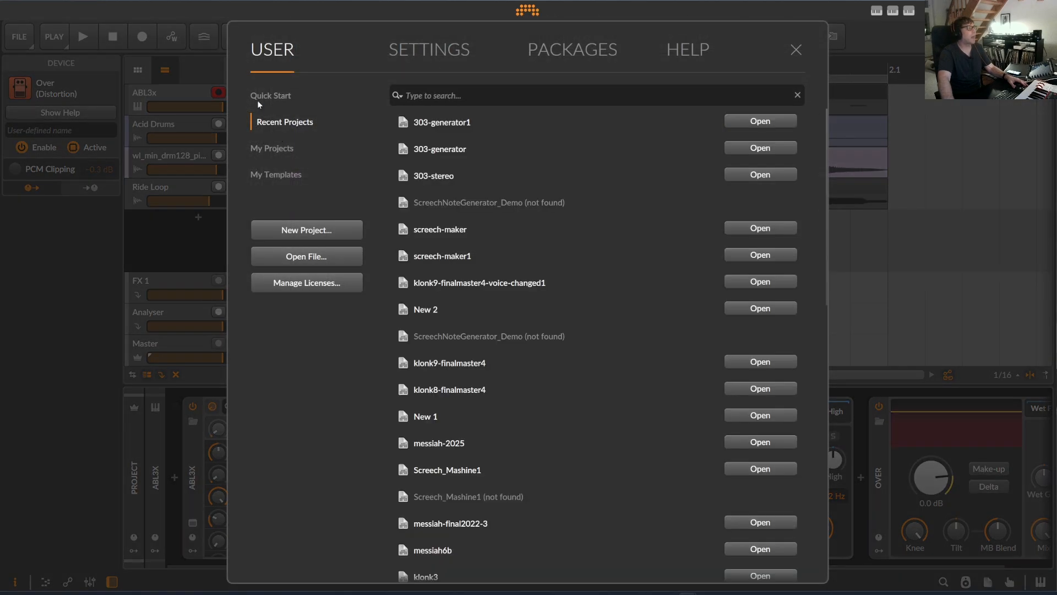
left_click(273, 149)
left_click(274, 174)
left_click(433, 48)
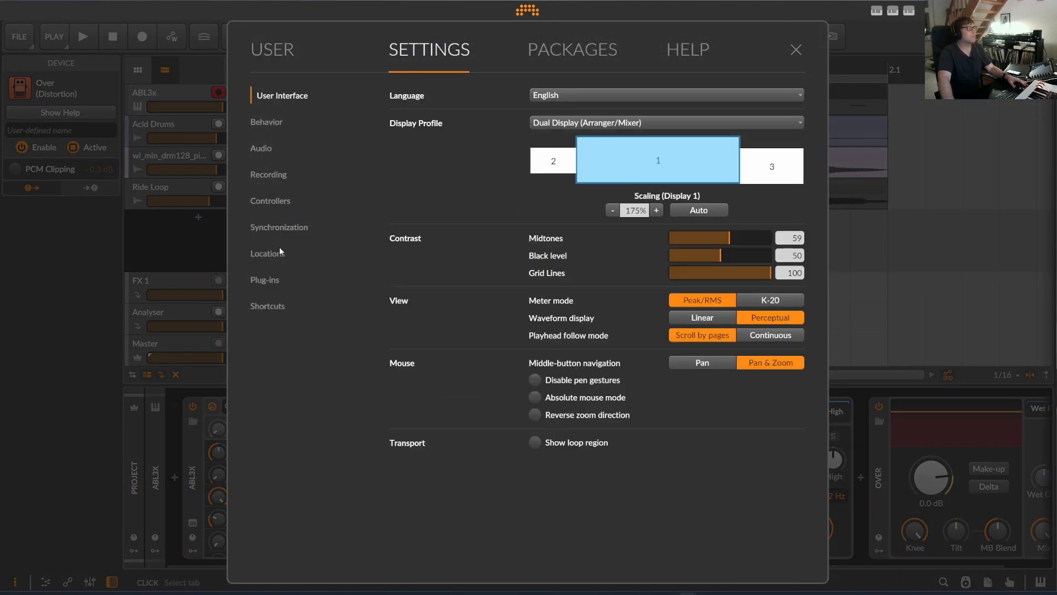
left_click(271, 201)
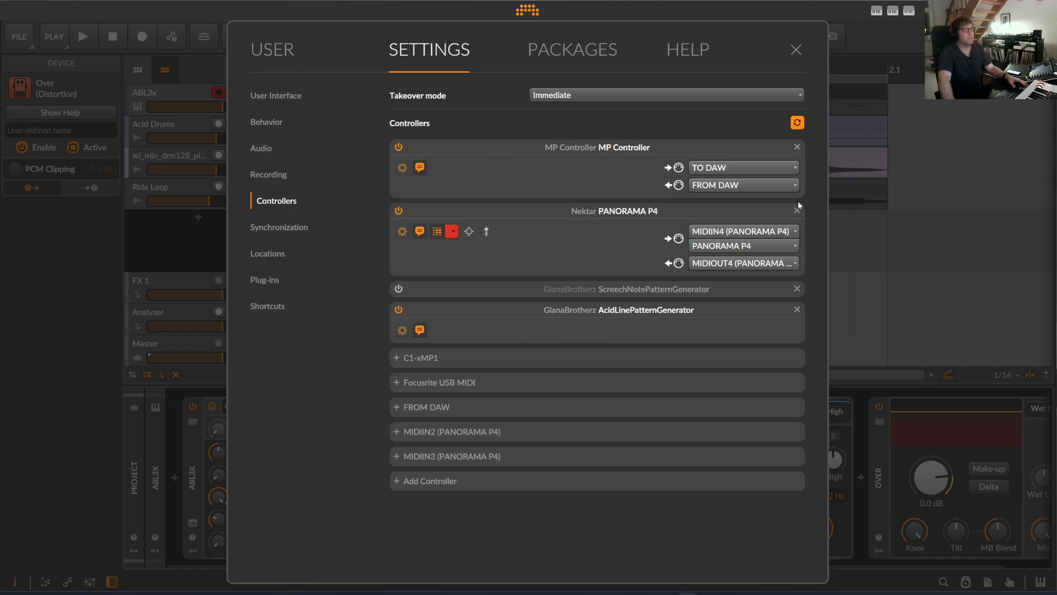
left_click(795, 49)
Step: Examine the AcidLinePatternGenerator controls from the scale settings through the slide toggles to the generate and transpose actions
left_click(909, 10)
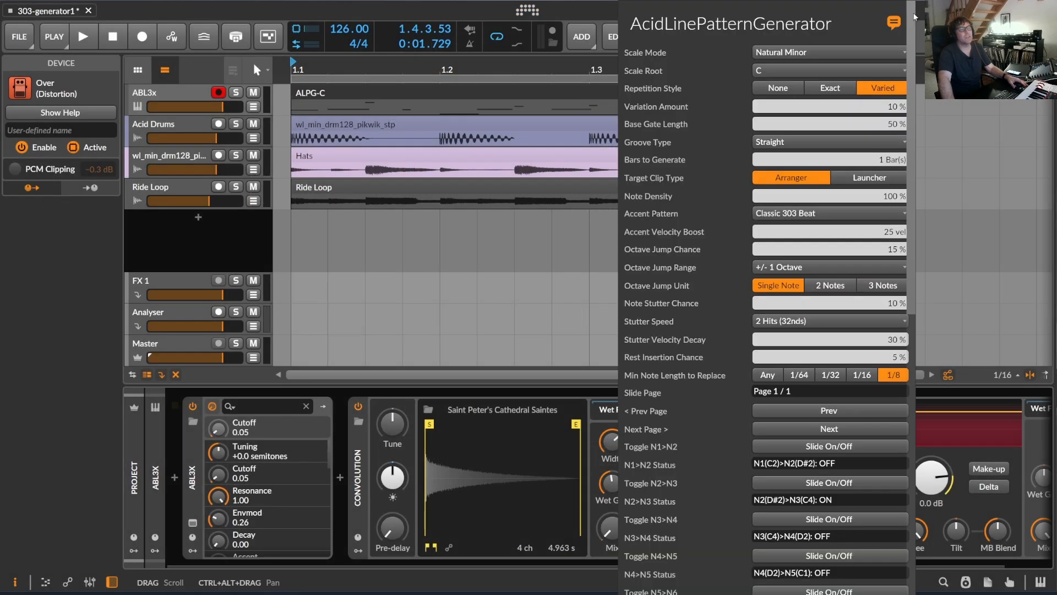
scroll(789, 334, "down", 6)
scroll(788, 336, "up", 6)
scroll(789, 334, "down", 11)
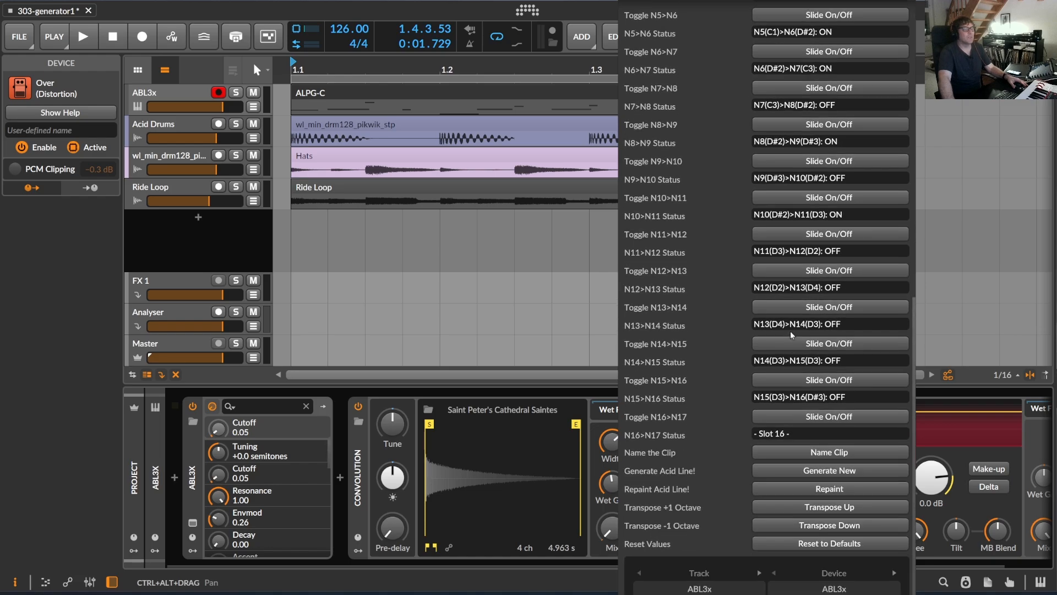
scroll(792, 325, "up", 9)
scroll(794, 318, "up", 3)
left_click(342, 70)
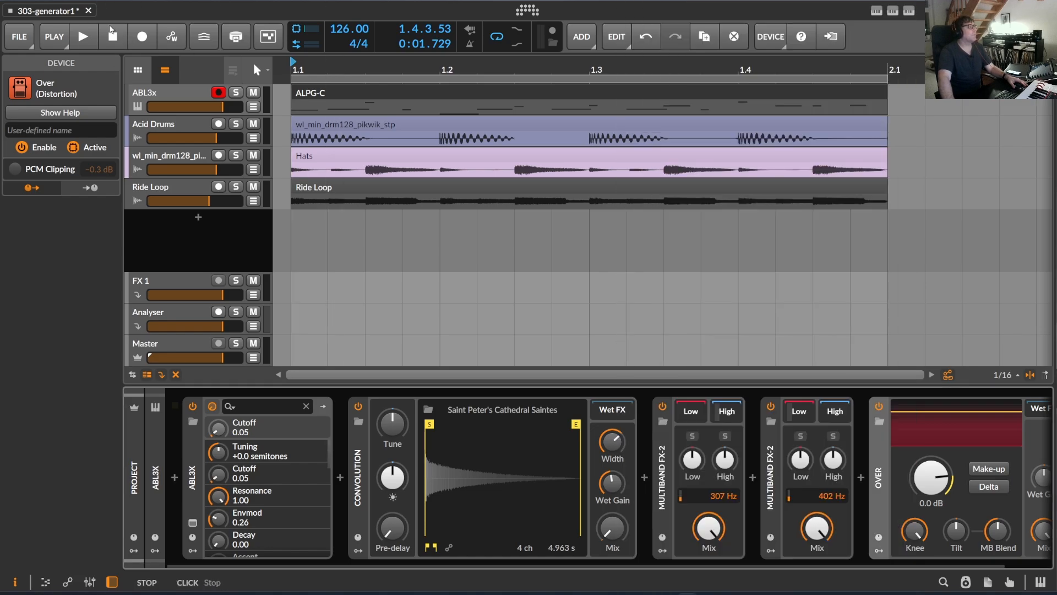